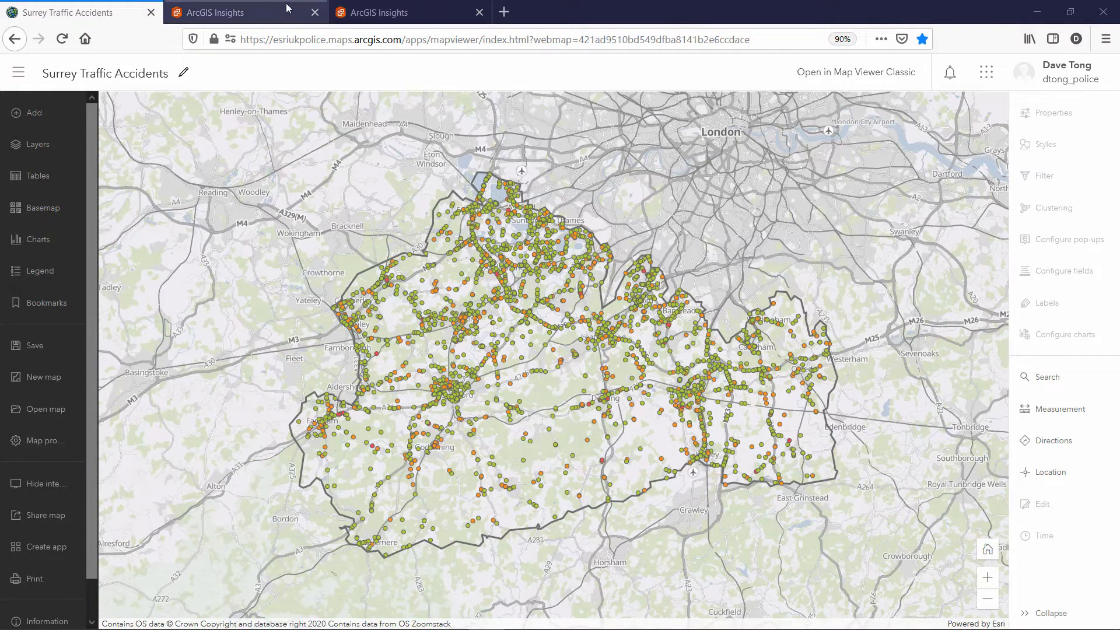
Leave the Surrey Traffic Accidents web map for the Insights AC21 - Traffic Accidents dashboard
{"action": "left_click", "coordinate": [258, 7]}
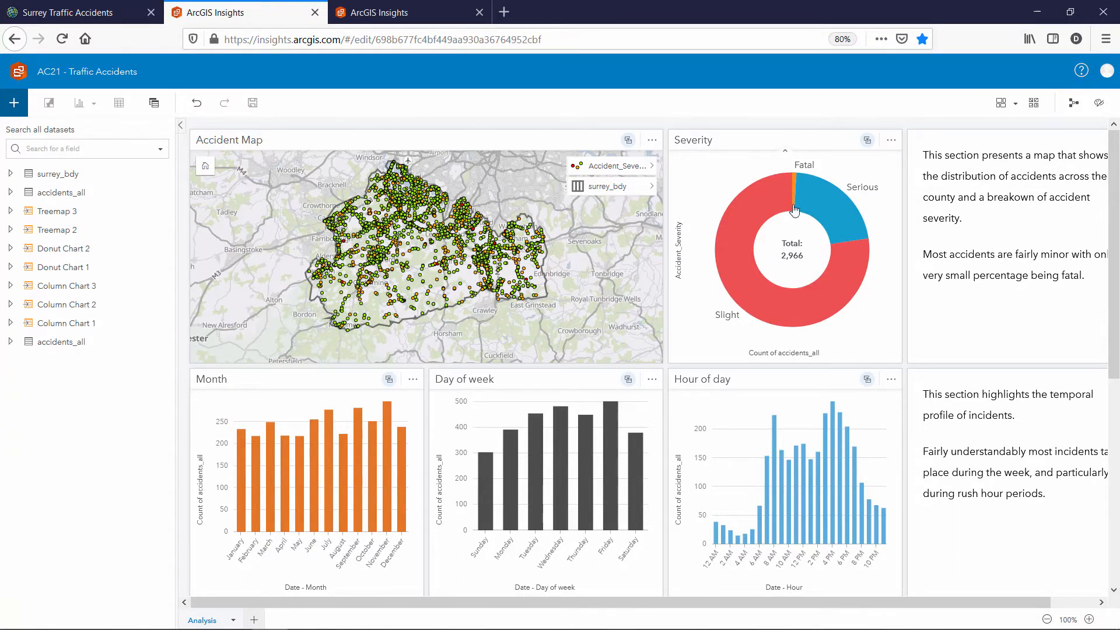
Scroll through the AC21 dashboard's chart cards and back, then switch to the empty Insights demo page
{"action": "mouse_move", "coordinate": [770, 208]}
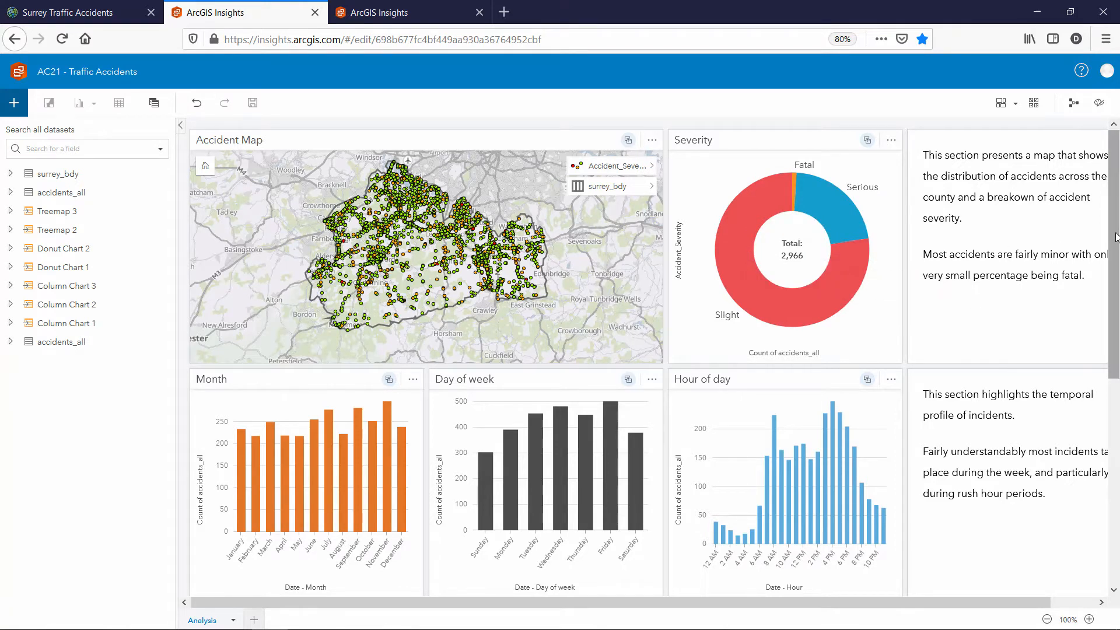
{"action": "scroll", "coordinate": [1065, 311], "scroll_direction": "down", "scroll_amount": 3}
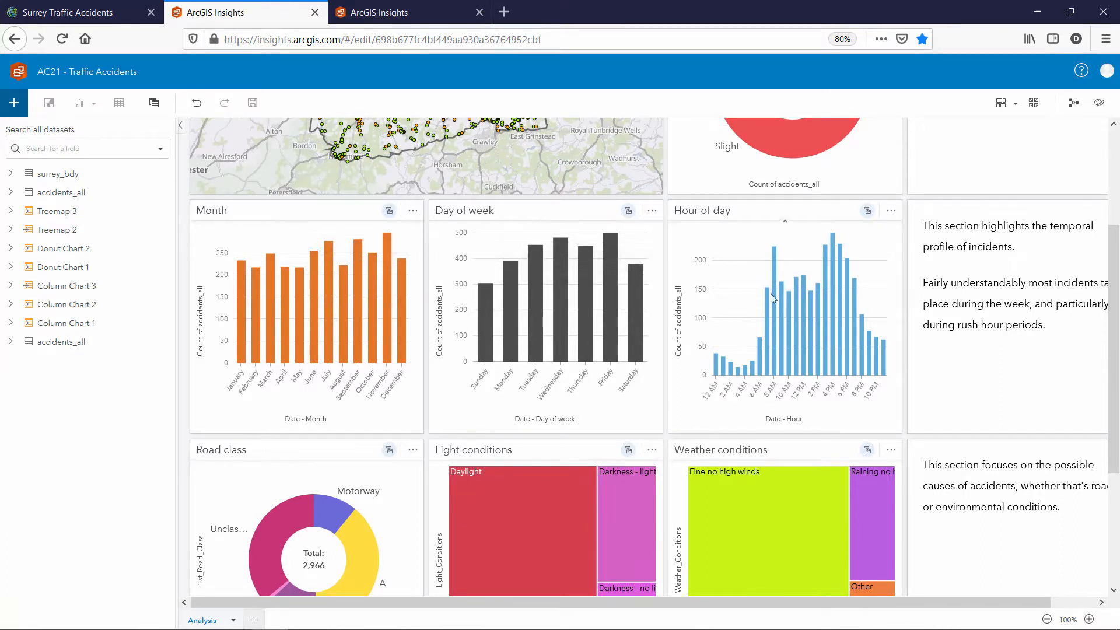
{"action": "left_click_drag", "start_coordinate": [1115, 270], "coordinate": [1115, 349]}
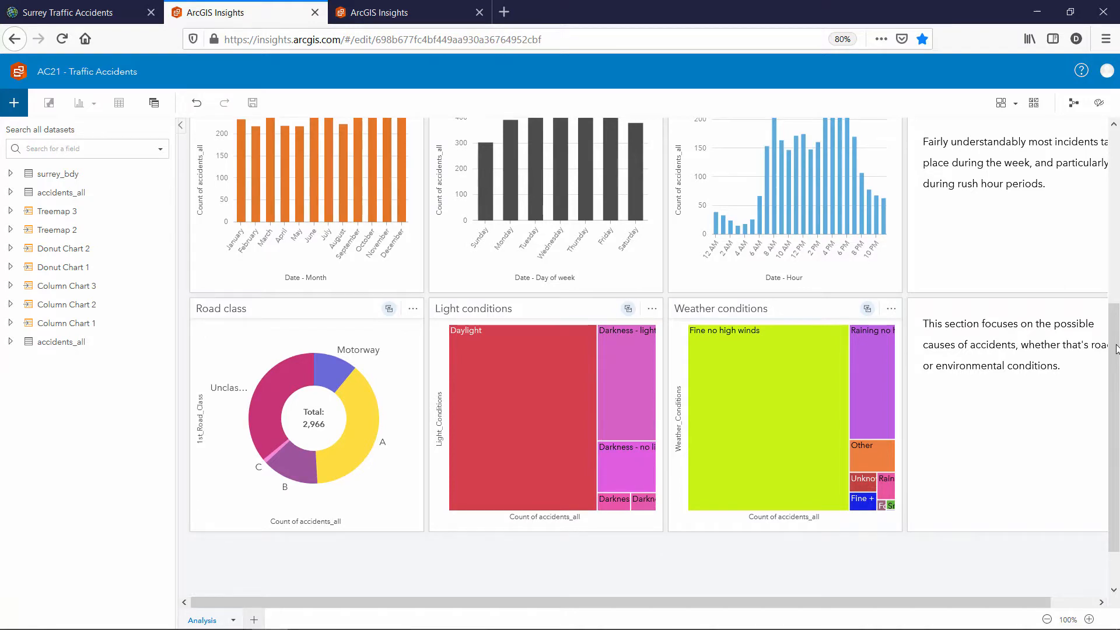
{"action": "left_click_drag", "start_coordinate": [1115, 349], "coordinate": [1099, 170]}
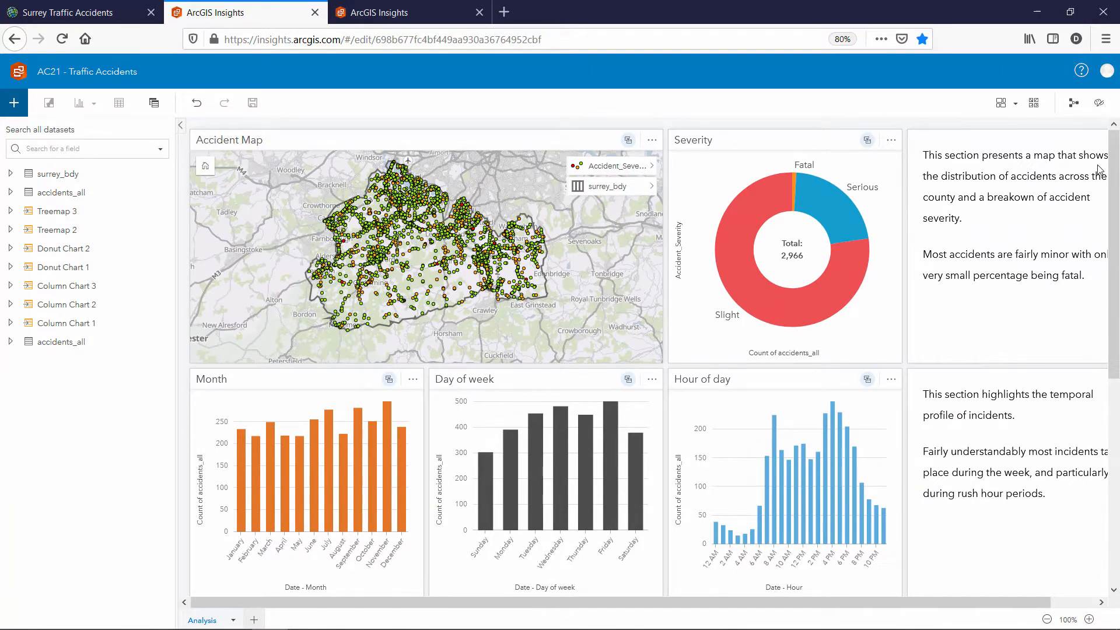
{"action": "left_click", "coordinate": [420, 5]}
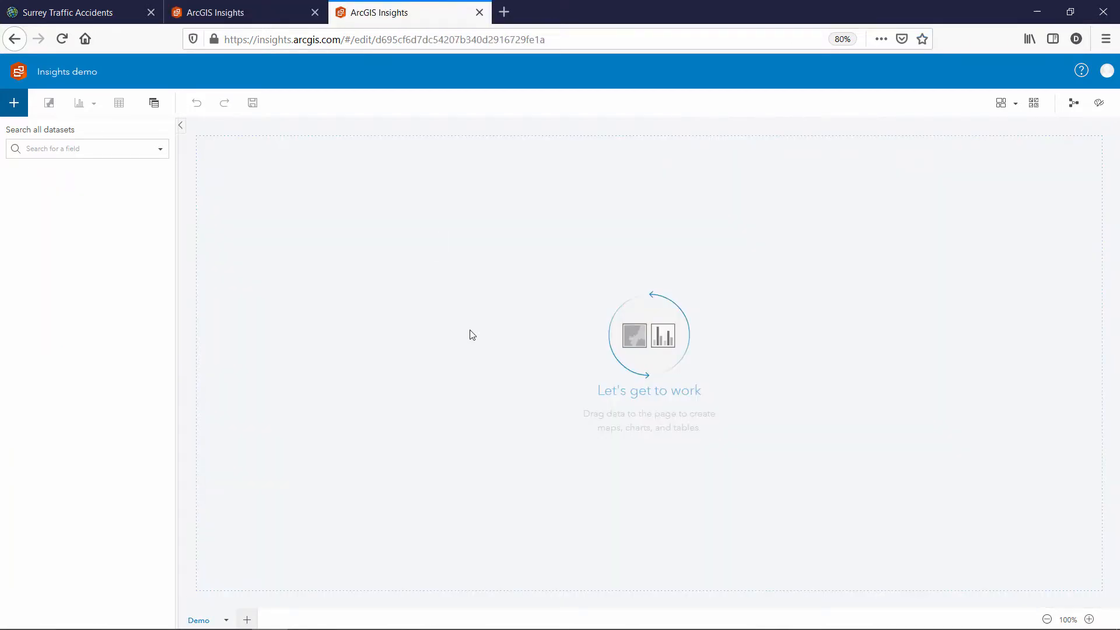
Search for the accidents data, add Surrey_Traffic_Accidents (accidents_all, surrey_bdy), and select the map card
{"action": "left_click", "coordinate": [15, 106]}
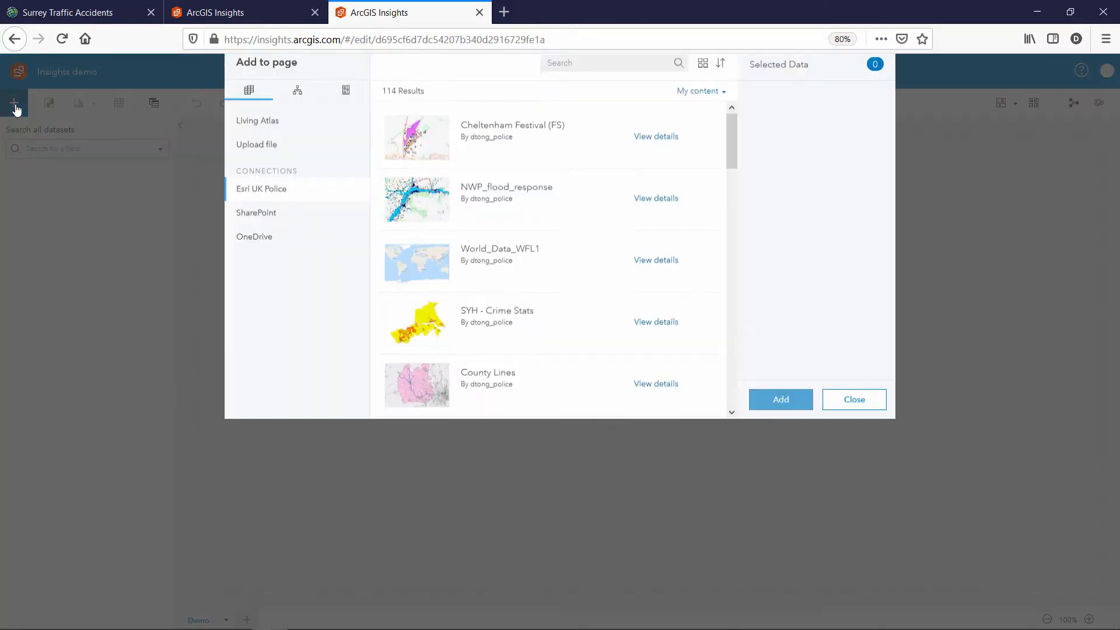
{"action": "left_click", "coordinate": [602, 89]}
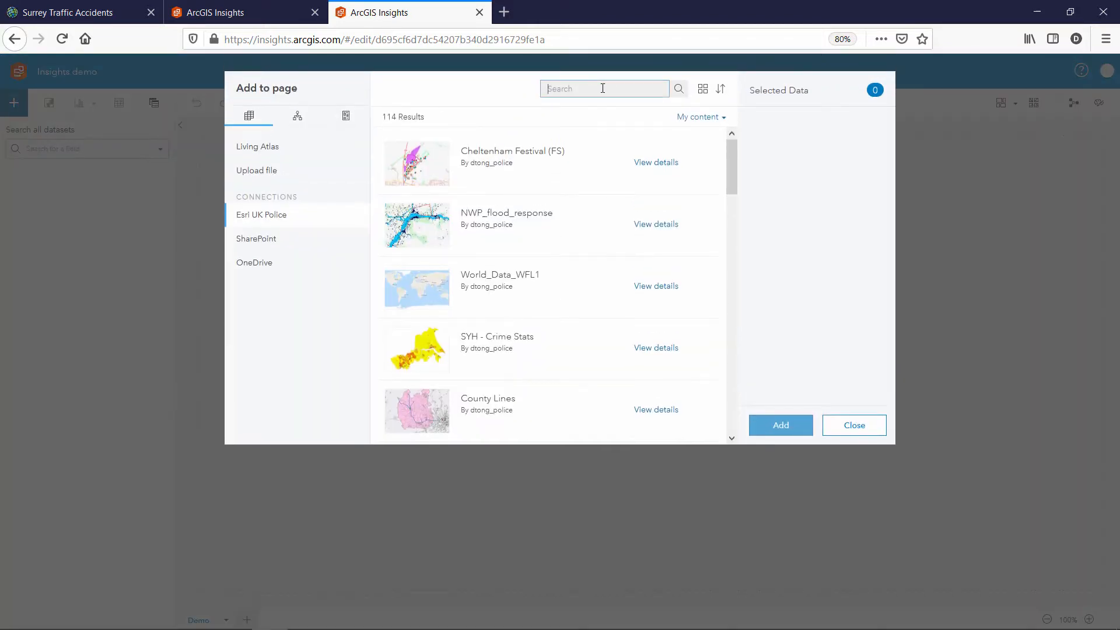
{"action": "type", "text": "accidents"}
{"action": "key", "text": "Return"}
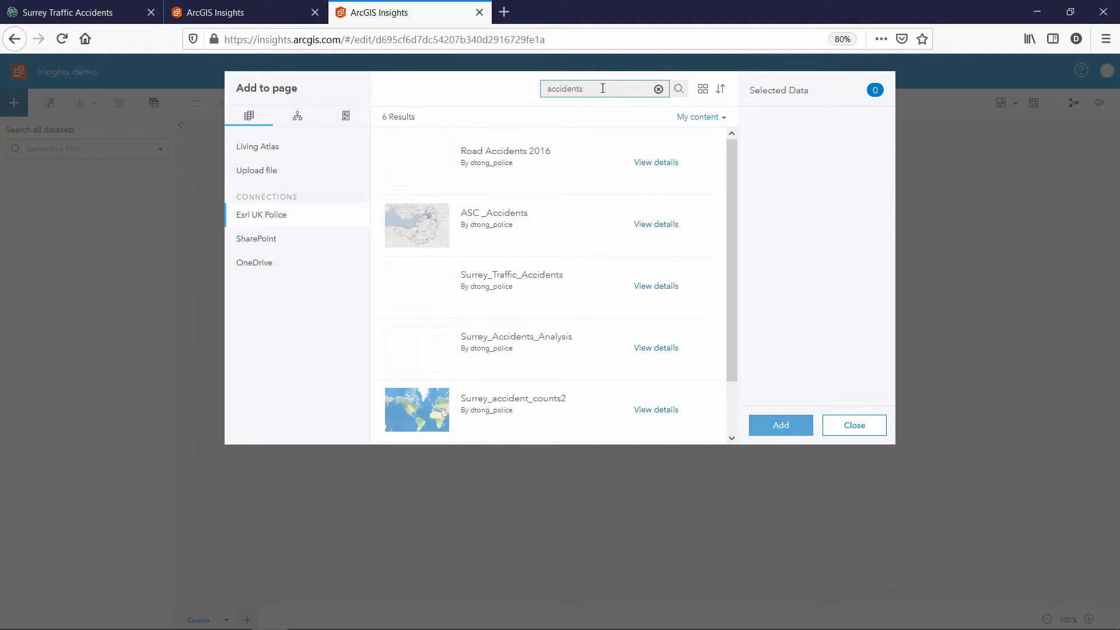
{"action": "left_click", "coordinate": [521, 287]}
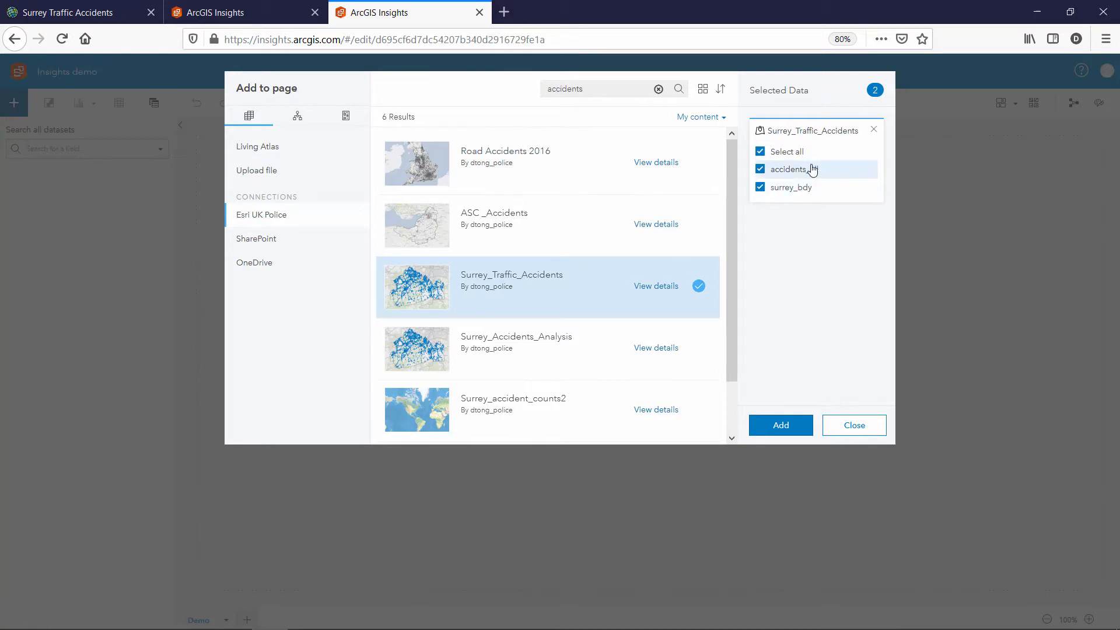
{"action": "left_click", "coordinate": [787, 430]}
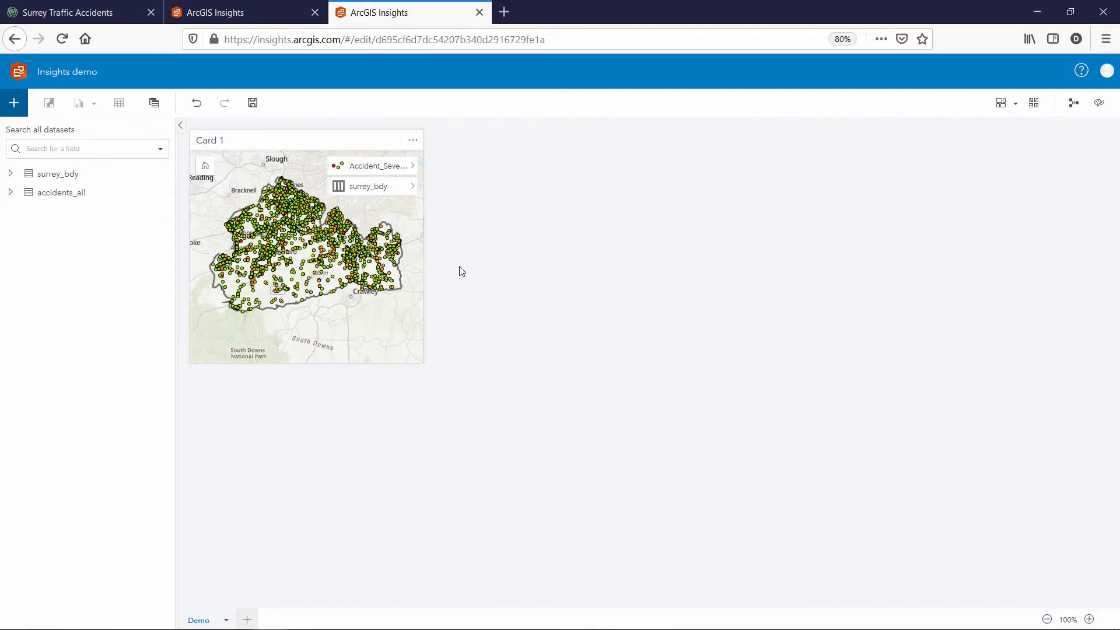
{"action": "left_click", "coordinate": [420, 257]}
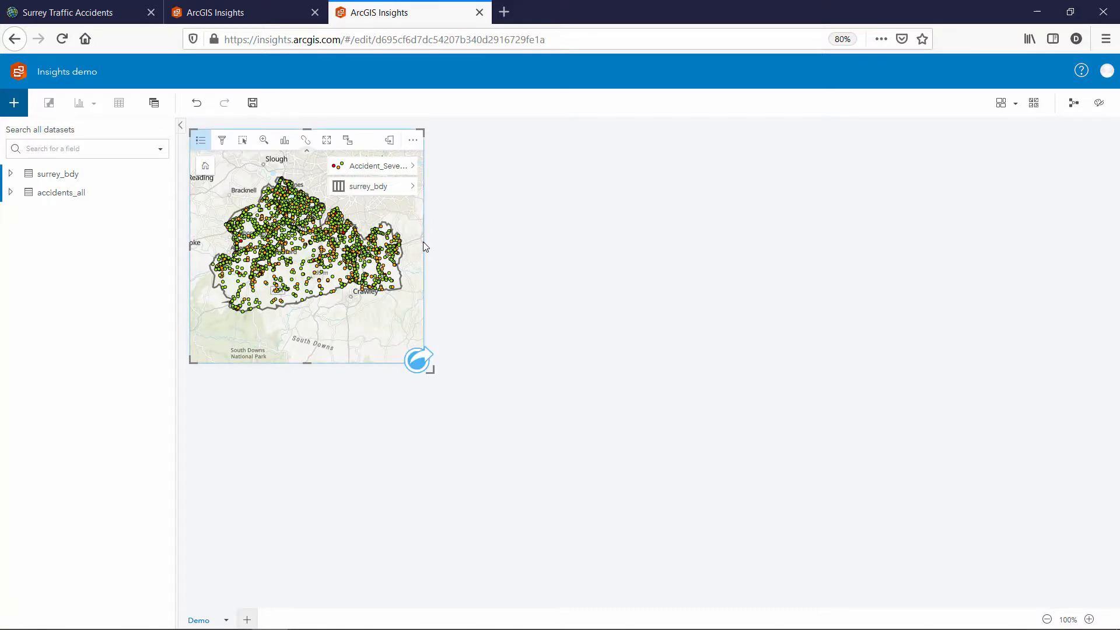
Widen the map card and add a donut chart of accident counts by Accident_Severity beside it
{"action": "left_click_drag", "start_coordinate": [424, 245], "coordinate": [580, 265]}
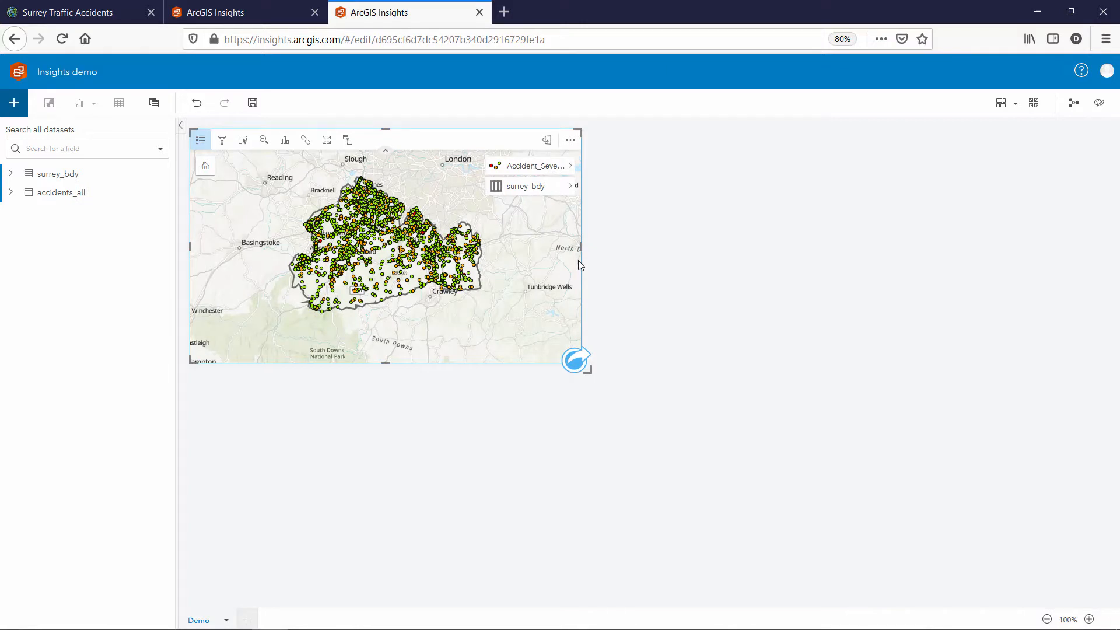
{"action": "left_click", "coordinate": [11, 192]}
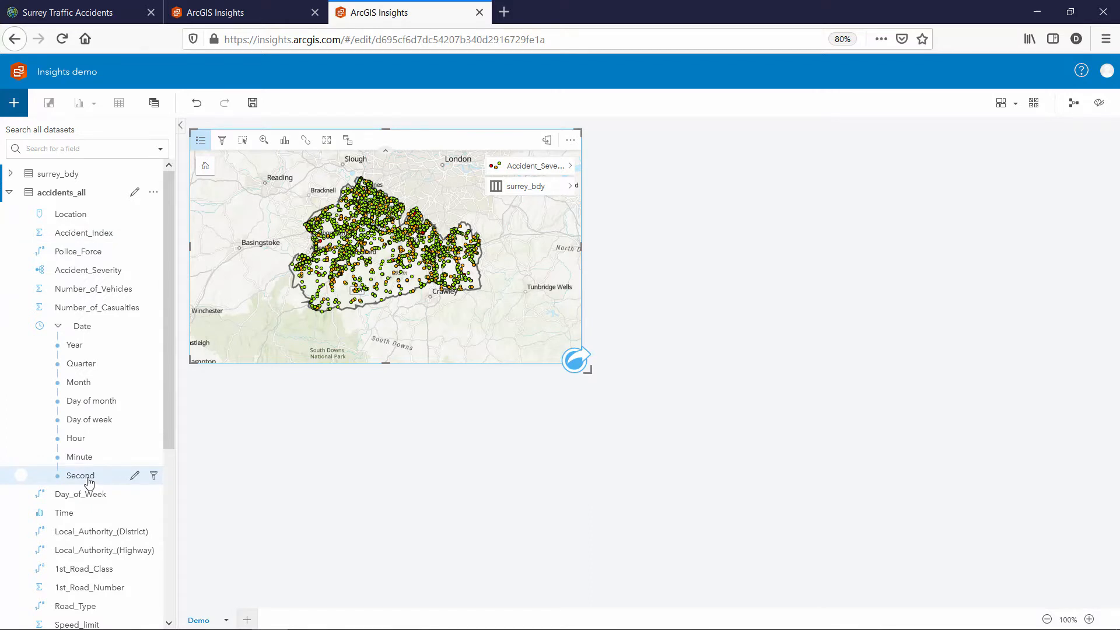
{"action": "left_click", "coordinate": [84, 276]}
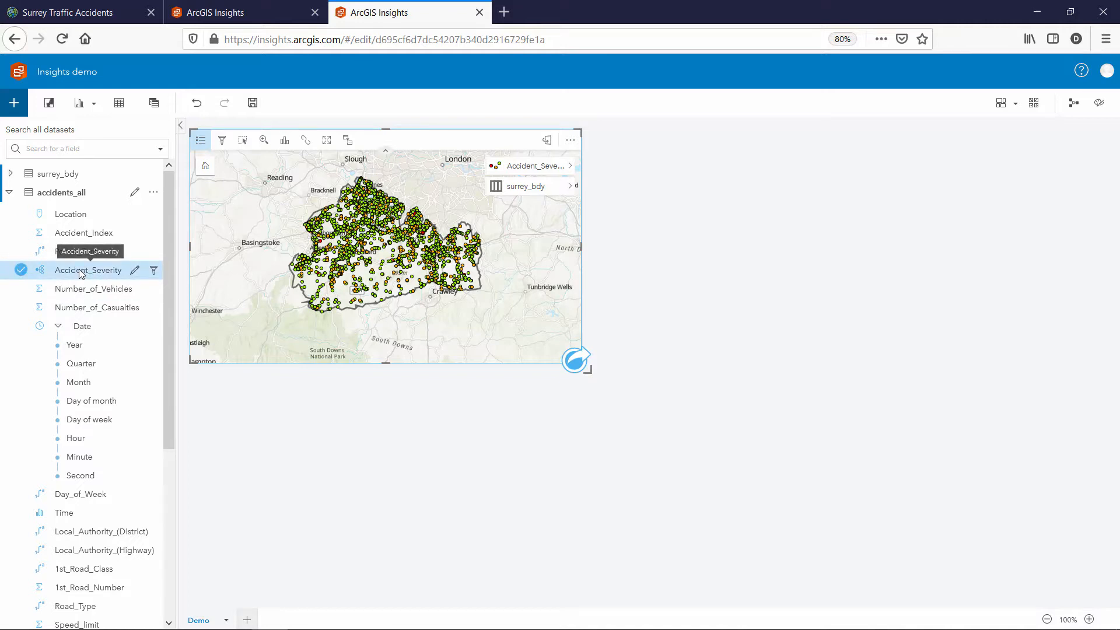
{"action": "left_click_drag", "start_coordinate": [81, 274], "coordinate": [781, 245]}
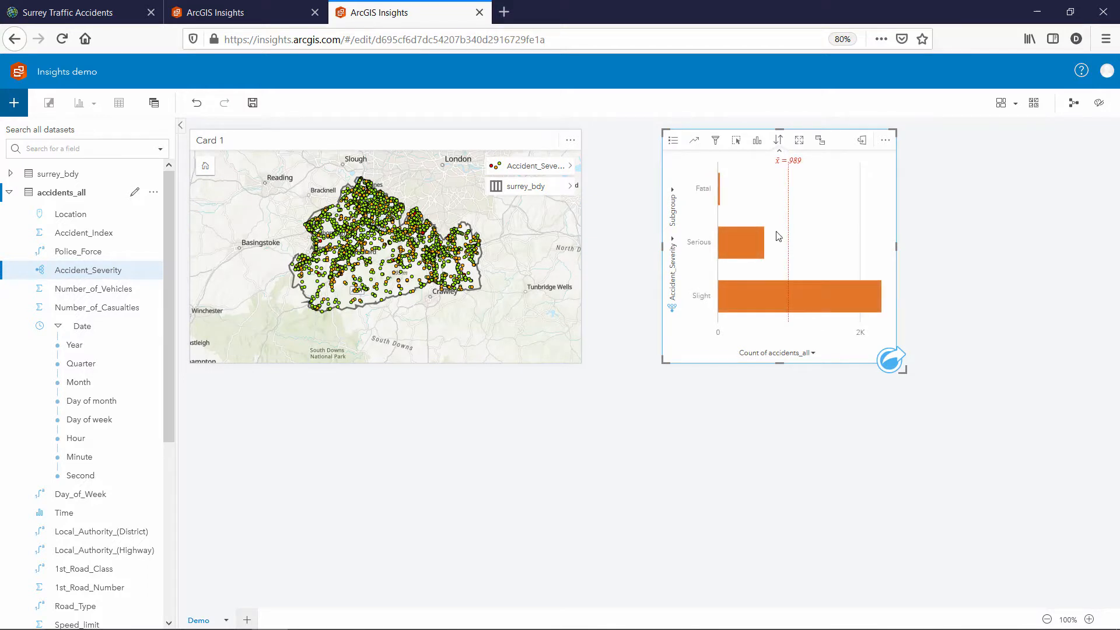
{"action": "left_click", "coordinate": [757, 142]}
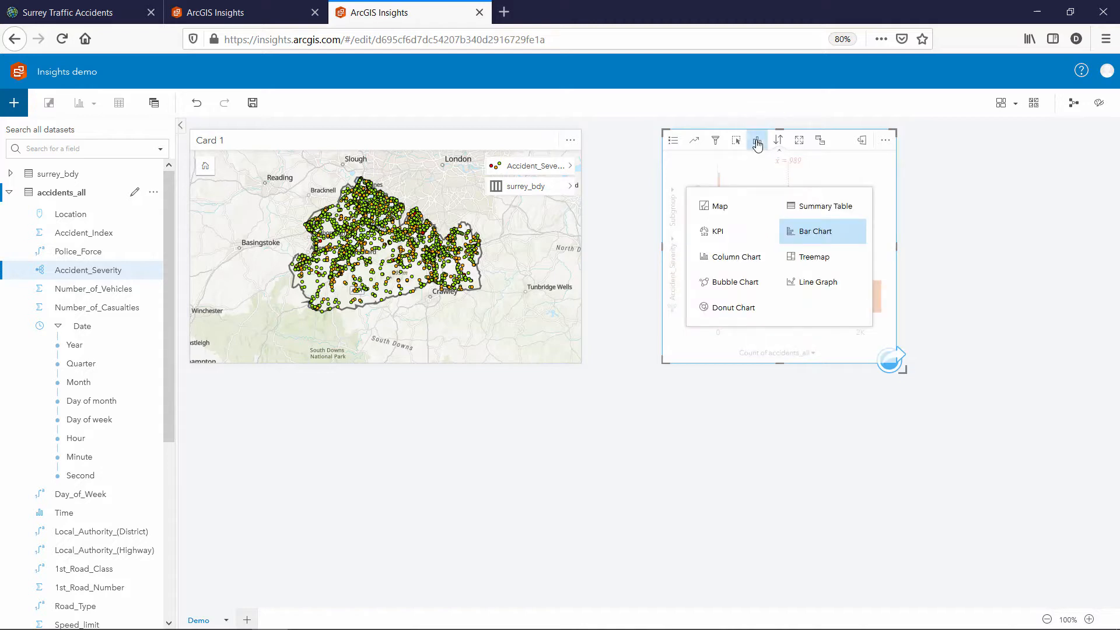
{"action": "left_click", "coordinate": [735, 310]}
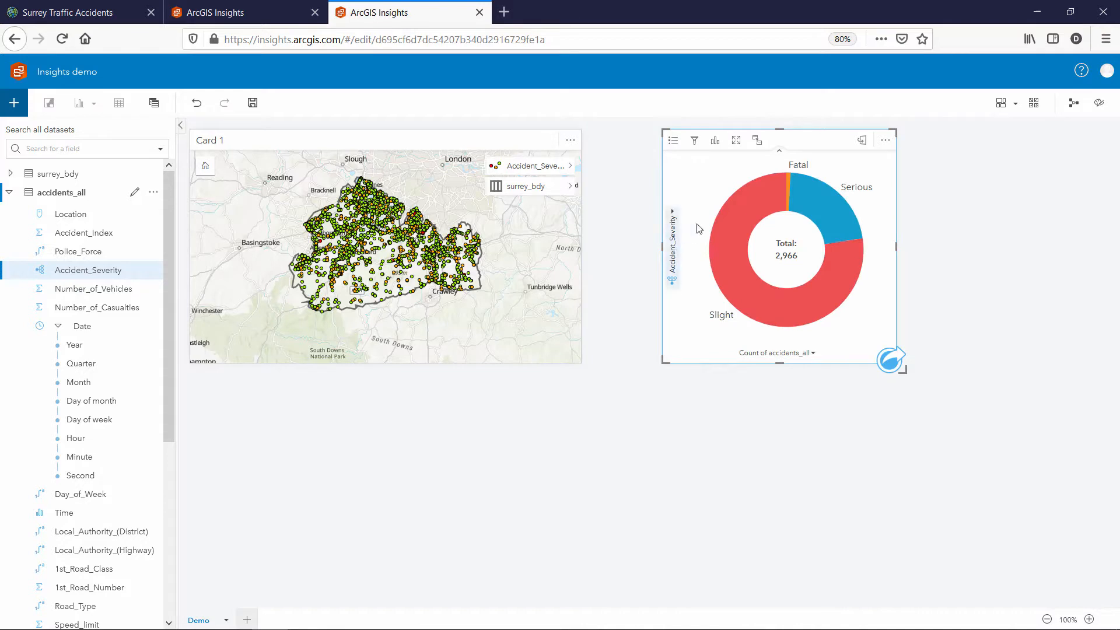
{"action": "mouse_move", "coordinate": [840, 299]}
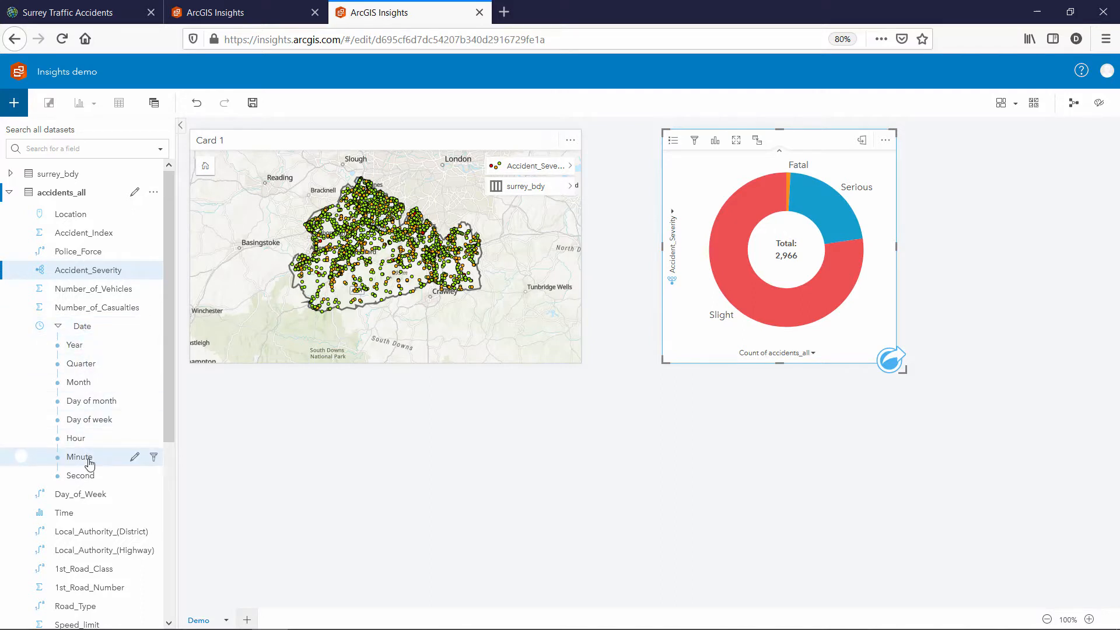
{"action": "left_click", "coordinate": [81, 383]}
Create column charts of accident counts by Month, Day of week and Hour
{"action": "left_click_drag", "start_coordinate": [83, 384], "coordinate": [402, 485]}
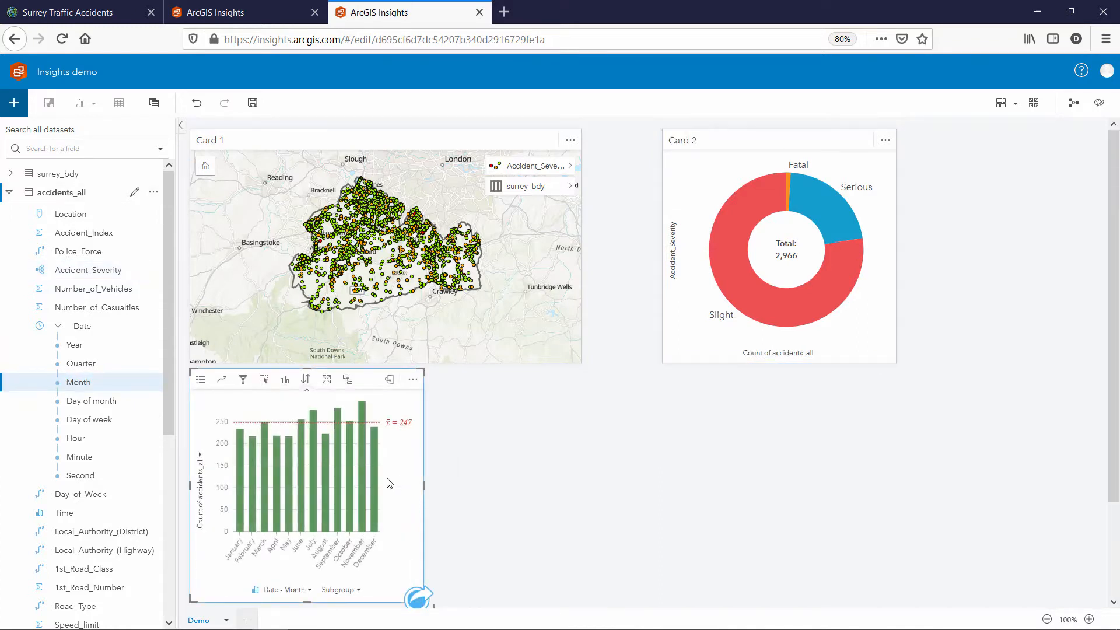
{"action": "left_click_drag", "start_coordinate": [101, 421], "coordinate": [628, 482]}
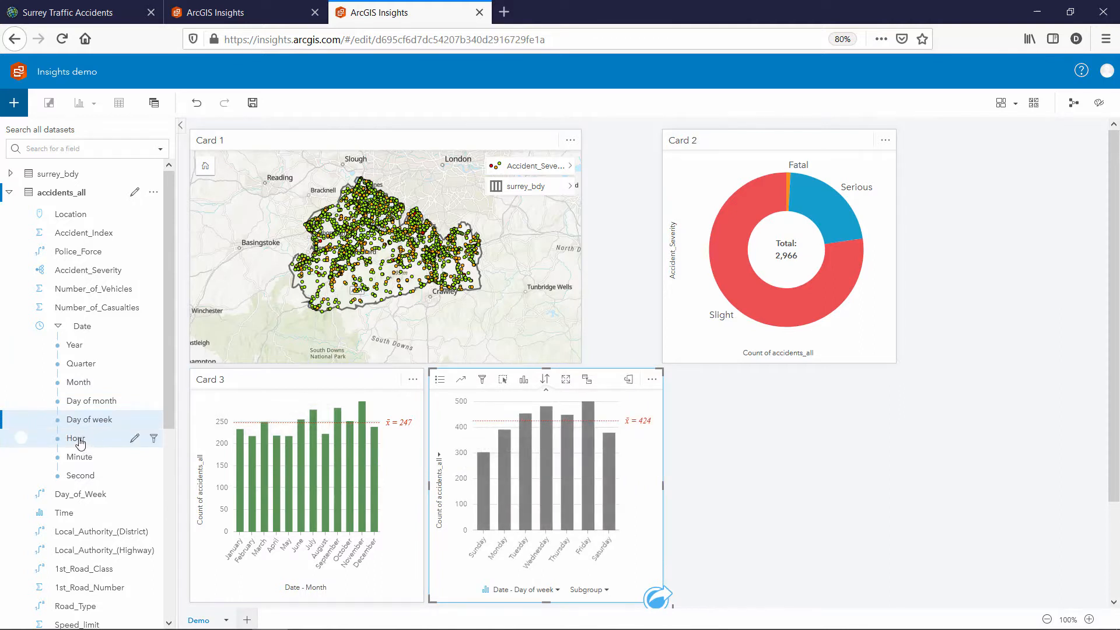
{"action": "left_click_drag", "start_coordinate": [76, 438], "coordinate": [856, 485]}
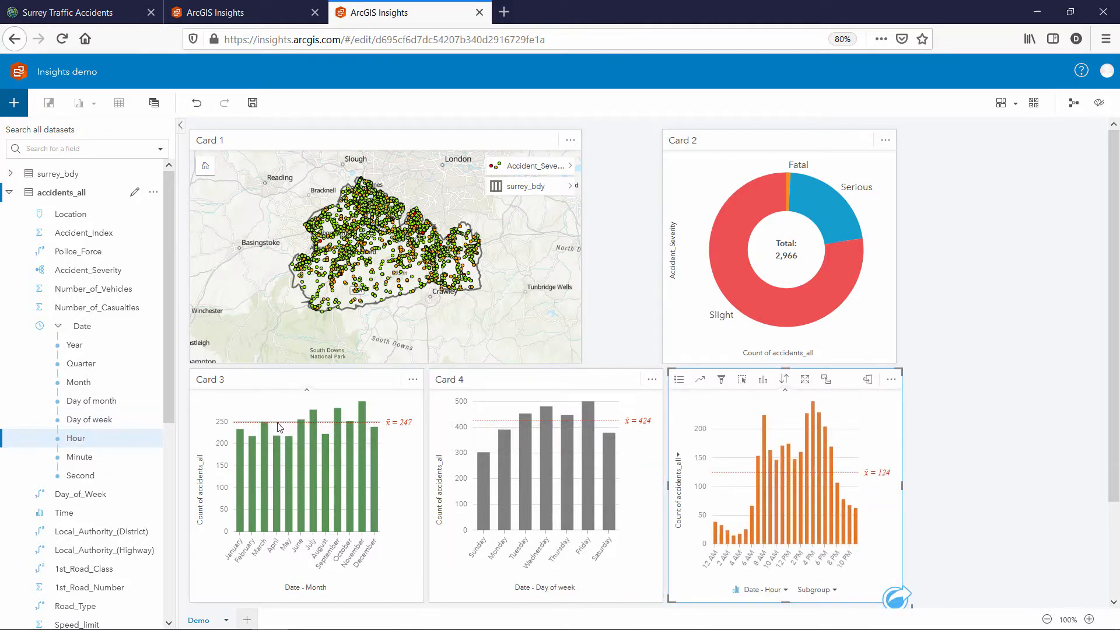
{"action": "left_click", "coordinate": [262, 383]}
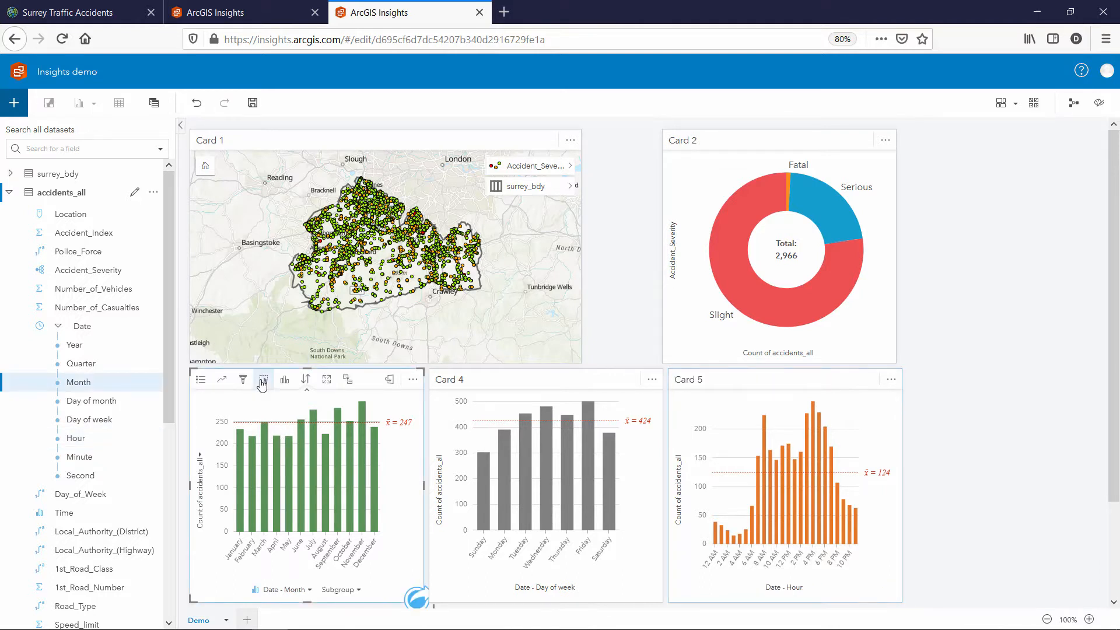
Hide the mean line on the month, day-of-week and hour charts
{"action": "left_click", "coordinate": [223, 383]}
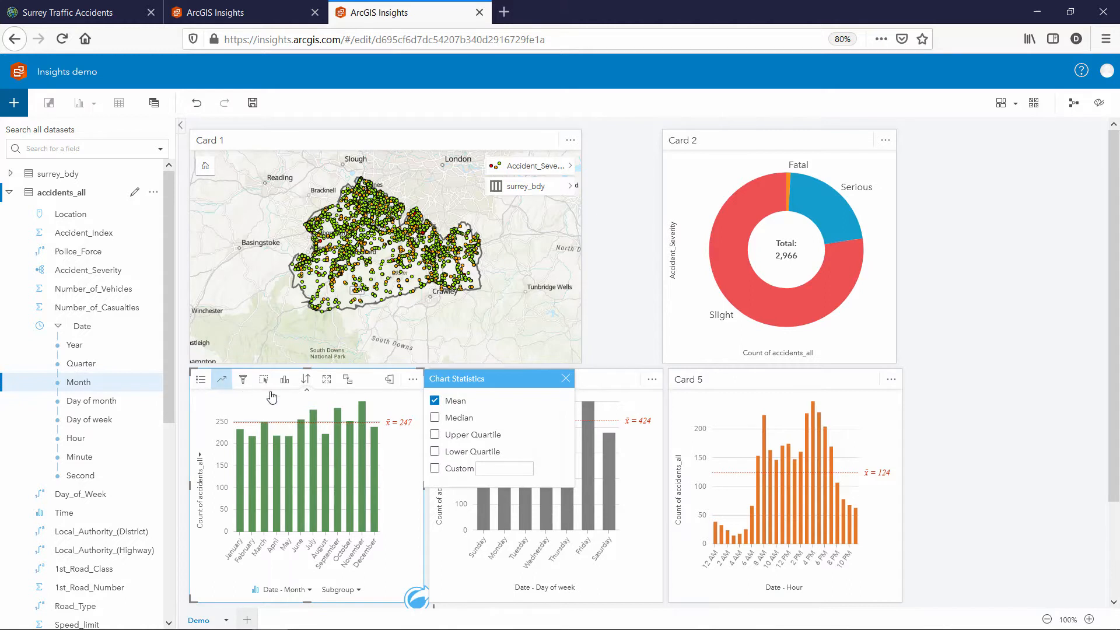
{"action": "left_click", "coordinate": [435, 402]}
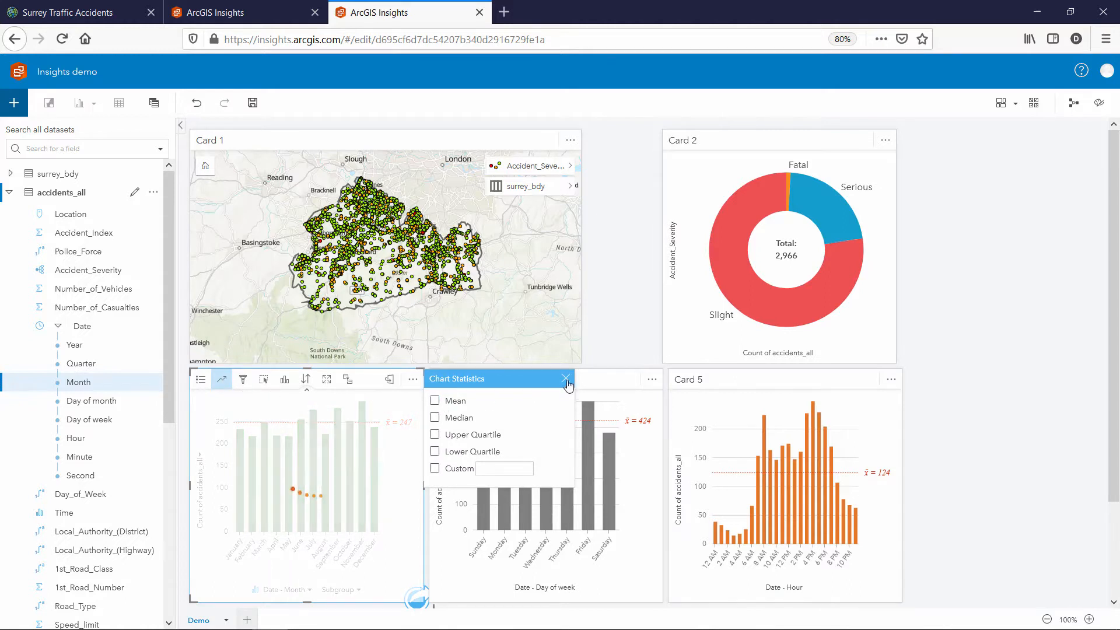
{"action": "left_click", "coordinate": [565, 379]}
{"action": "left_click", "coordinate": [496, 379]}
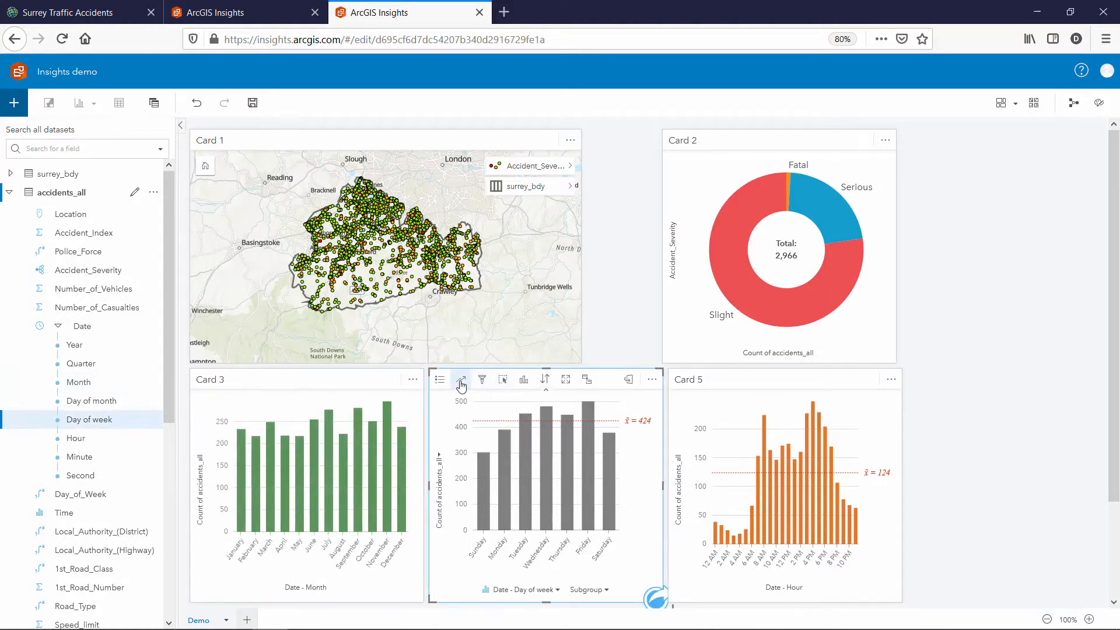
{"action": "left_click", "coordinate": [461, 379]}
{"action": "left_click", "coordinate": [674, 400]}
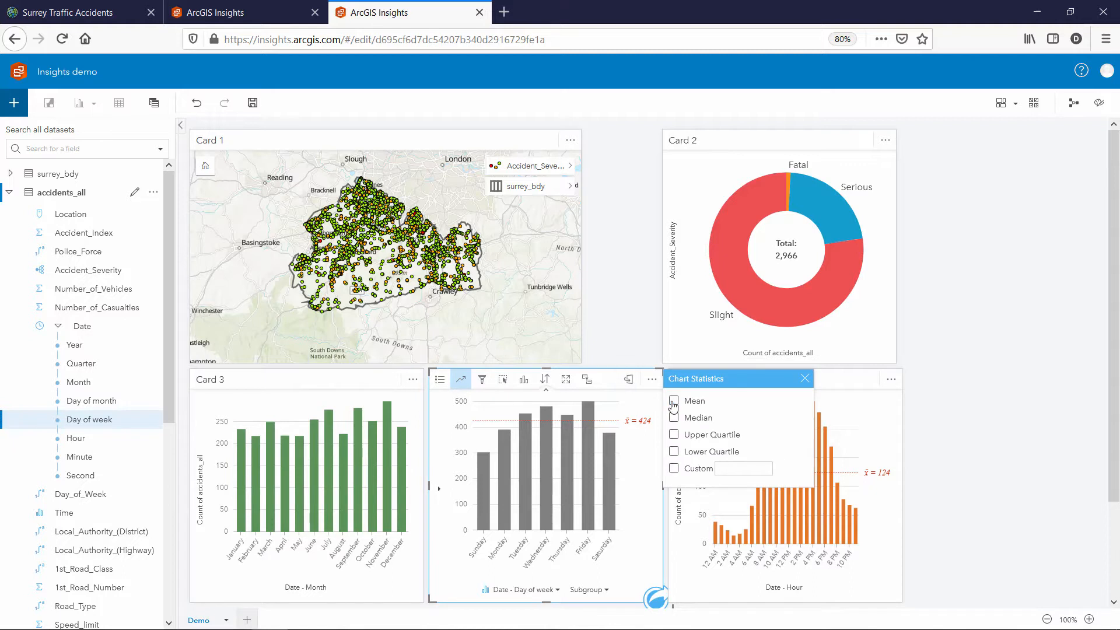
{"action": "left_click", "coordinate": [807, 379]}
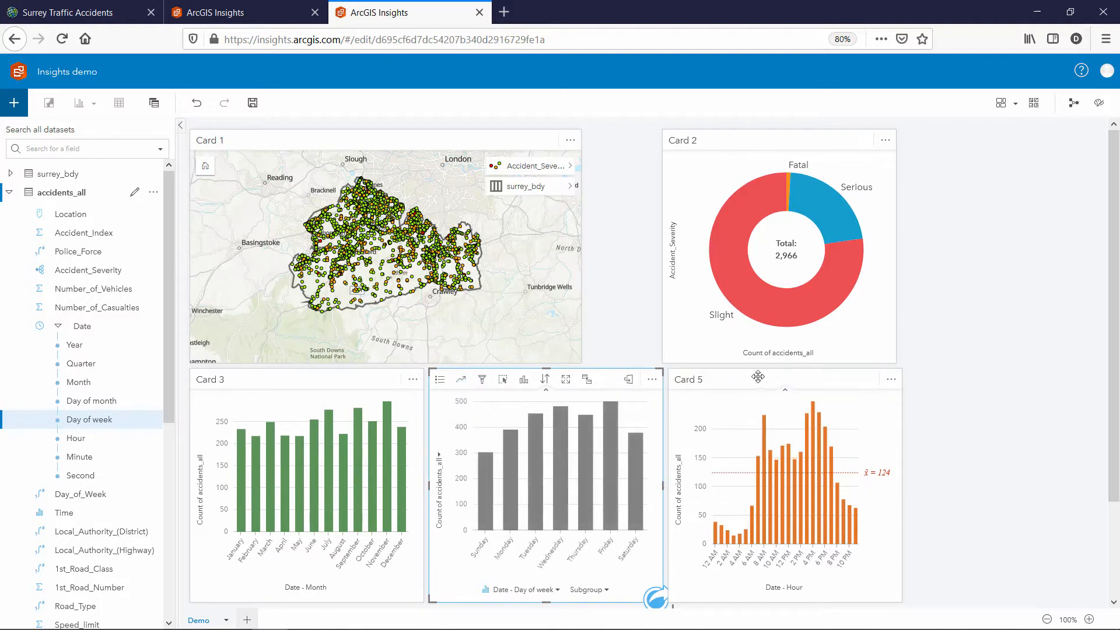
{"action": "left_click", "coordinate": [702, 380]}
{"action": "left_click", "coordinate": [701, 380]}
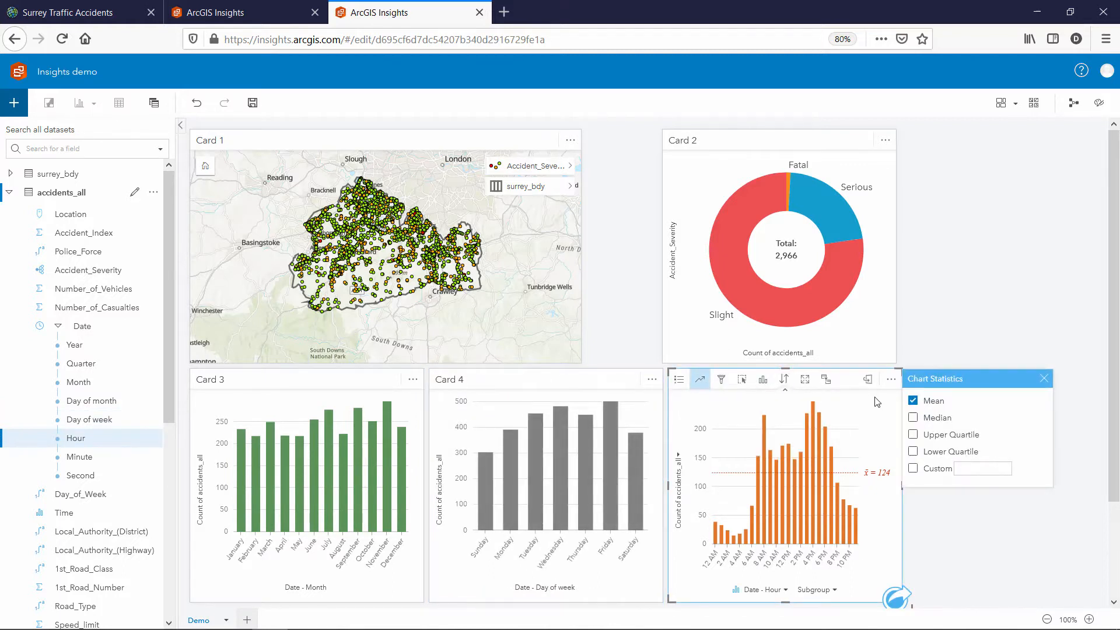
{"action": "left_click", "coordinate": [913, 401]}
{"action": "left_click", "coordinate": [1045, 380]}
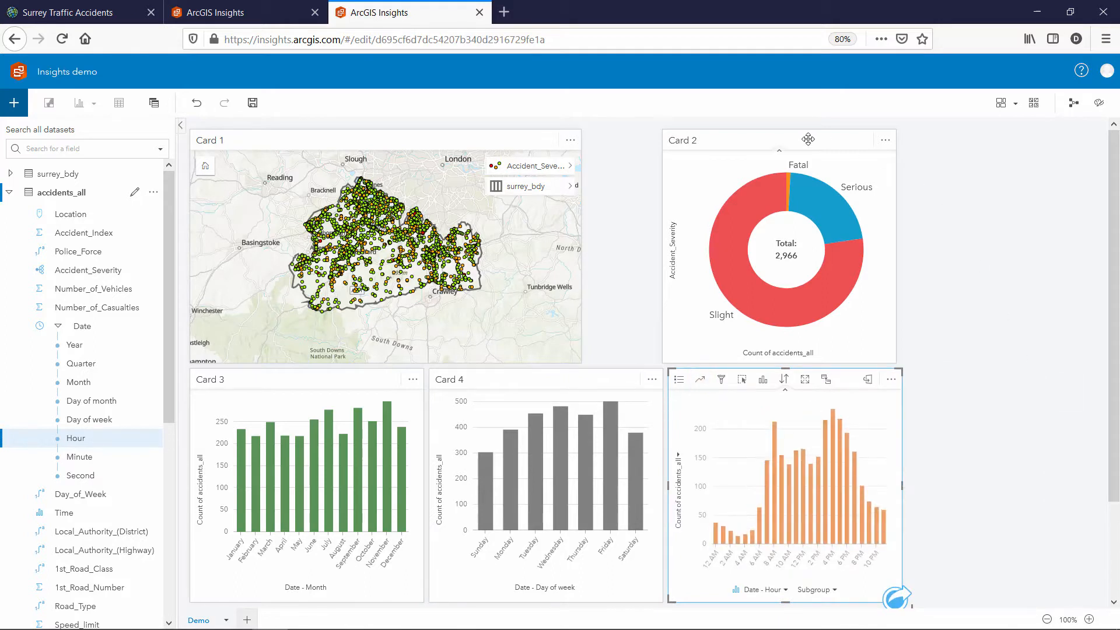
Widen the accident map card further across the top row
{"action": "left_click", "coordinate": [806, 140]}
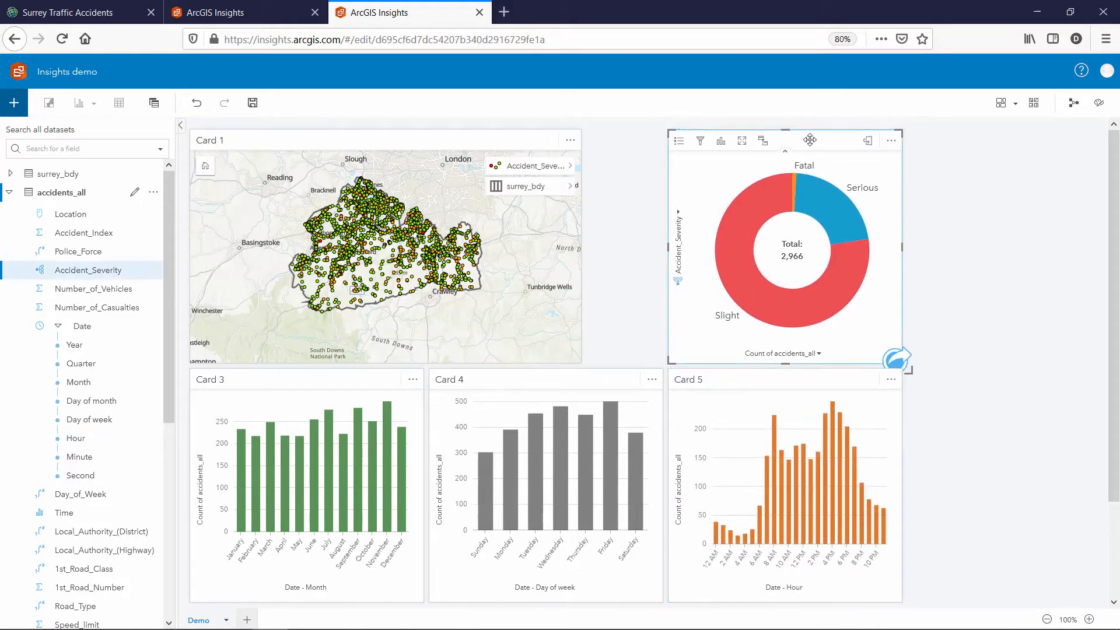
{"action": "left_click", "coordinate": [575, 240]}
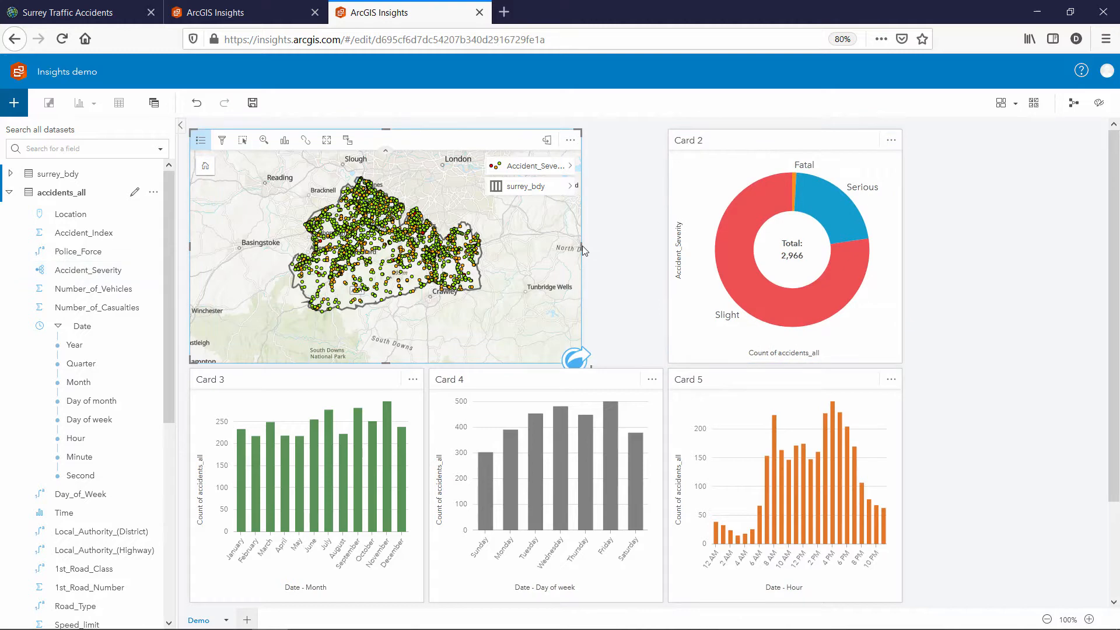
{"action": "left_click_drag", "start_coordinate": [583, 246], "coordinate": [663, 246]}
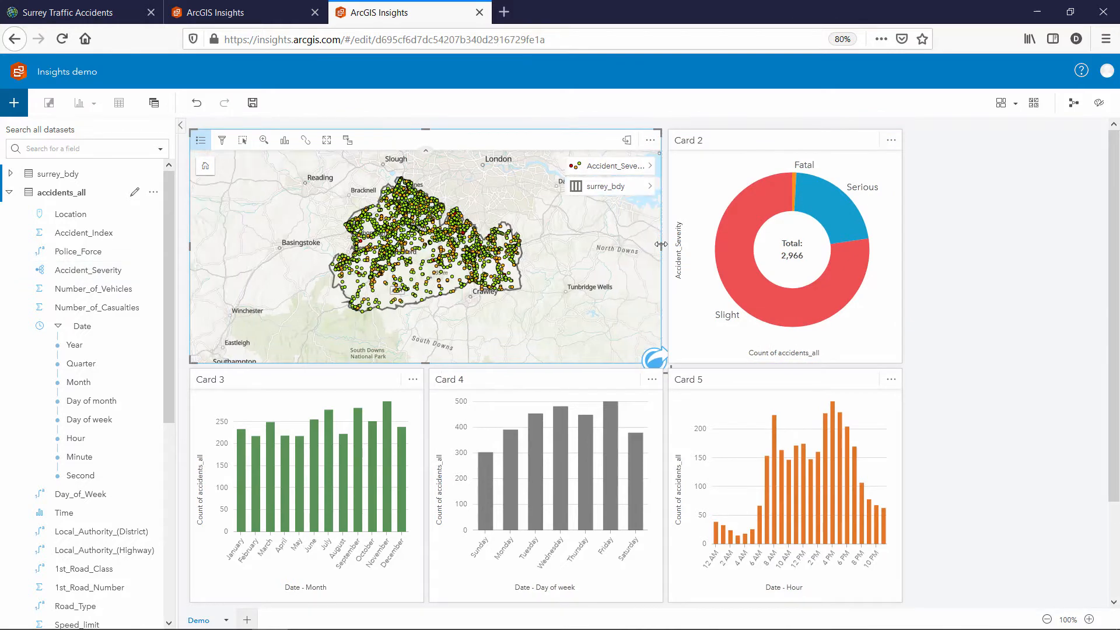
{"action": "left_click_drag", "start_coordinate": [1116, 273], "coordinate": [1117, 376]}
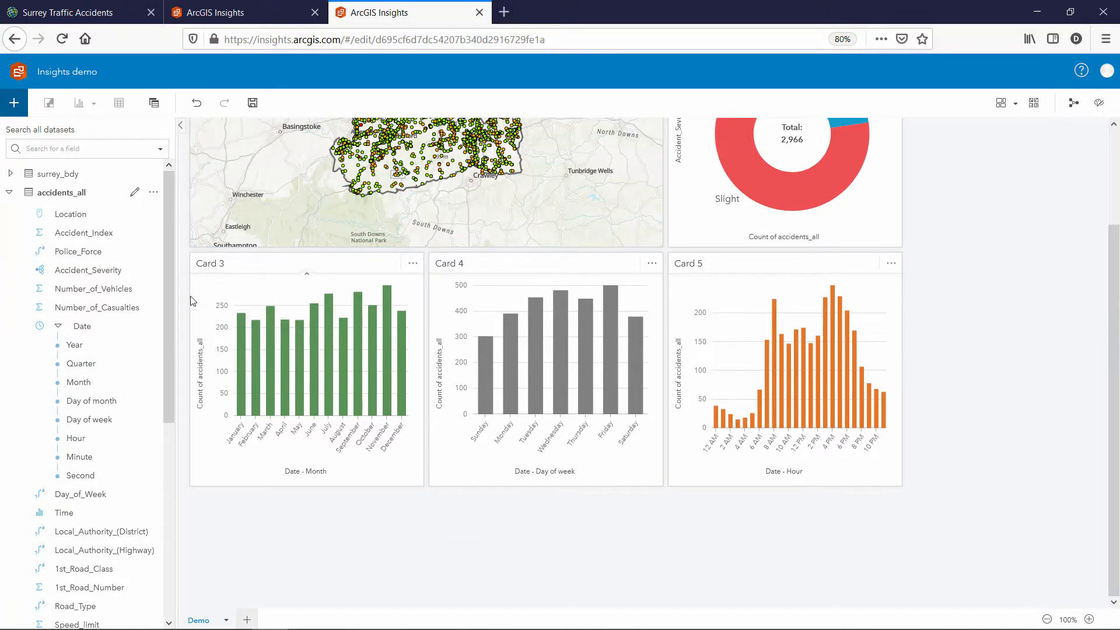
{"action": "left_click_drag", "start_coordinate": [167, 279], "coordinate": [171, 418]}
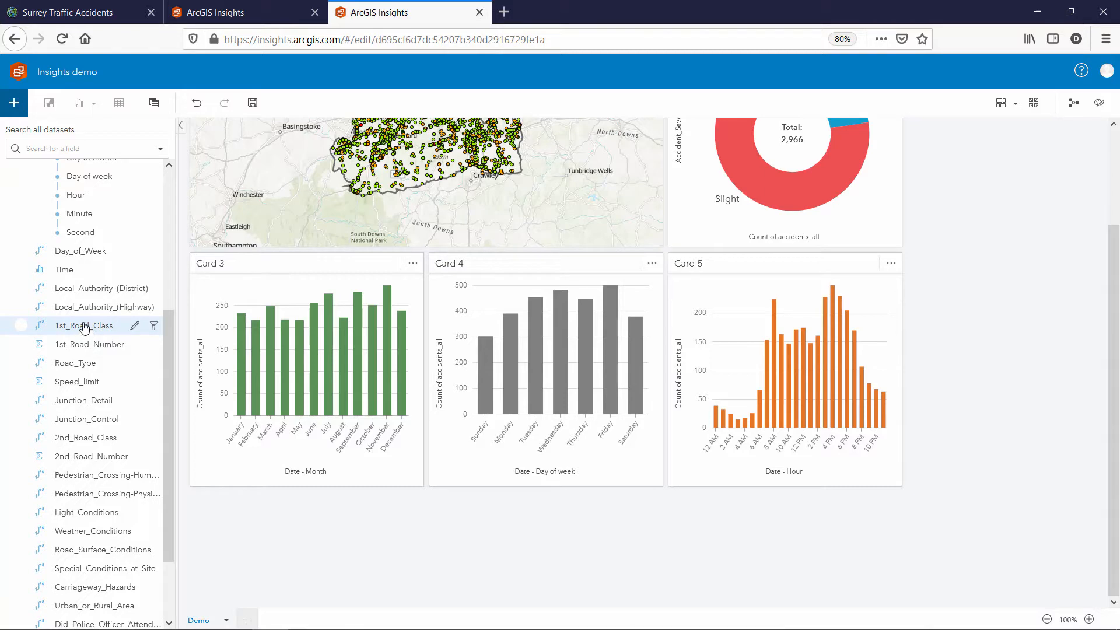
Add a donut chart card of accident counts by 1st_Road_Class
{"action": "left_click", "coordinate": [111, 332]}
{"action": "left_click_drag", "start_coordinate": [110, 332], "coordinate": [394, 490]}
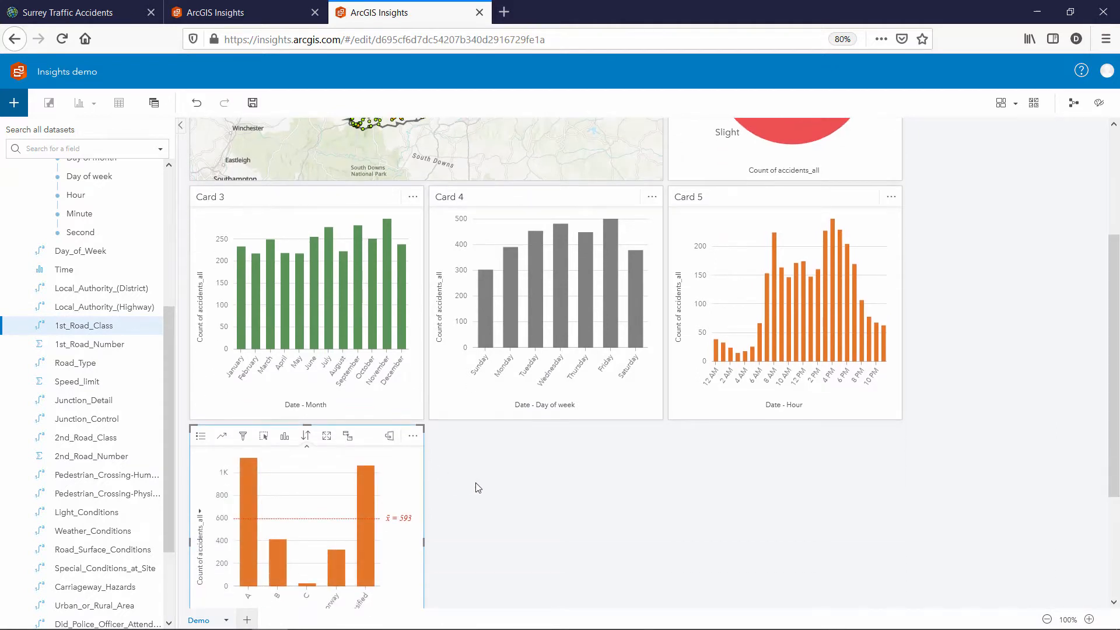
{"action": "left_click", "coordinate": [285, 439]}
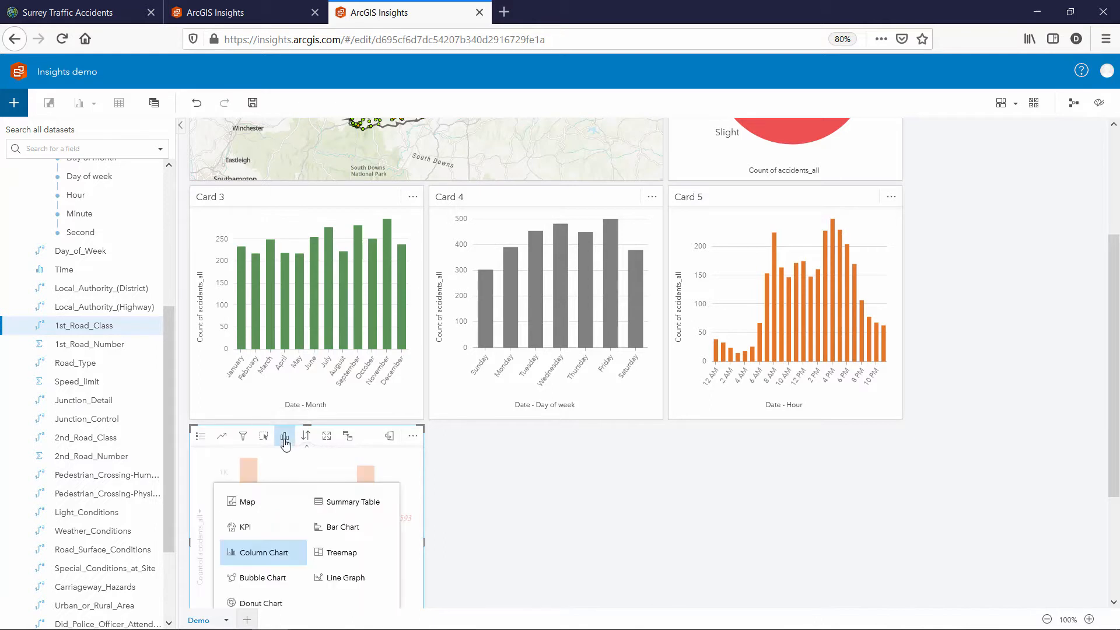
{"action": "left_click", "coordinate": [269, 602]}
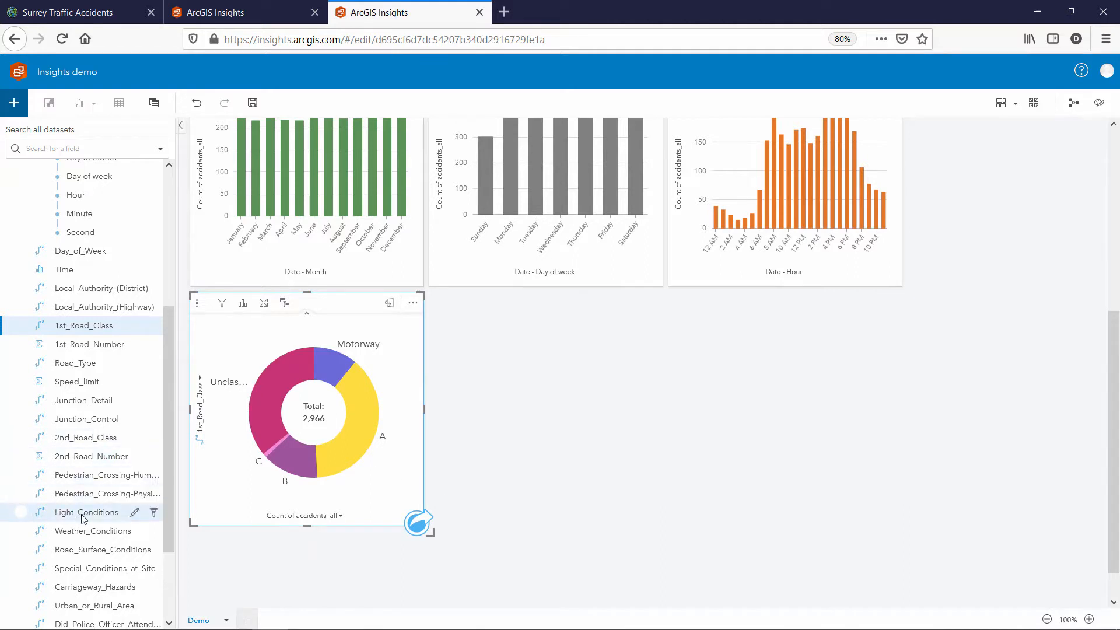
{"action": "left_click_drag", "start_coordinate": [82, 511], "coordinate": [460, 432]}
Add a Weather_Conditions treemap card beside the Light_Conditions treemap, then scroll back to the top
{"action": "mouse_move", "coordinate": [574, 401]}
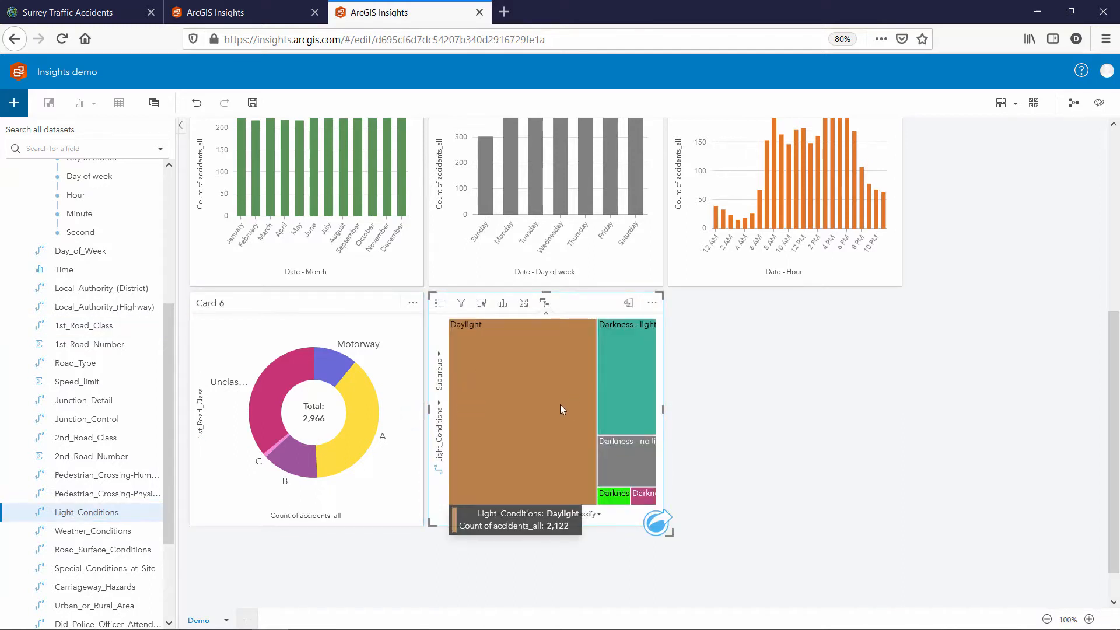
{"action": "mouse_move", "coordinate": [614, 370]}
{"action": "mouse_move", "coordinate": [482, 379]}
{"action": "left_click_drag", "start_coordinate": [78, 533], "coordinate": [712, 433]}
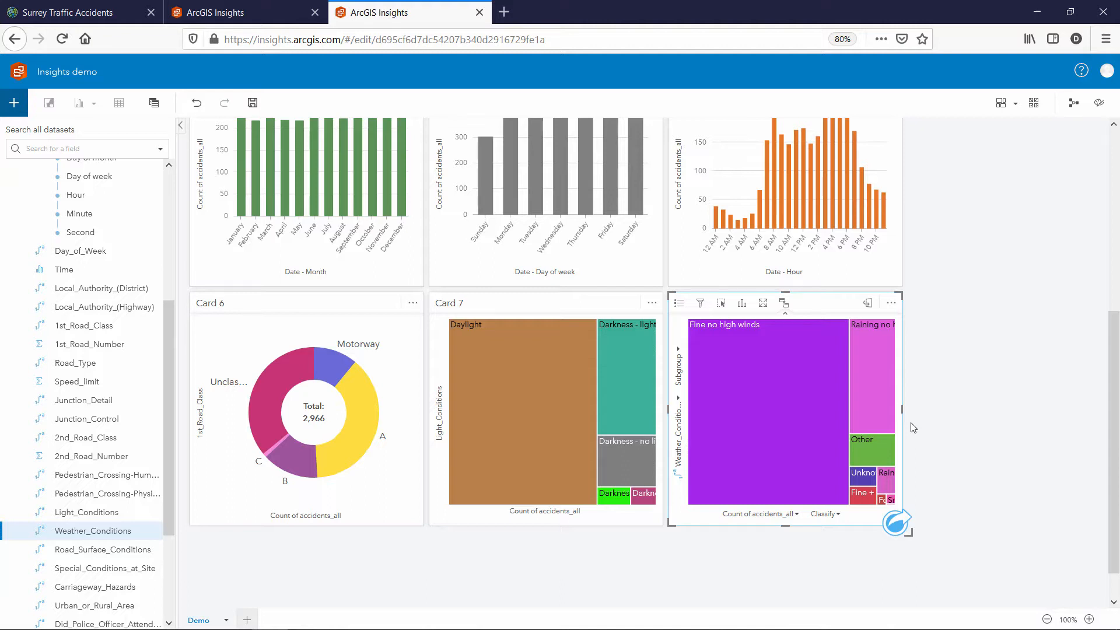
{"action": "left_click", "coordinate": [1116, 391]}
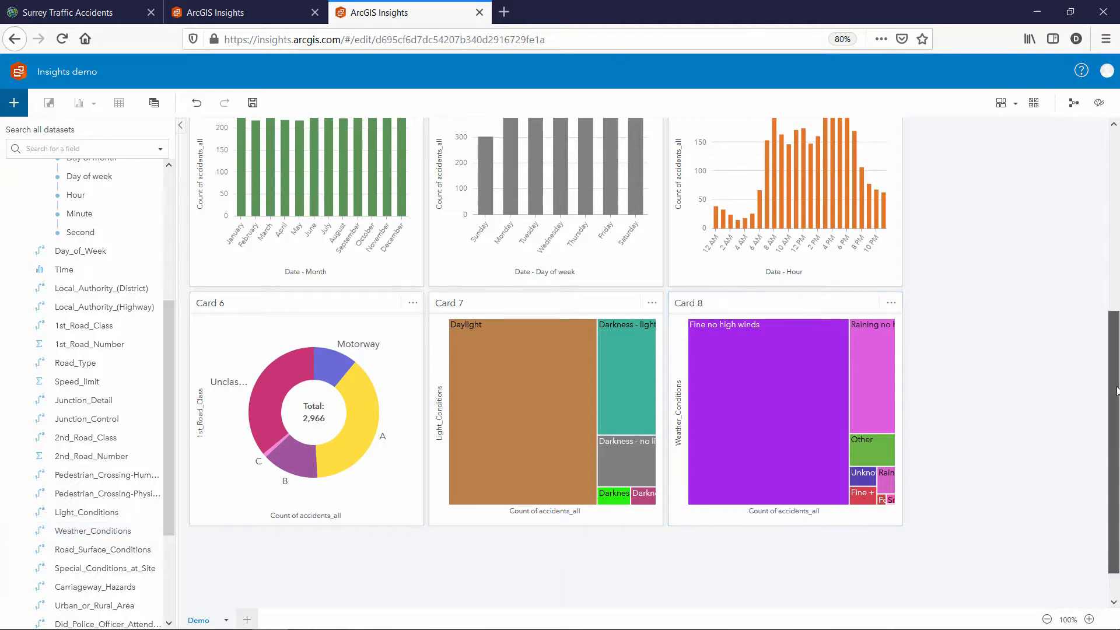
{"action": "left_click_drag", "start_coordinate": [1116, 391], "coordinate": [1084, 218]}
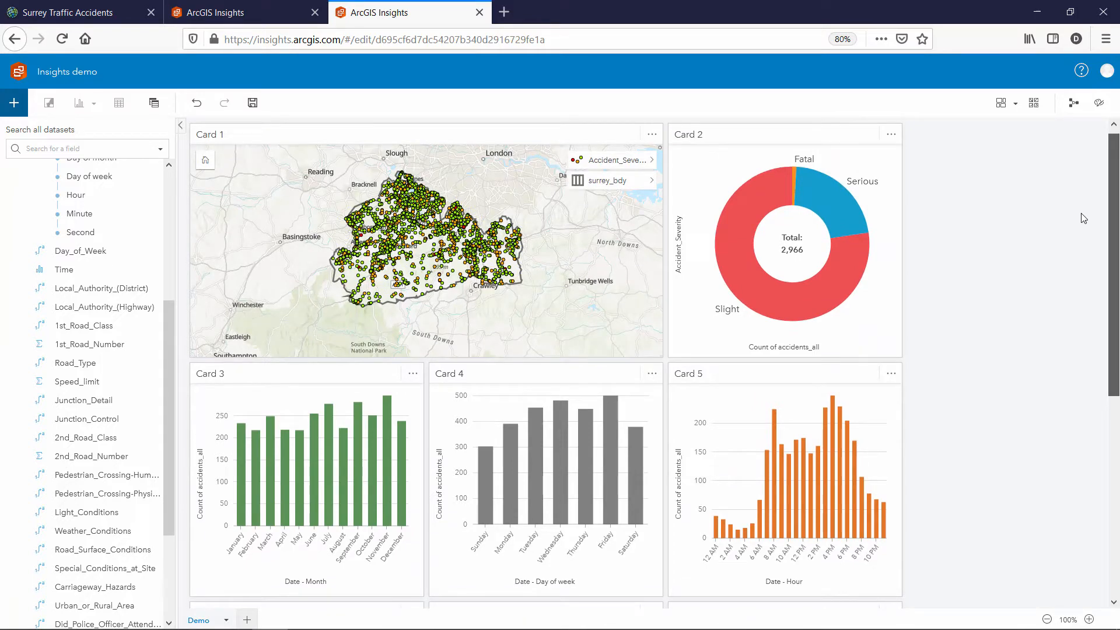
{"action": "left_click_drag", "start_coordinate": [1083, 218], "coordinate": [1083, 218]}
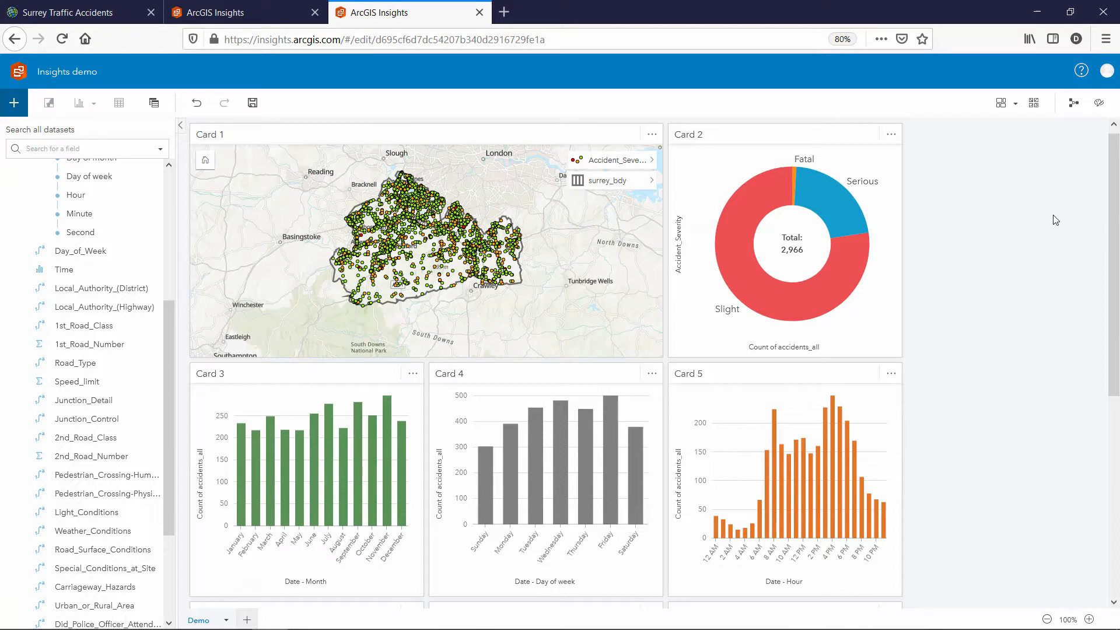
Enable cross filters on the map, severity donut, and day-of-week and hourly charts
{"action": "left_click", "coordinate": [549, 133]}
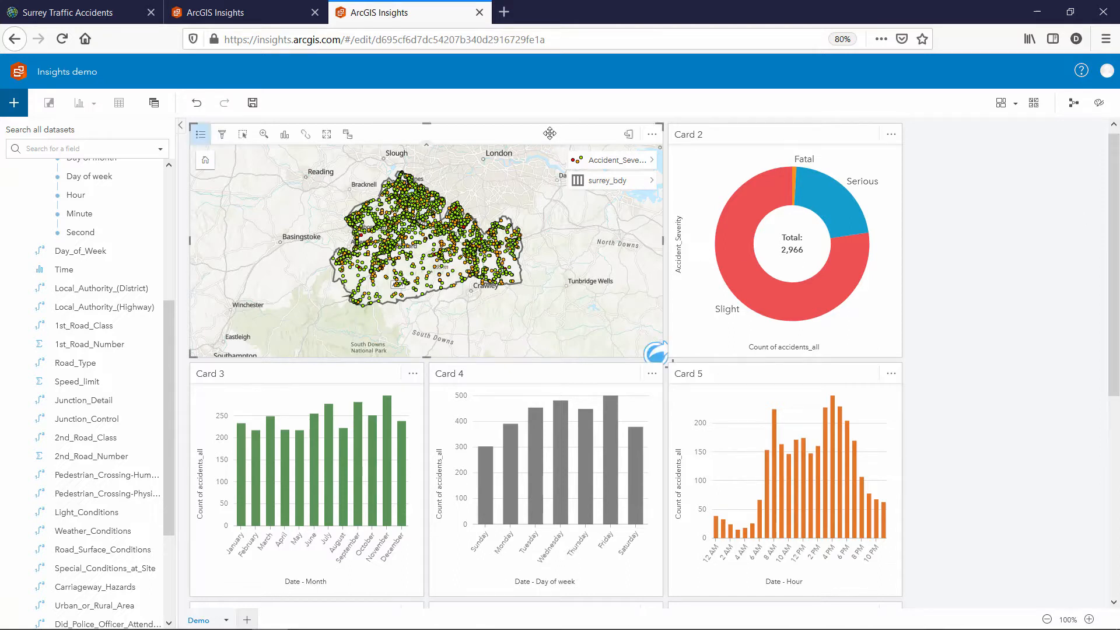
{"action": "left_click", "coordinate": [347, 138]}
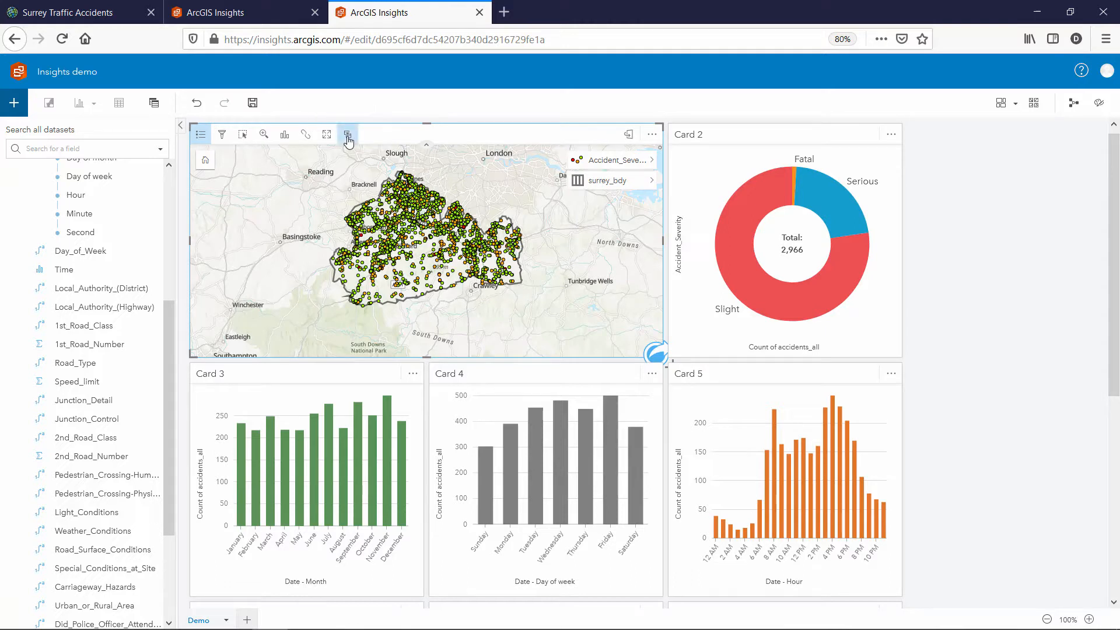
{"action": "left_click", "coordinate": [844, 133]}
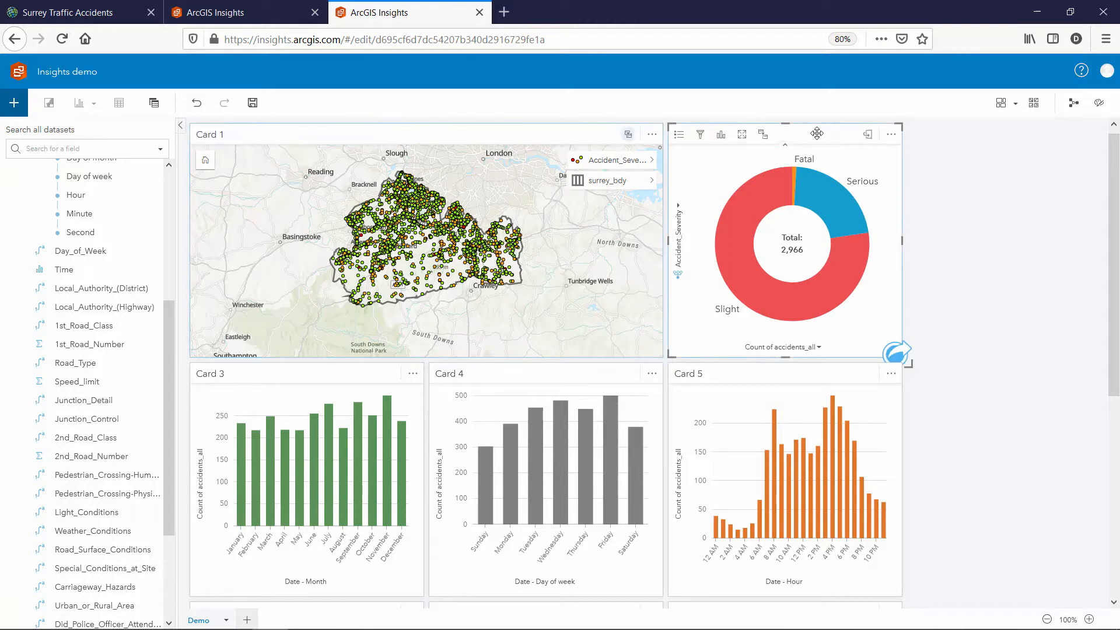
{"action": "left_click", "coordinate": [763, 135]}
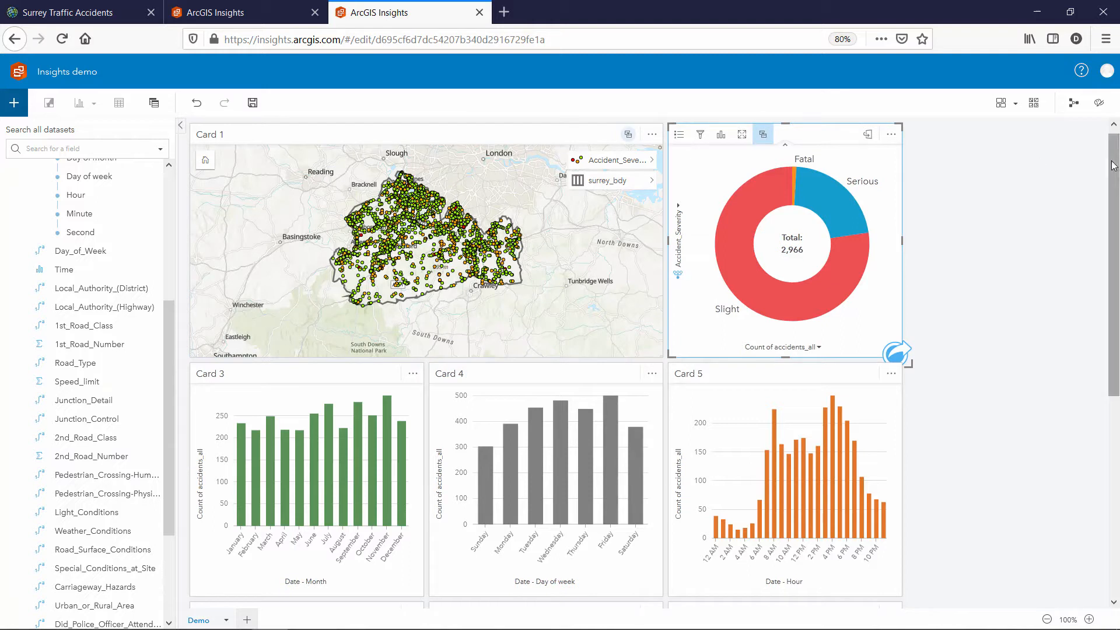
{"action": "left_click_drag", "start_coordinate": [1115, 160], "coordinate": [1115, 249]}
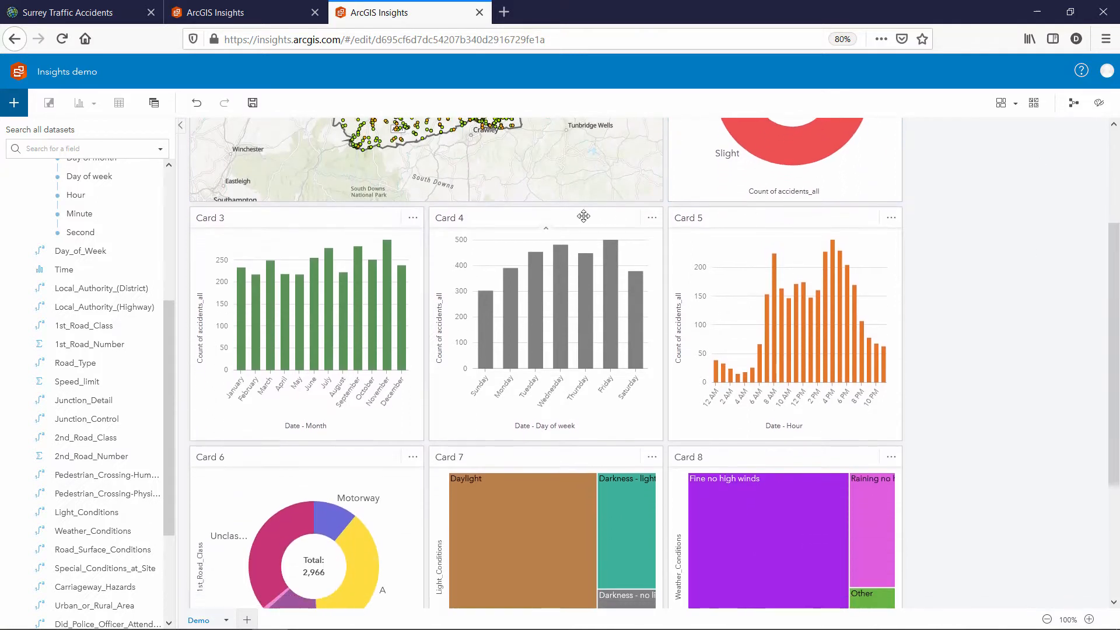
{"action": "left_click", "coordinate": [373, 217]}
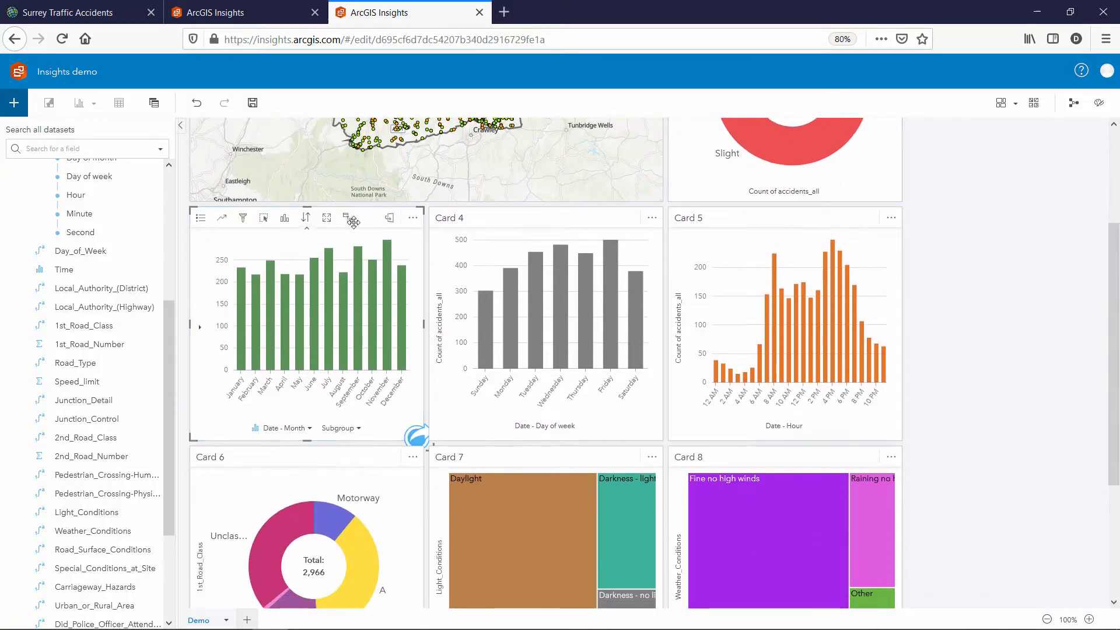
{"action": "left_click", "coordinate": [622, 216]}
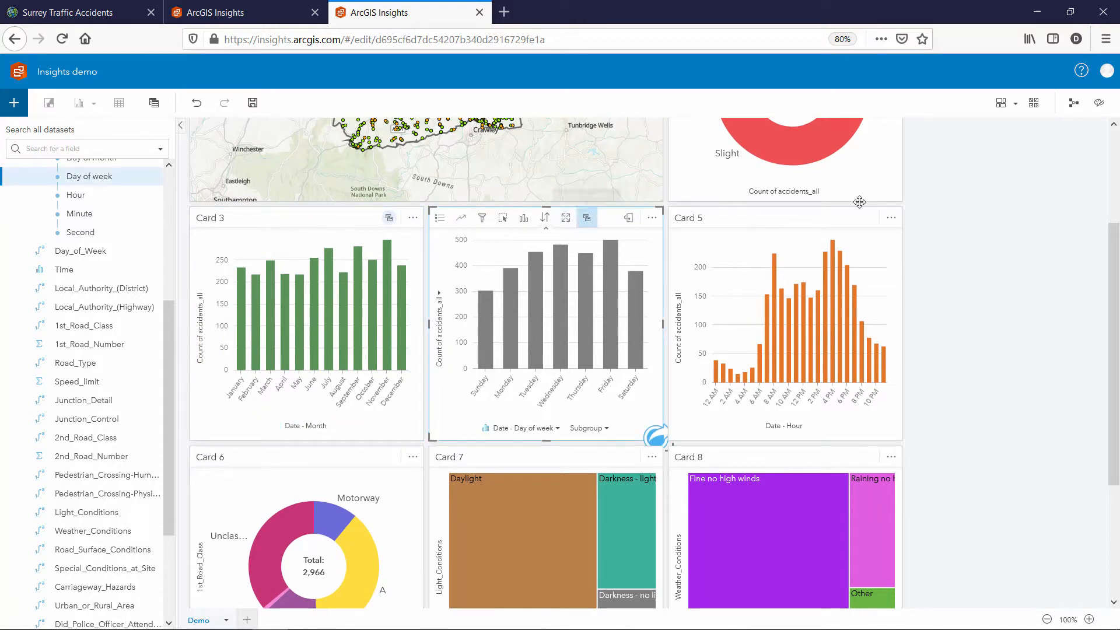
{"action": "left_click", "coordinate": [847, 215]}
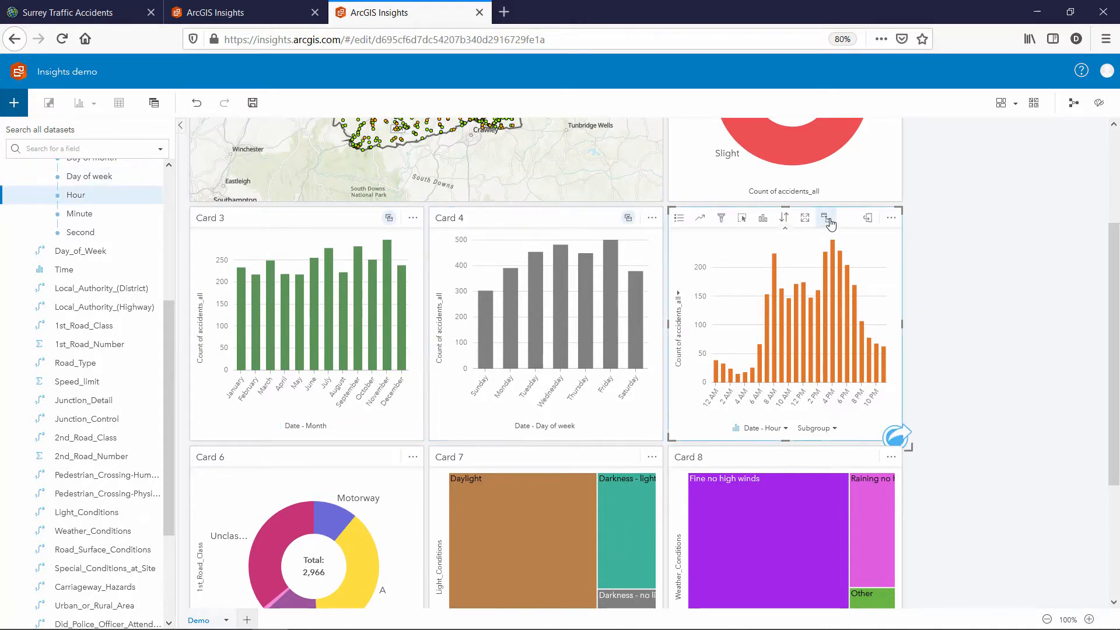
{"action": "left_click", "coordinate": [826, 218]}
Enable cross filters on the road class donut and the Light_Conditions and Weather_Conditions treemaps
{"action": "left_click_drag", "start_coordinate": [1114, 280], "coordinate": [1114, 399]}
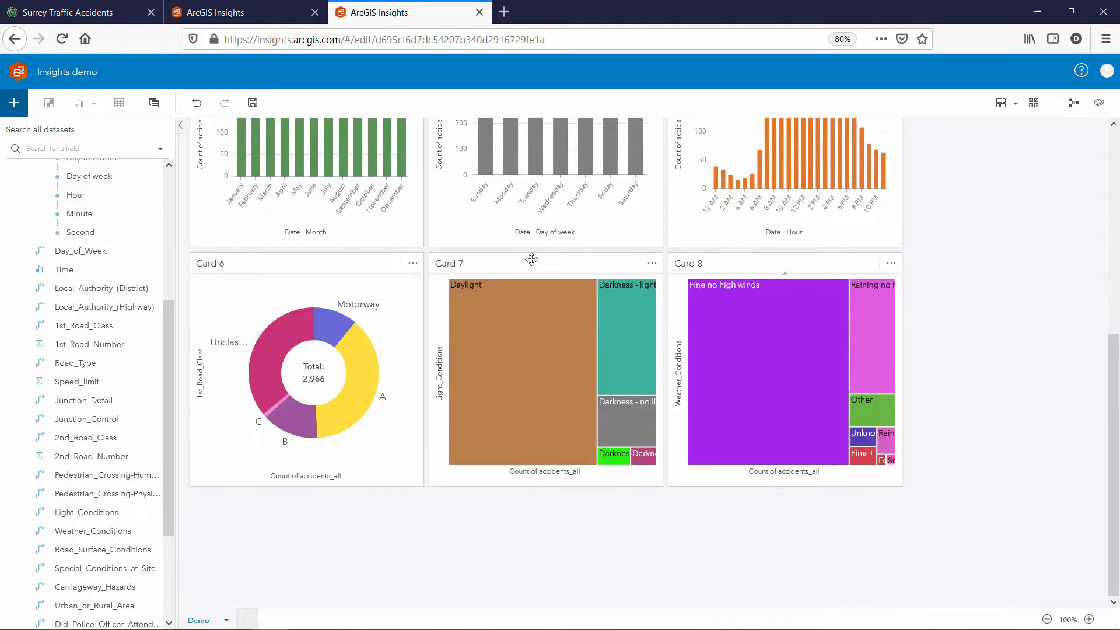
{"action": "left_click", "coordinate": [372, 261]}
{"action": "left_click", "coordinate": [286, 265]}
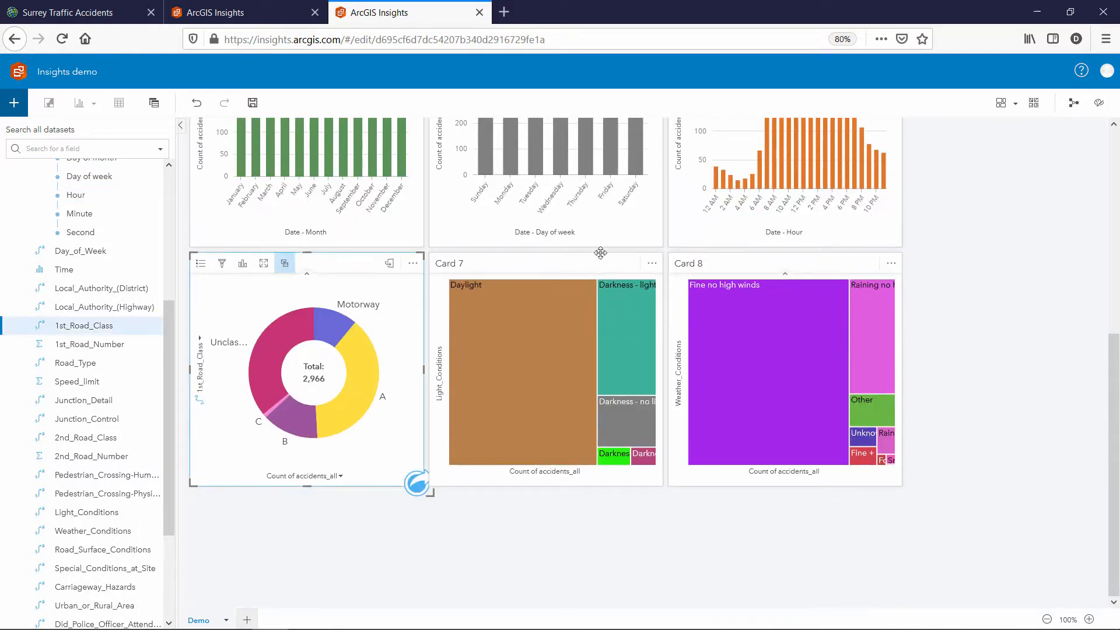
{"action": "left_click", "coordinate": [620, 268]}
{"action": "left_click", "coordinate": [545, 263]}
{"action": "left_click", "coordinate": [802, 257]}
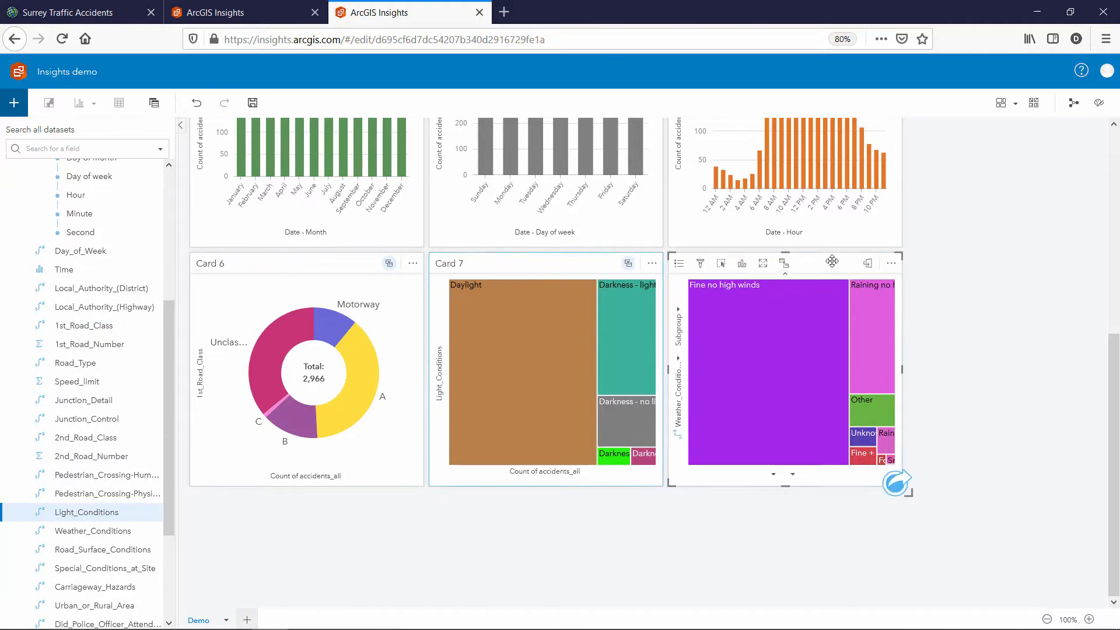
{"action": "left_click", "coordinate": [783, 263]}
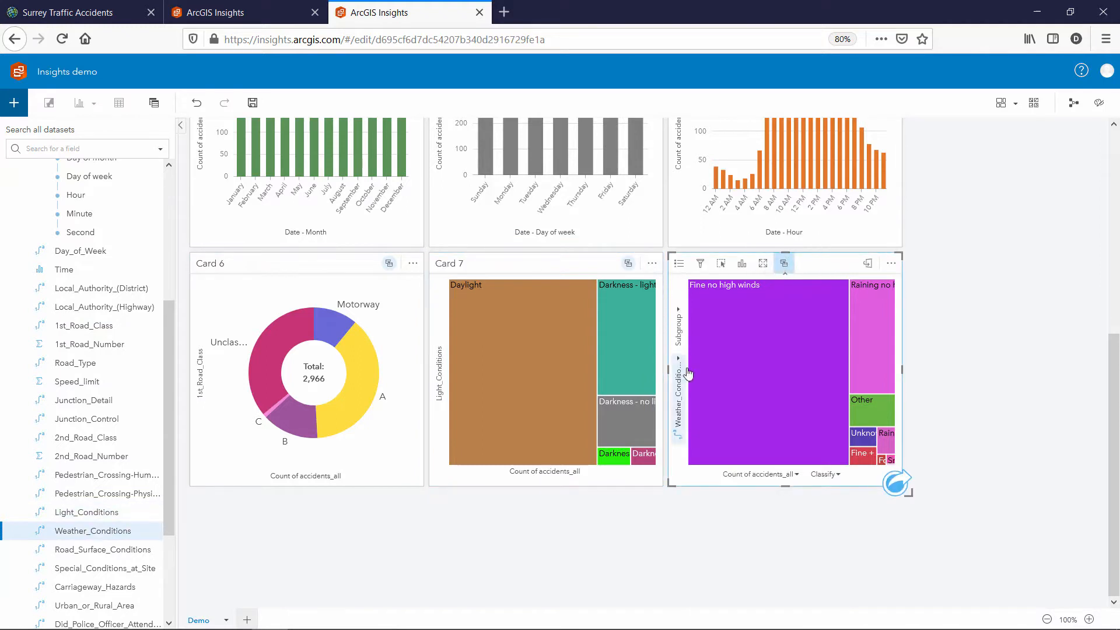
{"action": "mouse_move", "coordinate": [705, 380]}
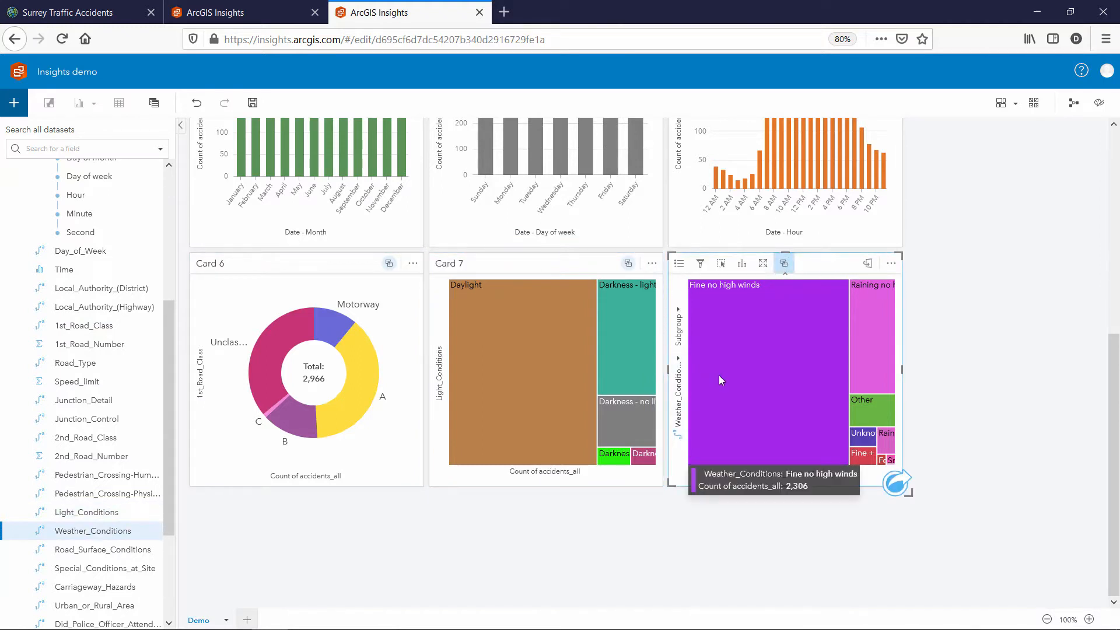
Cross-filter all cards to 'Raining no high winds', clear that filter, and save the page
{"action": "left_click", "coordinate": [870, 331]}
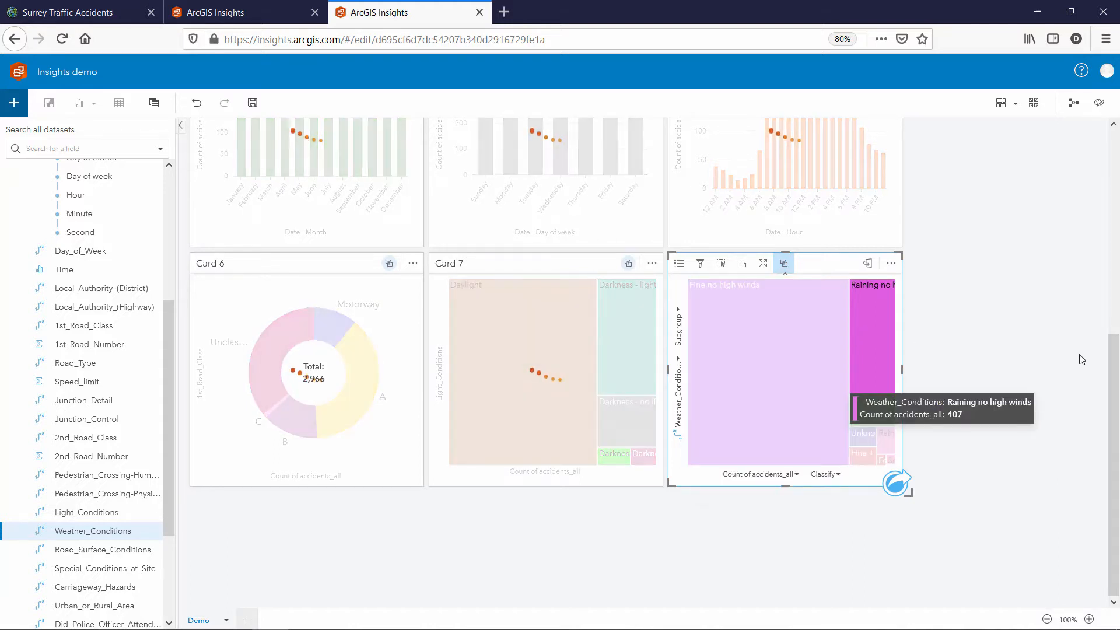
{"action": "scroll", "coordinate": [1118, 362], "scroll_direction": "up", "scroll_amount": 4}
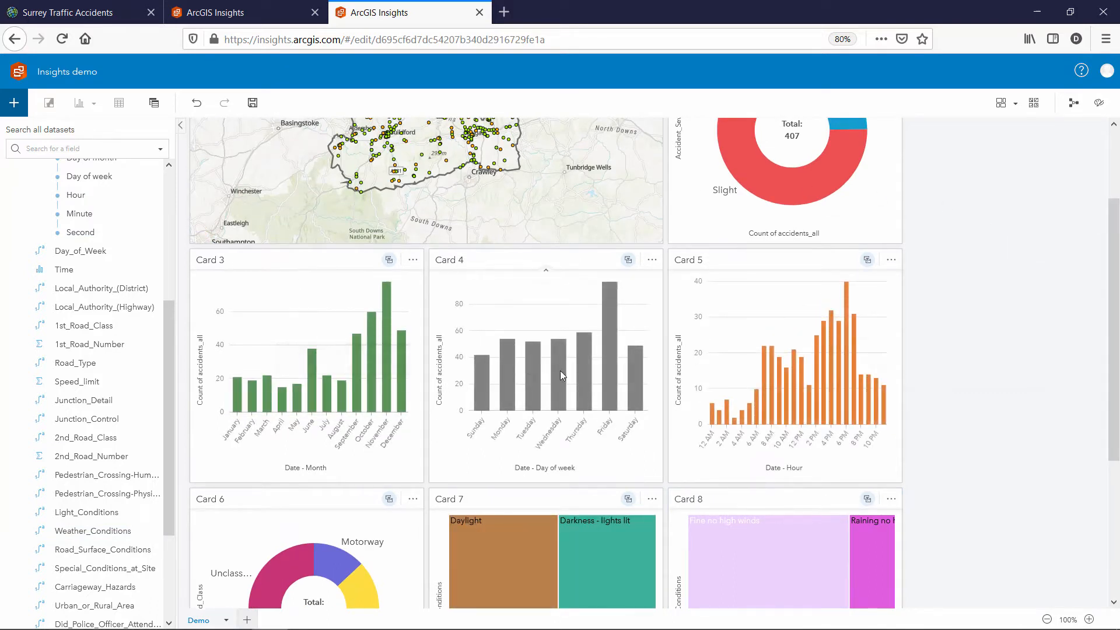
{"action": "mouse_move", "coordinate": [561, 369]}
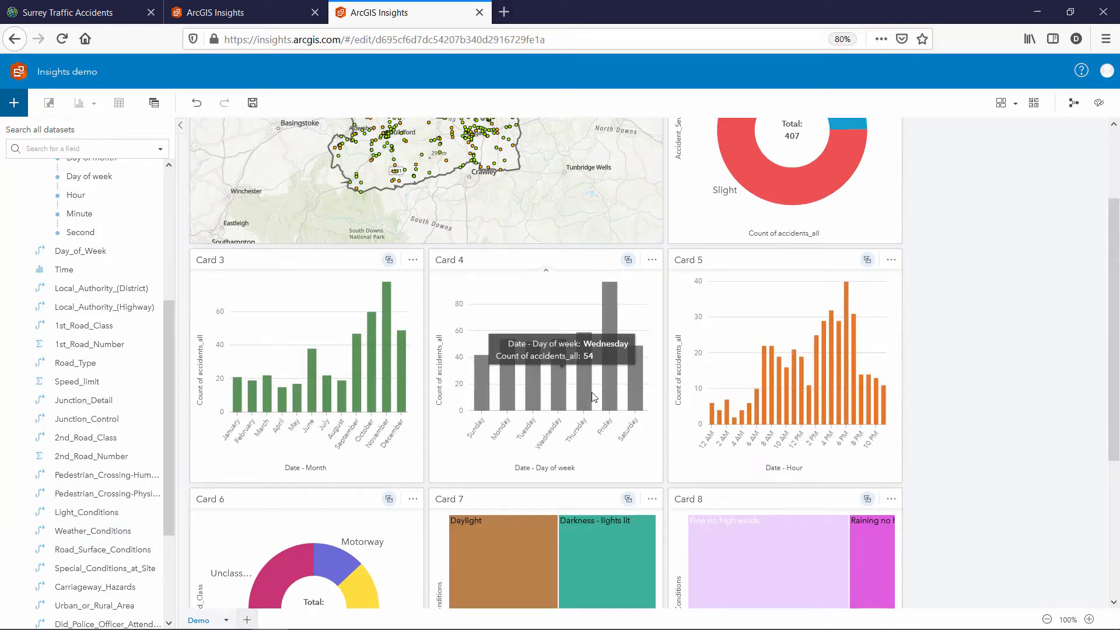
{"action": "left_click", "coordinate": [880, 548]}
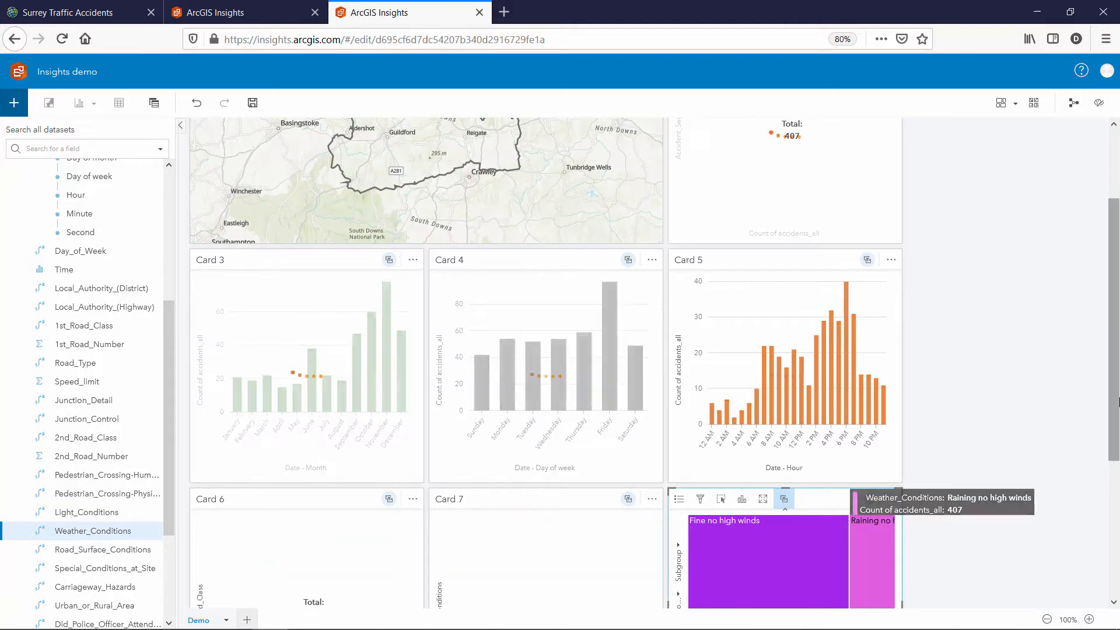
{"action": "left_click_drag", "start_coordinate": [1114, 375], "coordinate": [1112, 290]}
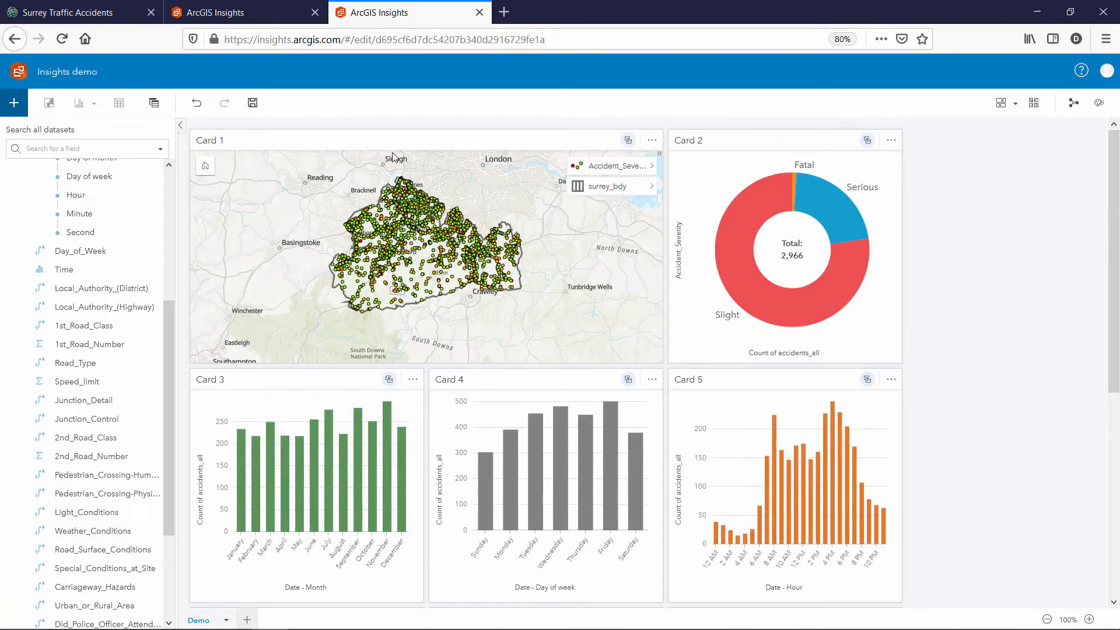
{"action": "left_click", "coordinate": [252, 103]}
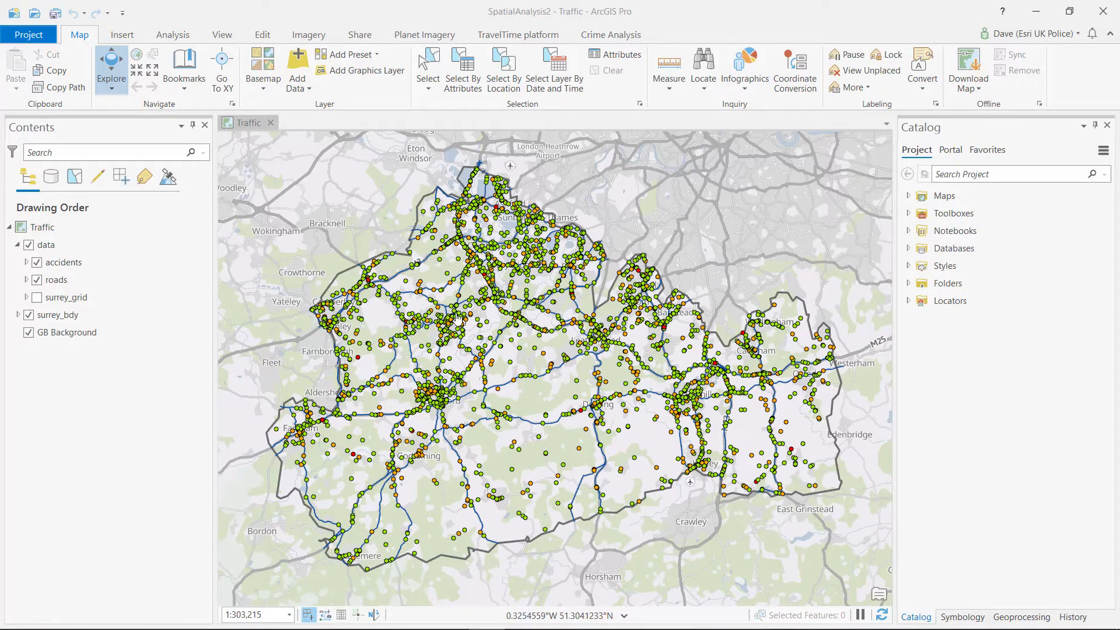
Turn off the roads layer, toggling surrey_grid on and back off, leaving only the accident points
{"action": "left_click", "coordinate": [36, 280]}
{"action": "left_click", "coordinate": [37, 298]}
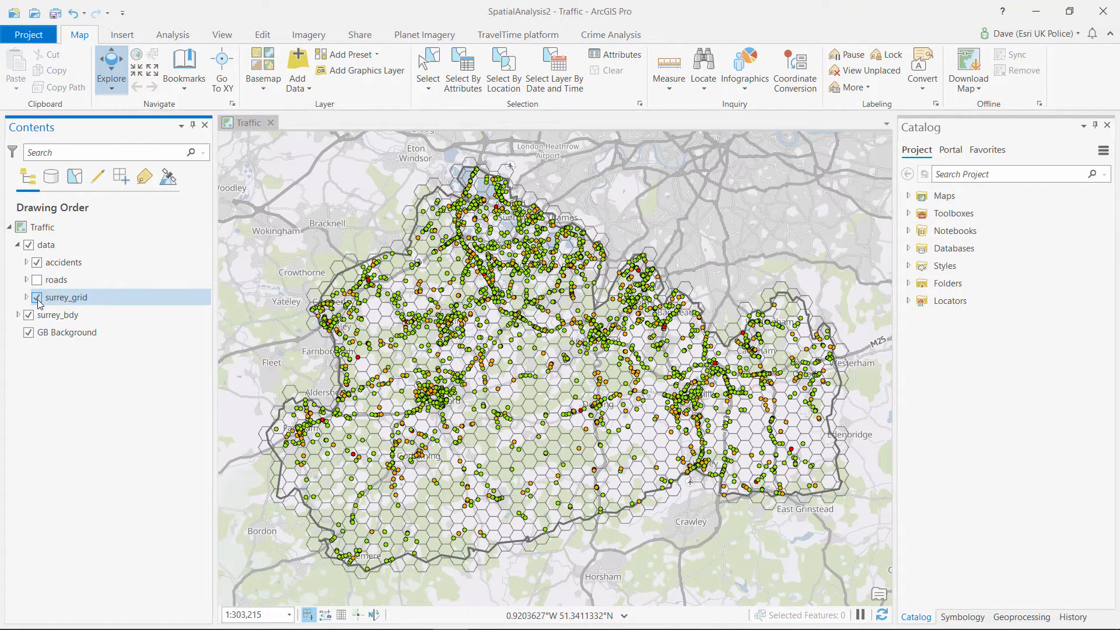
{"action": "left_click", "coordinate": [37, 298]}
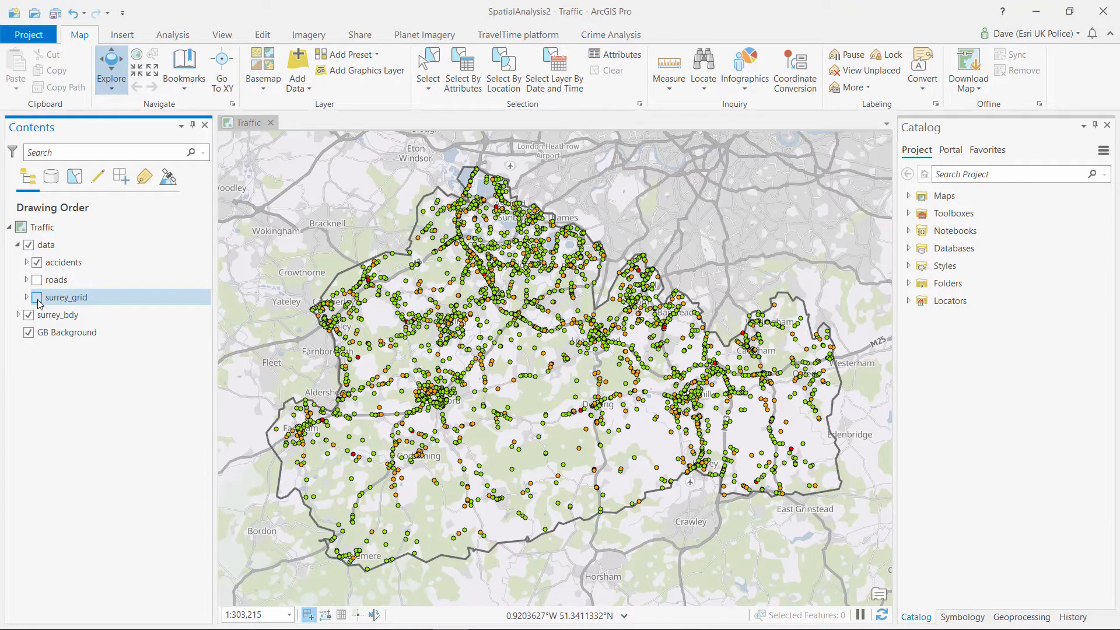
Start a Select By Attributes on accidents with the clause Accident_Severity is equal to 2 - Serious
{"action": "left_click", "coordinate": [467, 73]}
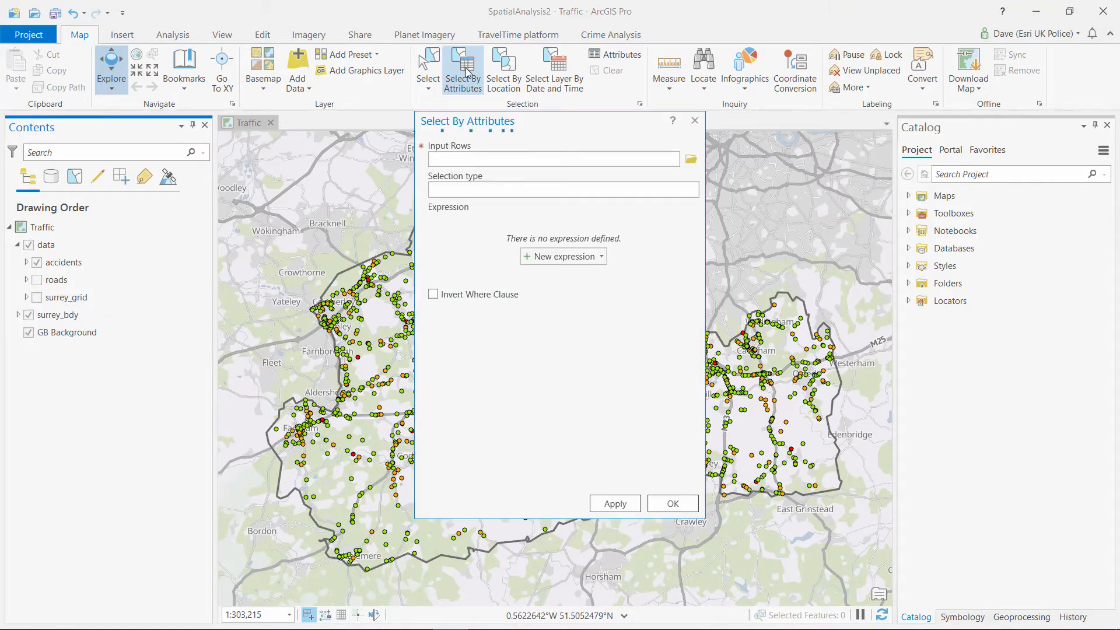
{"action": "left_click", "coordinate": [675, 158]}
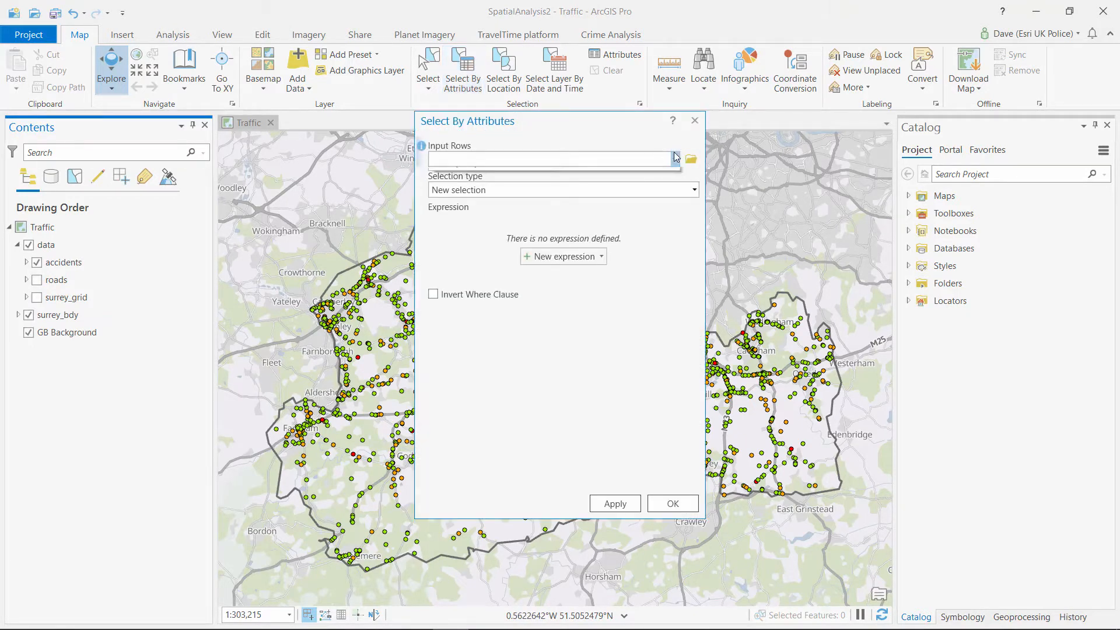
{"action": "left_click", "coordinate": [498, 173]}
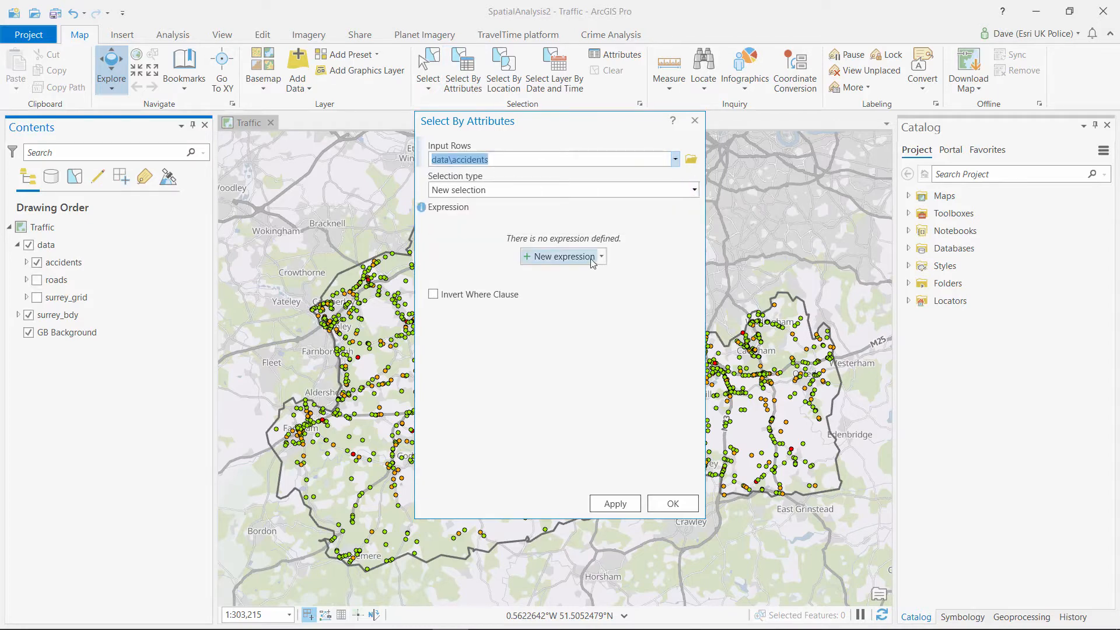
{"action": "left_click", "coordinate": [568, 257]}
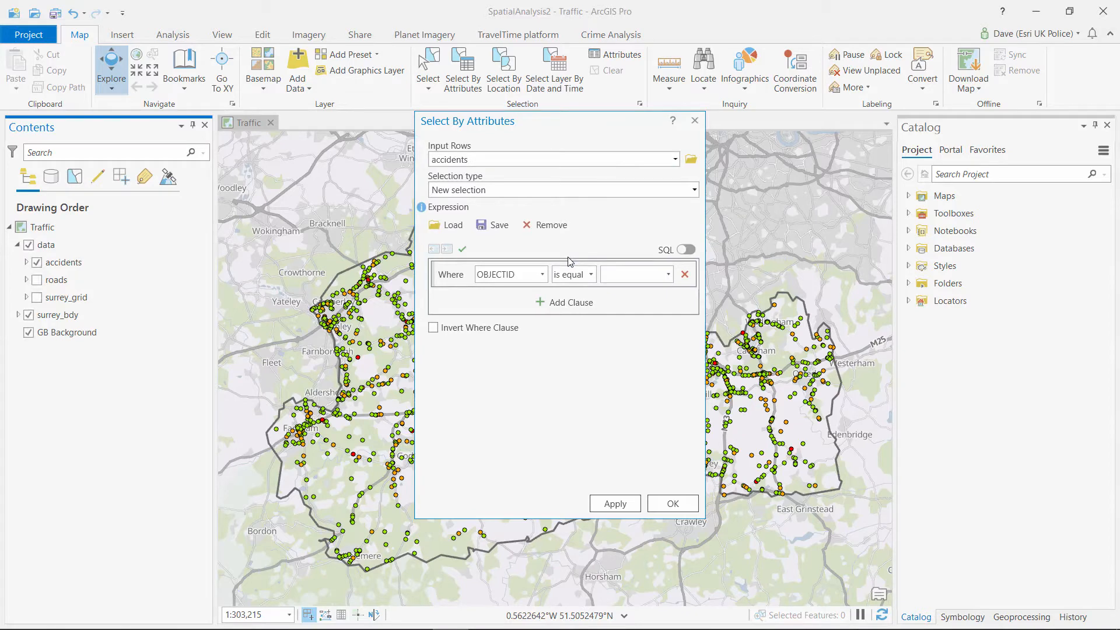
{"action": "left_click", "coordinate": [543, 275]}
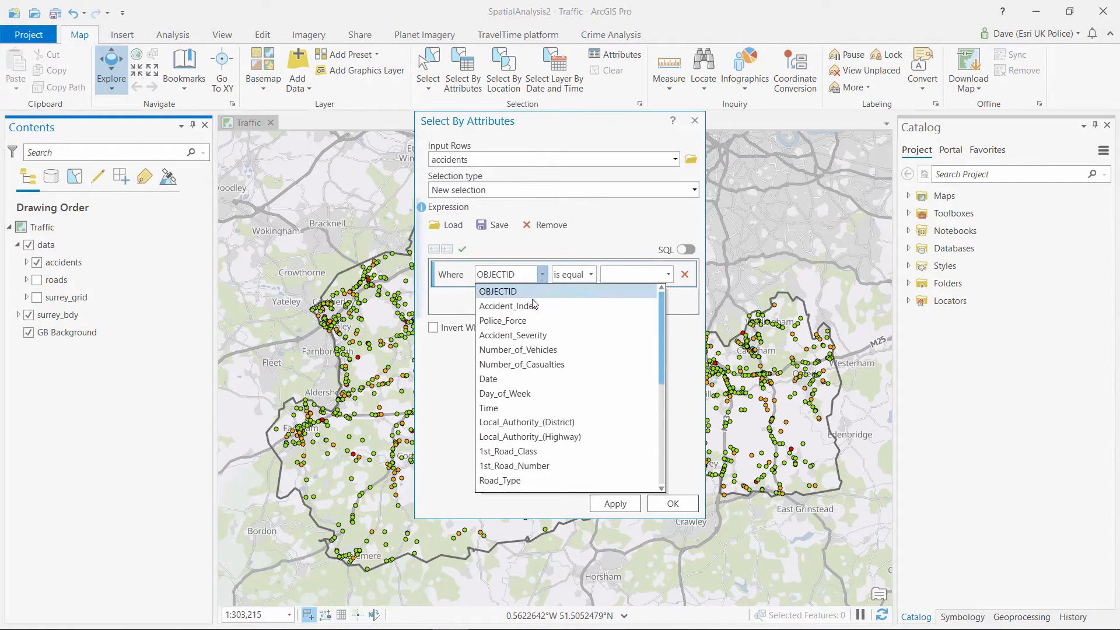
{"action": "left_click", "coordinate": [539, 336]}
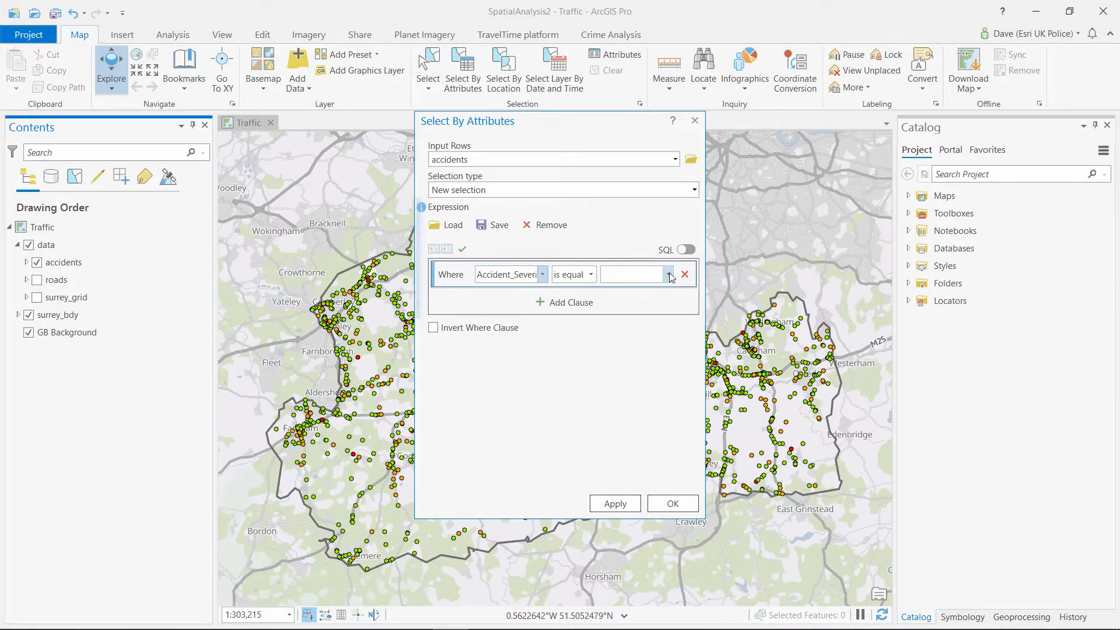
{"action": "left_click", "coordinate": [667, 274]}
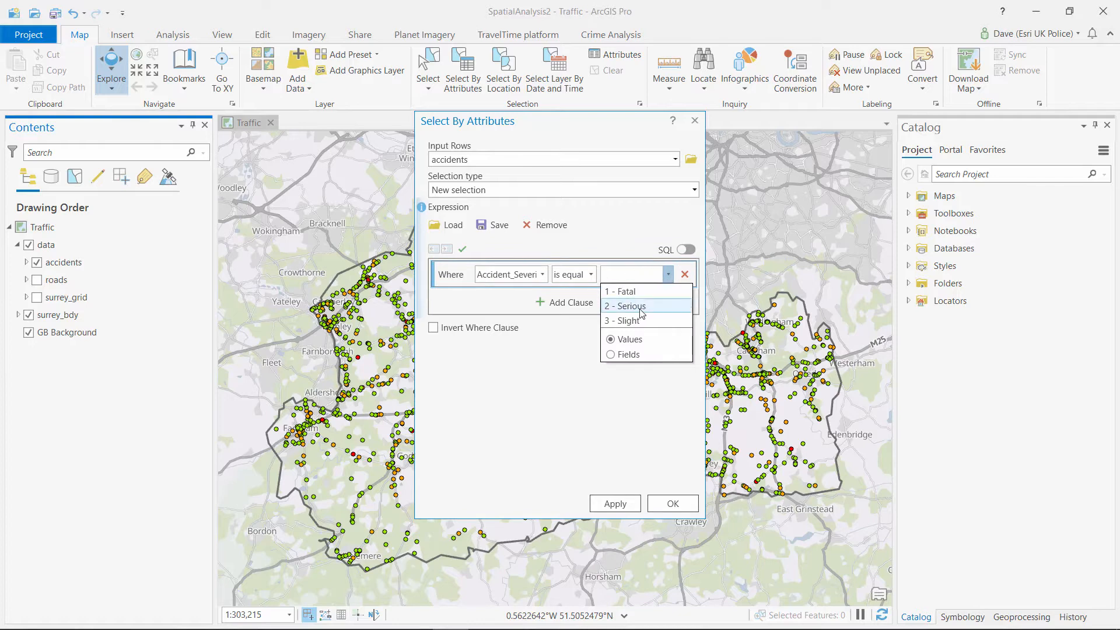
{"action": "left_click", "coordinate": [632, 305]}
Add an Or clause for Accident_Severity 1 - Fatal and run the selection
{"action": "left_click", "coordinate": [560, 303]}
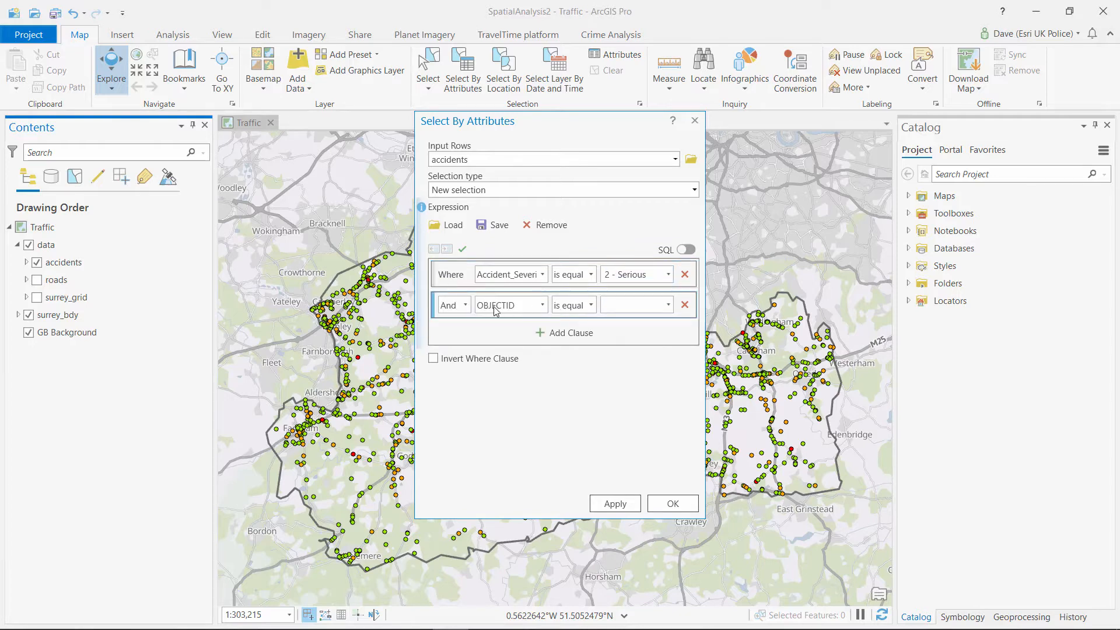
{"action": "left_click", "coordinate": [465, 305]}
{"action": "left_click", "coordinate": [452, 337]}
{"action": "left_click", "coordinate": [522, 306]}
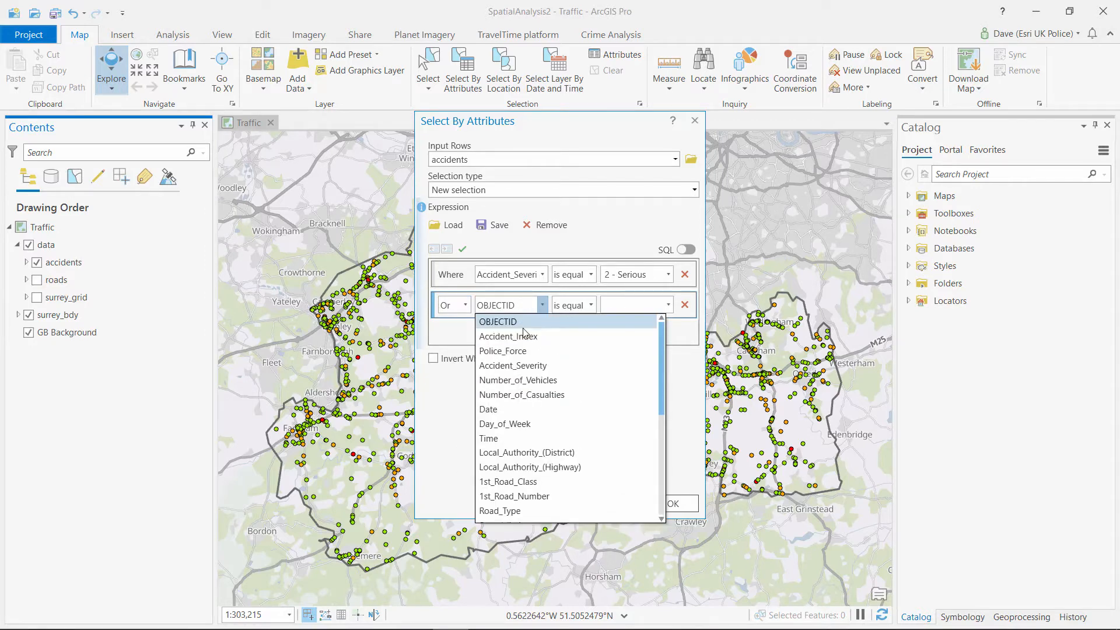
{"action": "left_click", "coordinate": [541, 366]}
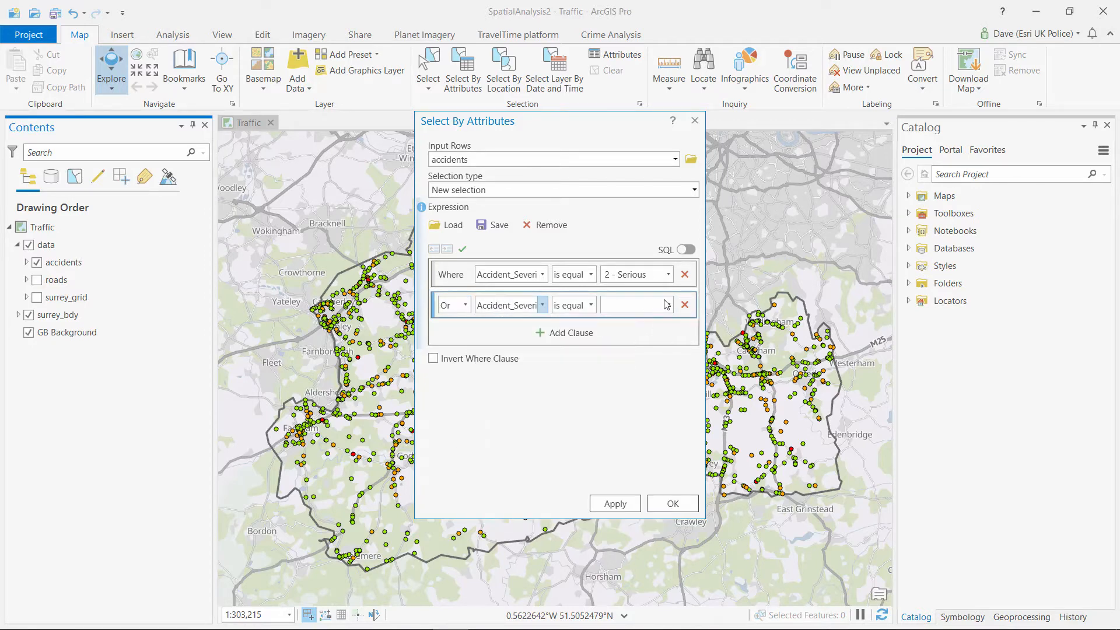
{"action": "left_click", "coordinate": [667, 305]}
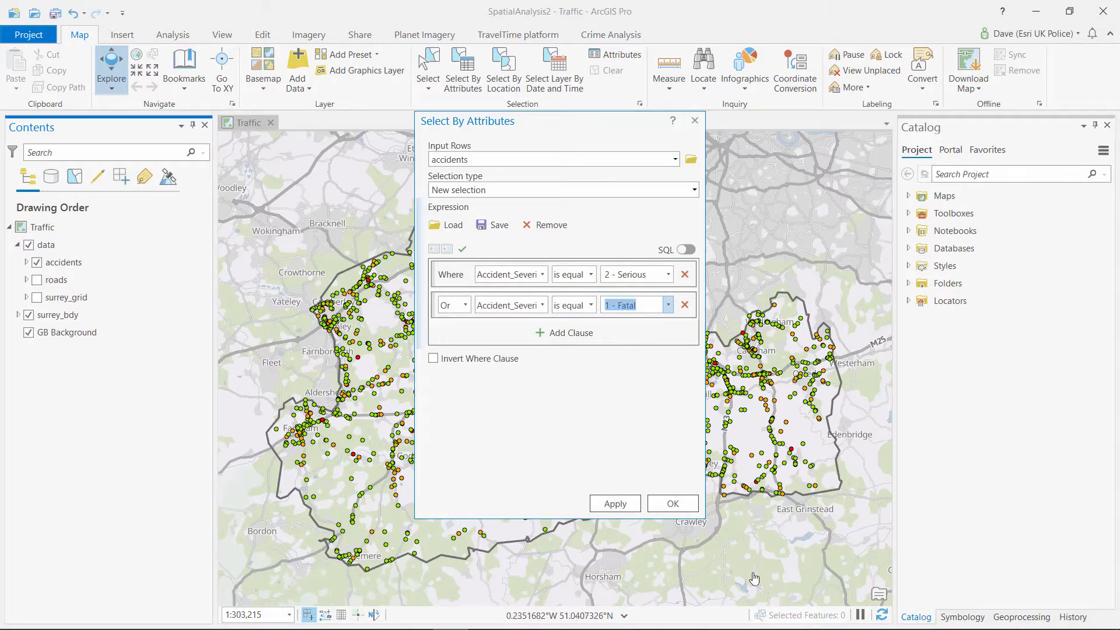
{"action": "left_click", "coordinate": [678, 503]}
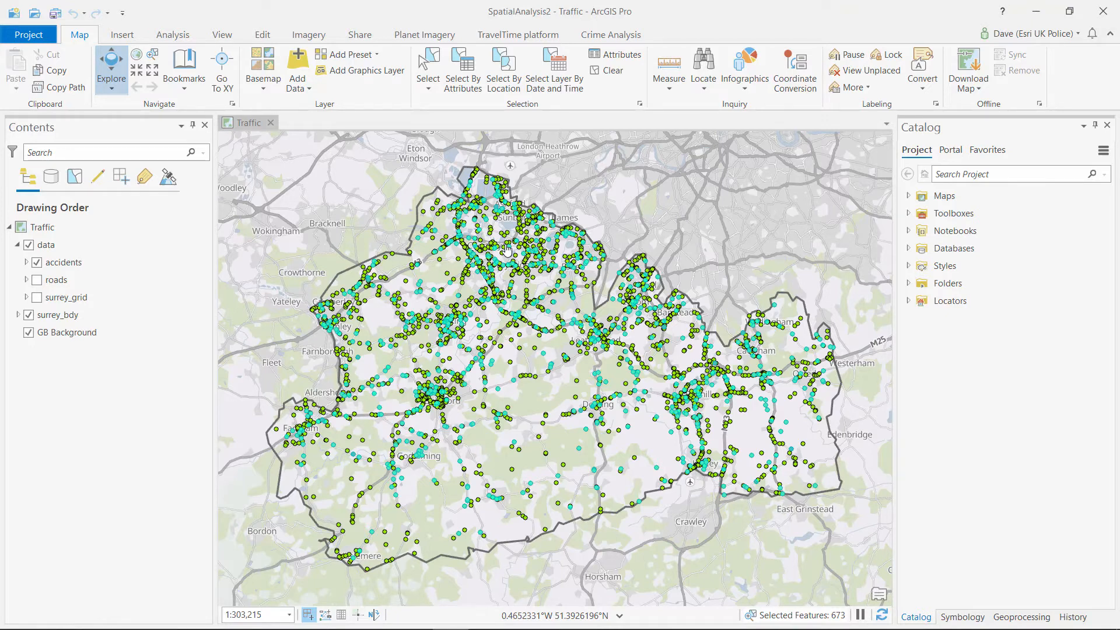
Find the Spatial Join tool through the Geoprocessing pane search
{"action": "left_click", "coordinate": [176, 37]}
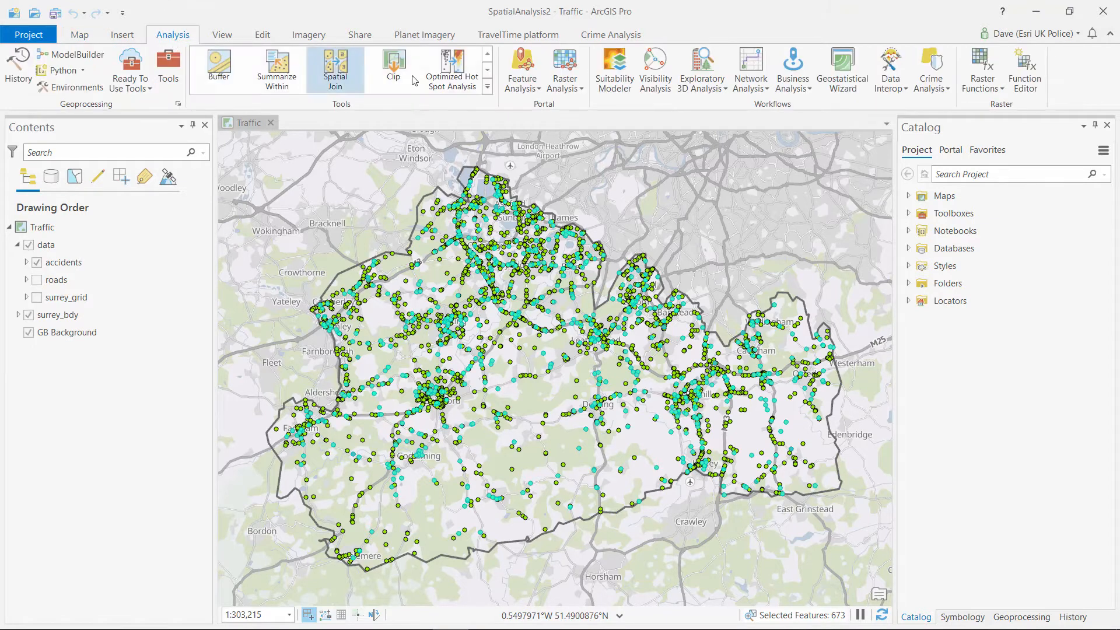
{"action": "left_click", "coordinate": [1023, 618]}
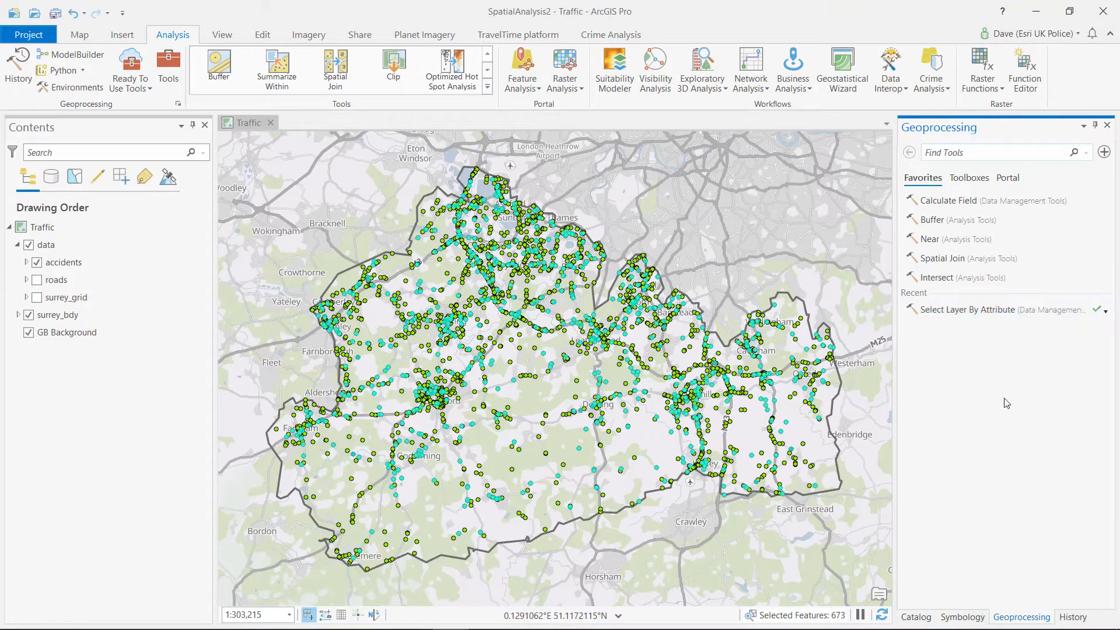
{"action": "left_click", "coordinate": [960, 151]}
{"action": "type", "text": "join"}
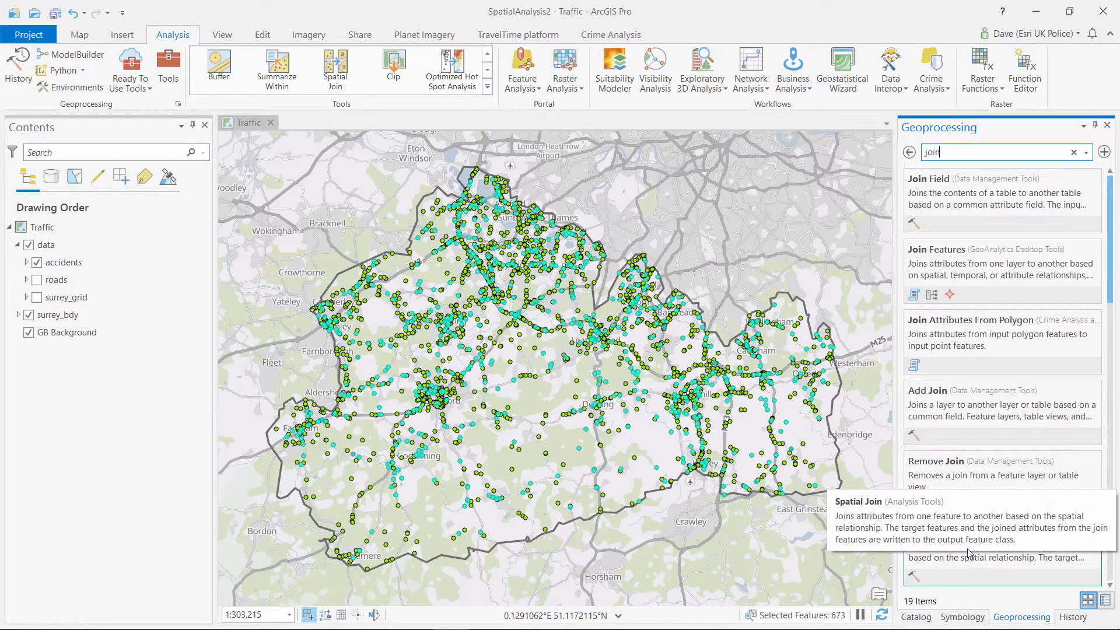
{"action": "left_click", "coordinate": [938, 537]}
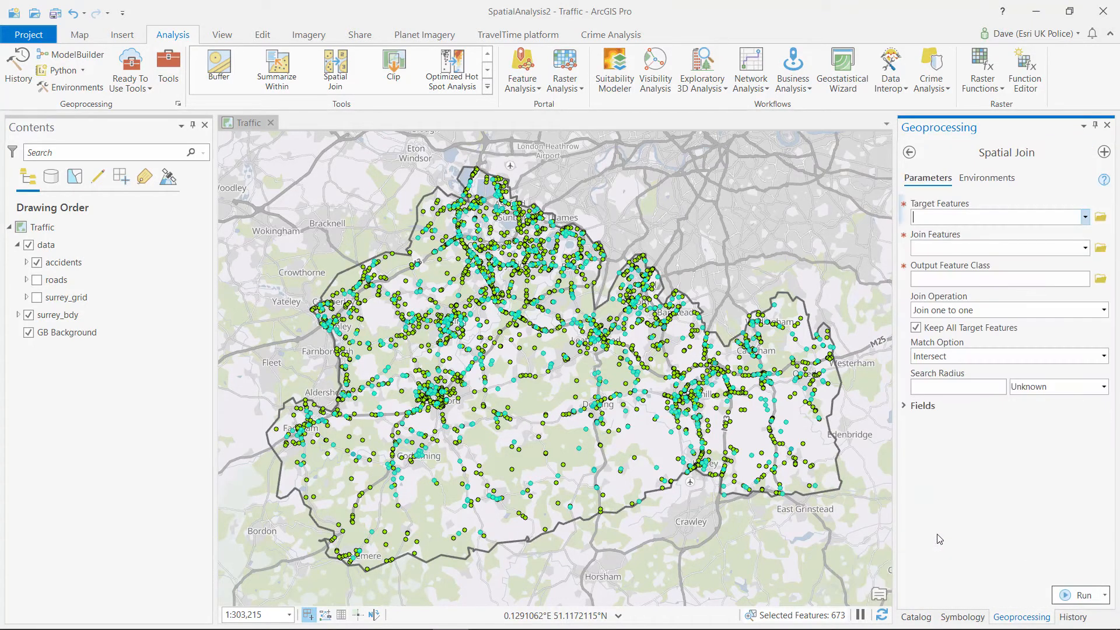
Run Spatial Join with surrey_grid as target and accidents as join features
{"action": "left_click", "coordinate": [1085, 217]}
{"action": "left_click", "coordinate": [975, 266]}
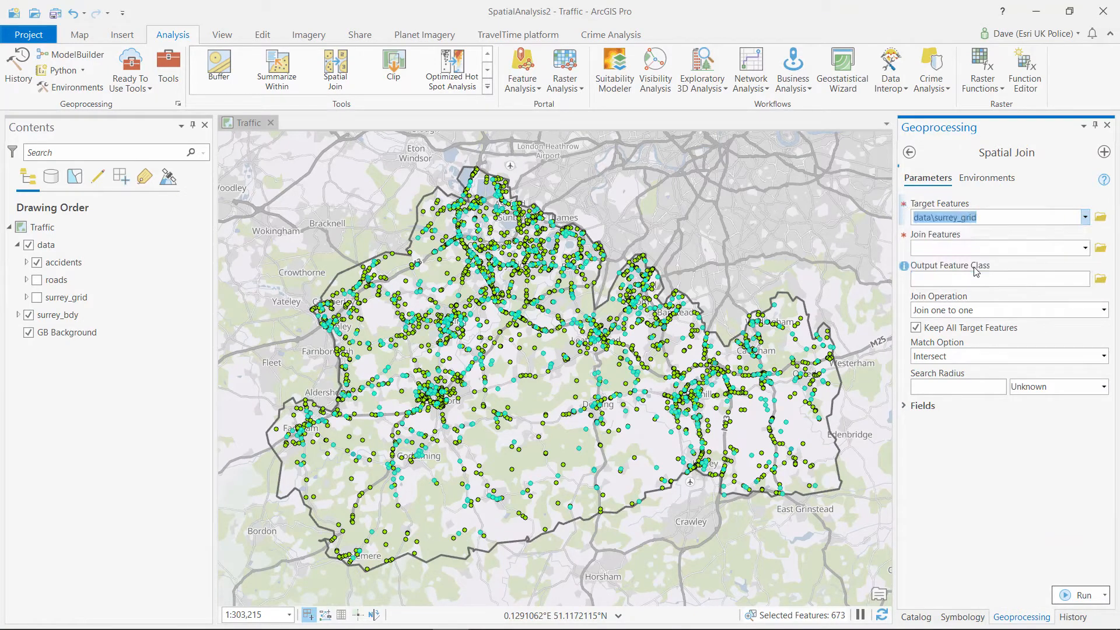
{"action": "left_click", "coordinate": [1084, 249]}
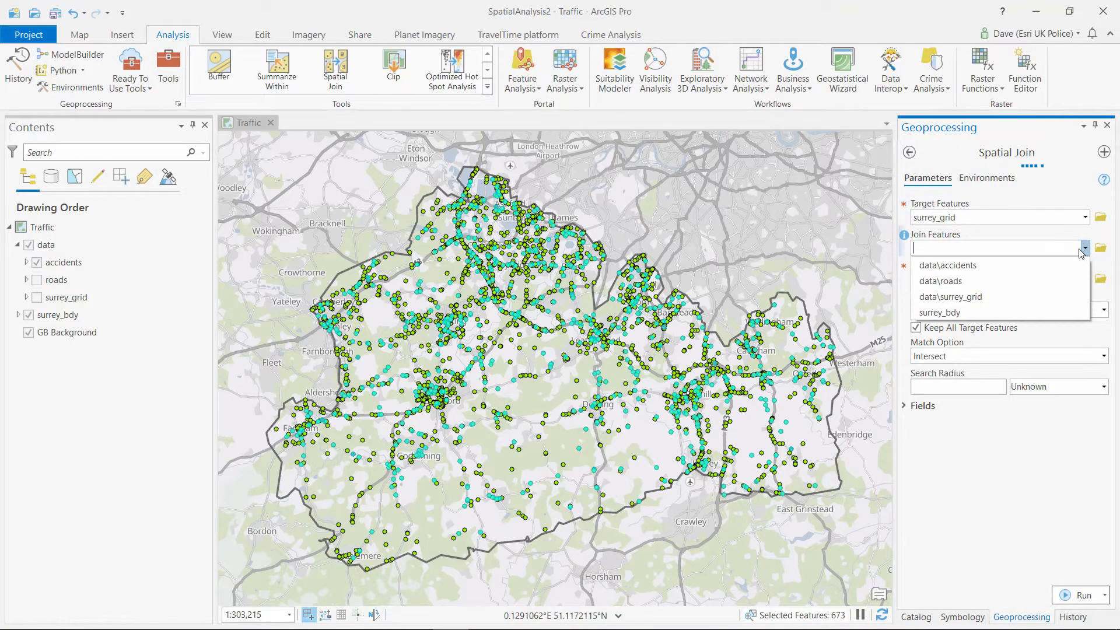
{"action": "left_click", "coordinate": [965, 265]}
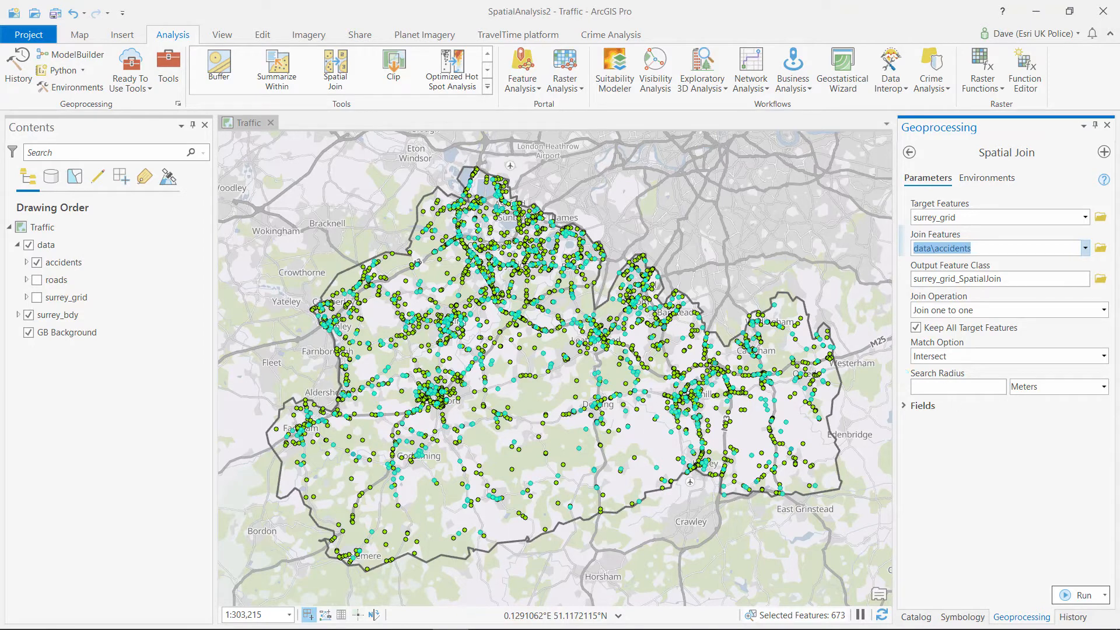
{"action": "left_click", "coordinate": [1077, 595]}
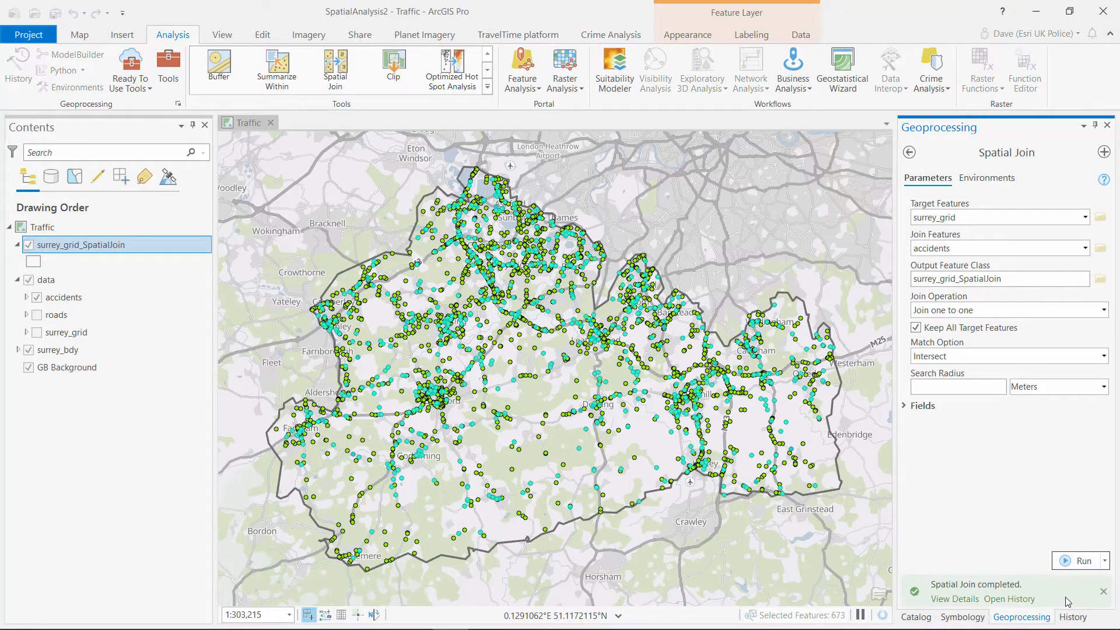
{"action": "mouse_move", "coordinate": [1066, 601]}
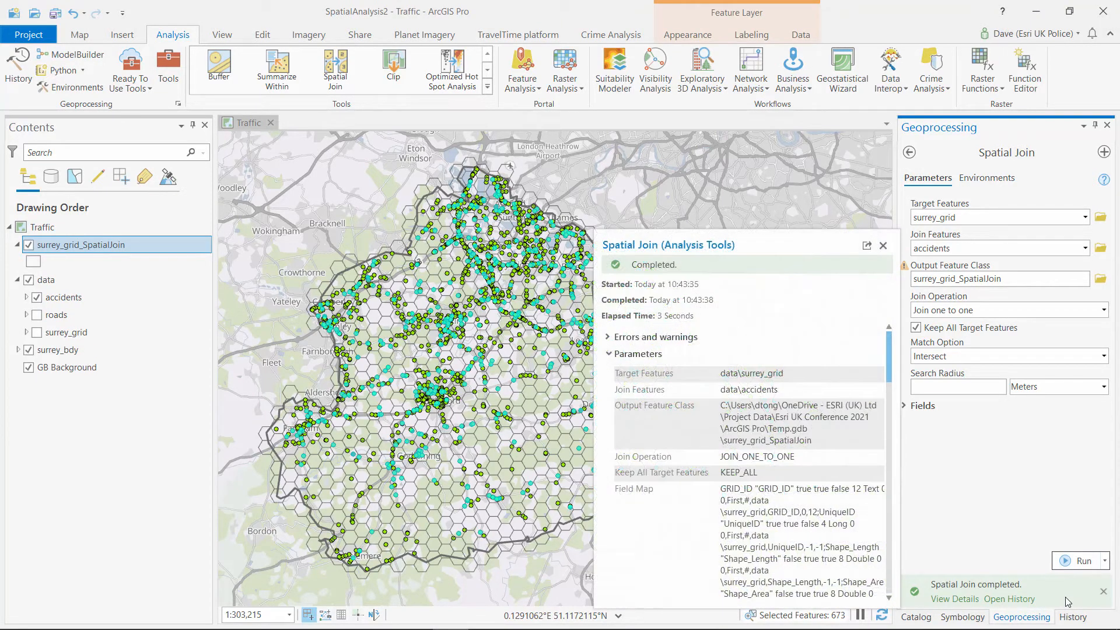
Hide the original data group and give surrey_grid_SpatialJoin Graduated Colors on Join_Count with the Oranges ramp
{"action": "left_click", "coordinate": [28, 280]}
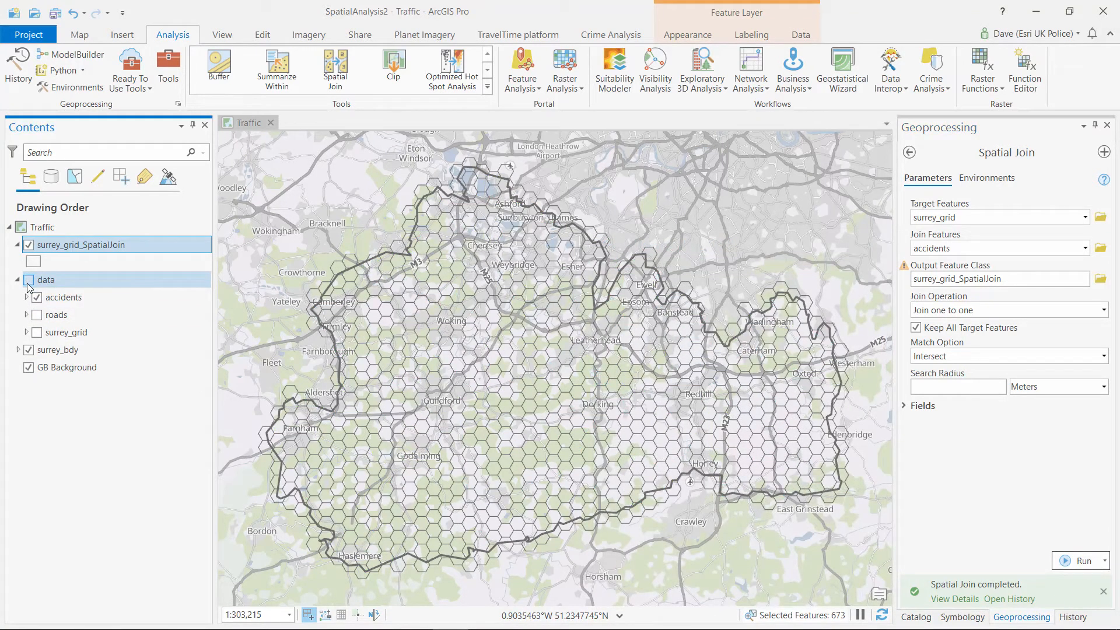
{"action": "left_click", "coordinate": [971, 617]}
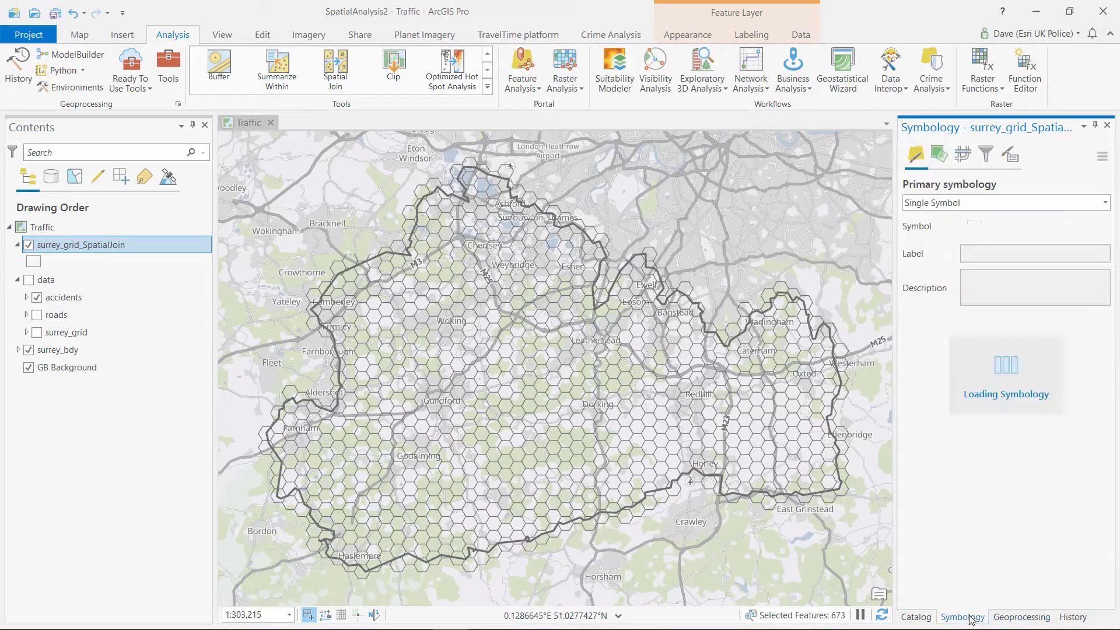
{"action": "left_click", "coordinate": [956, 204]}
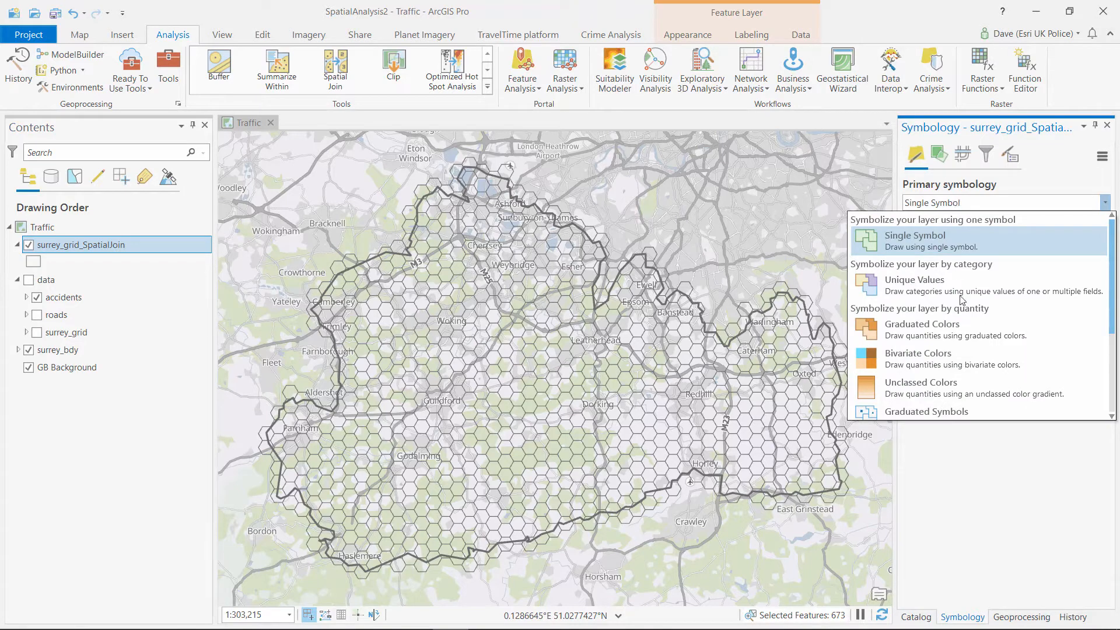
{"action": "left_click", "coordinate": [950, 330]}
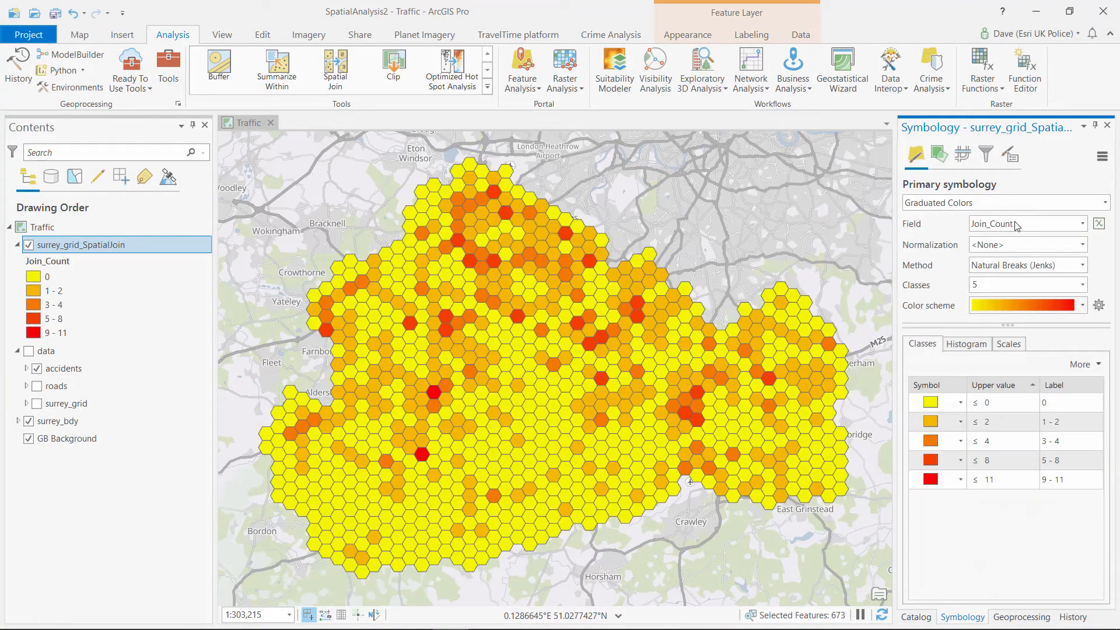
{"action": "left_click", "coordinate": [1082, 306]}
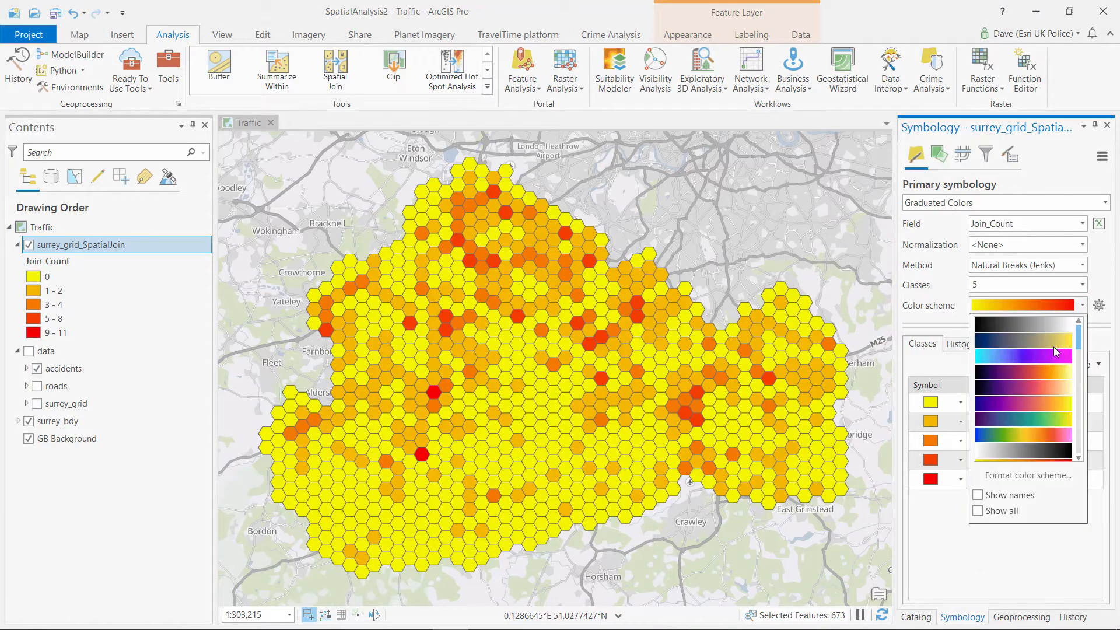
{"action": "scroll", "coordinate": [1054, 353], "scroll_direction": "down", "scroll_amount": 4}
{"action": "scroll", "coordinate": [1053, 353], "scroll_direction": "down", "scroll_amount": 3}
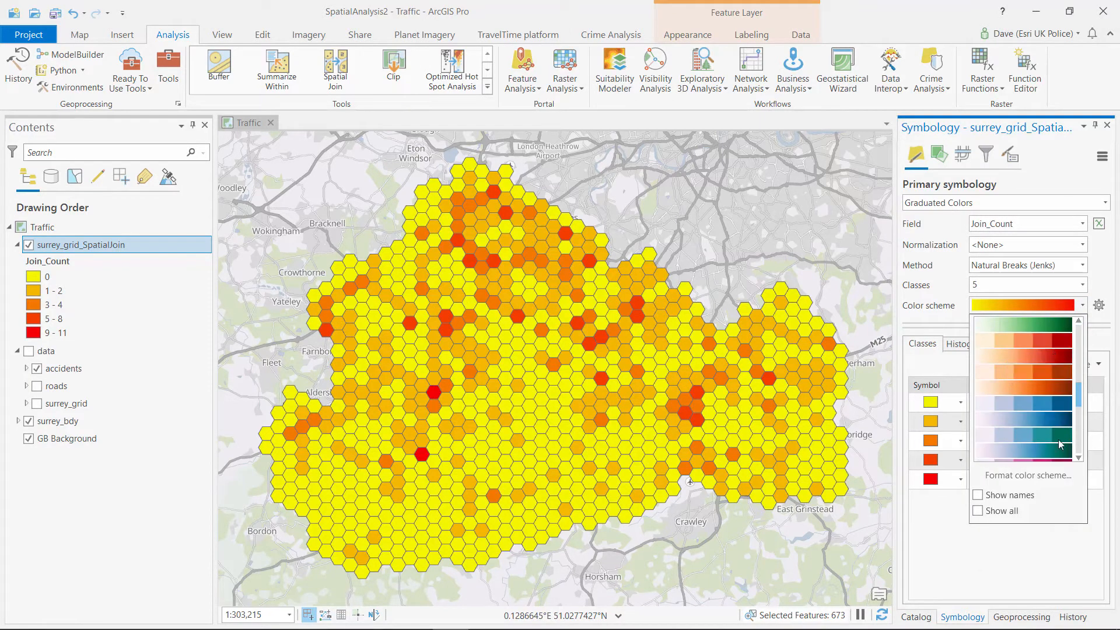
{"action": "left_click", "coordinate": [1049, 373]}
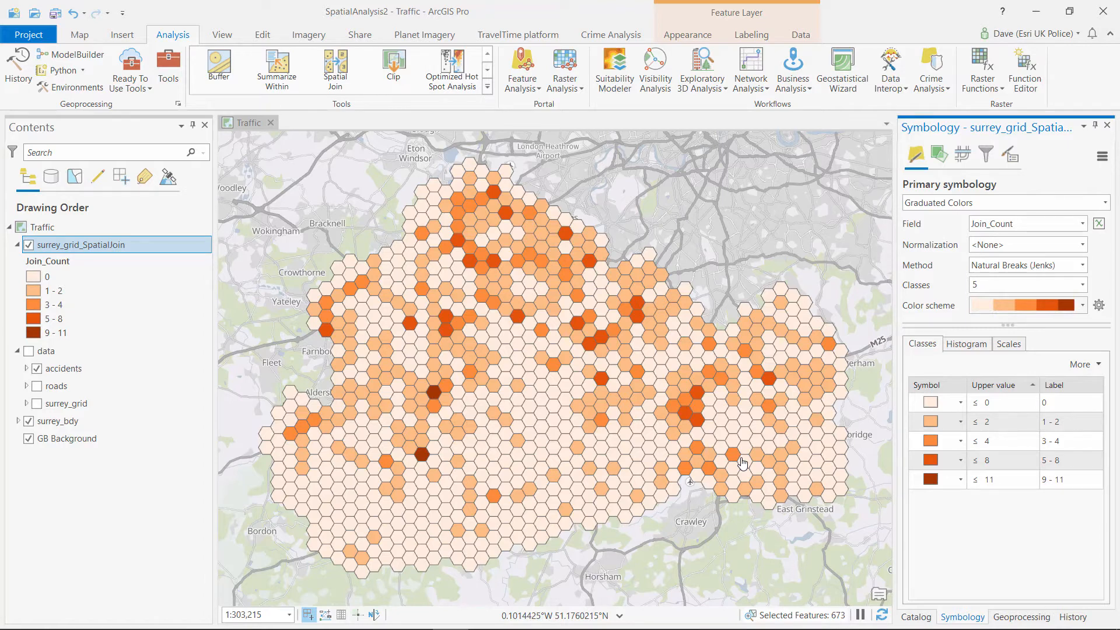
Hide the hex grid layer and set Spatial Join's target features to roads
{"action": "left_click", "coordinate": [29, 244]}
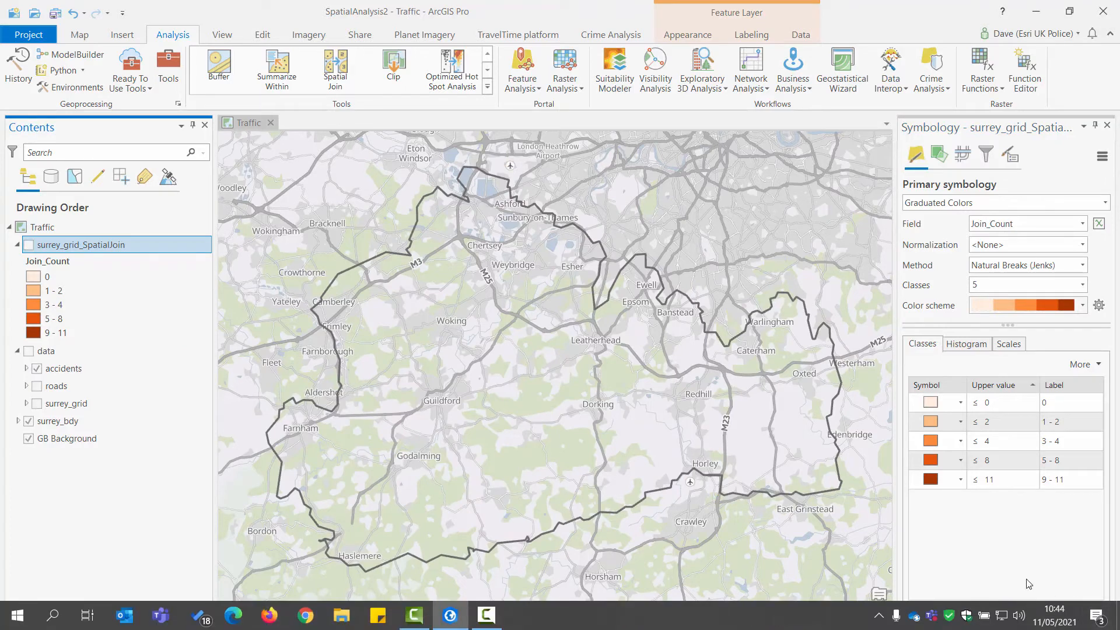
{"action": "left_click", "coordinate": [1022, 617]}
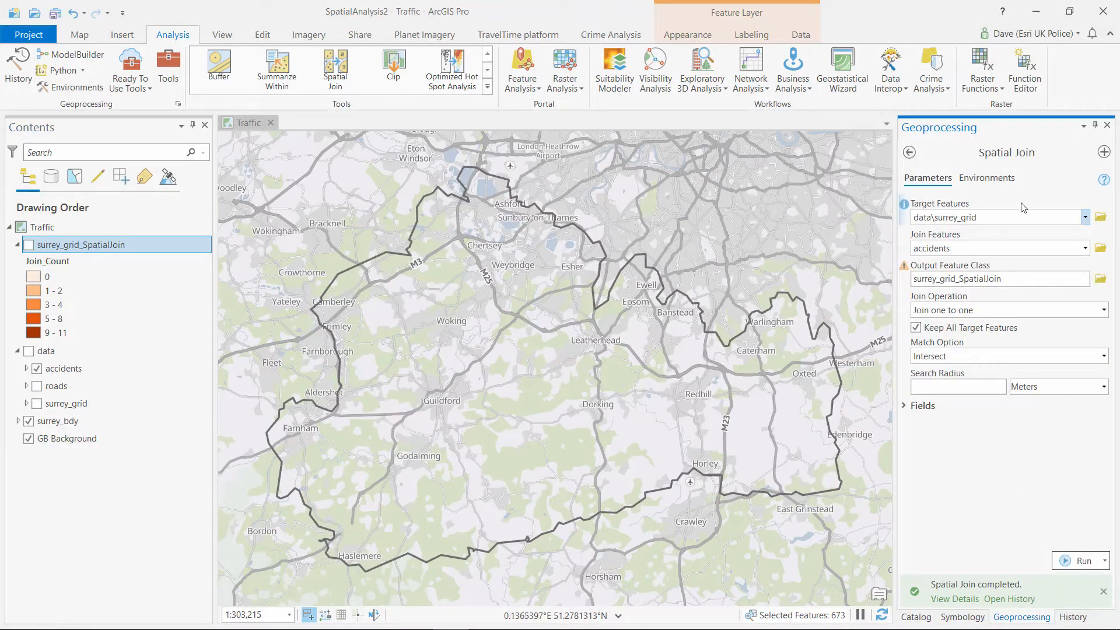
{"action": "left_click", "coordinate": [1086, 219]}
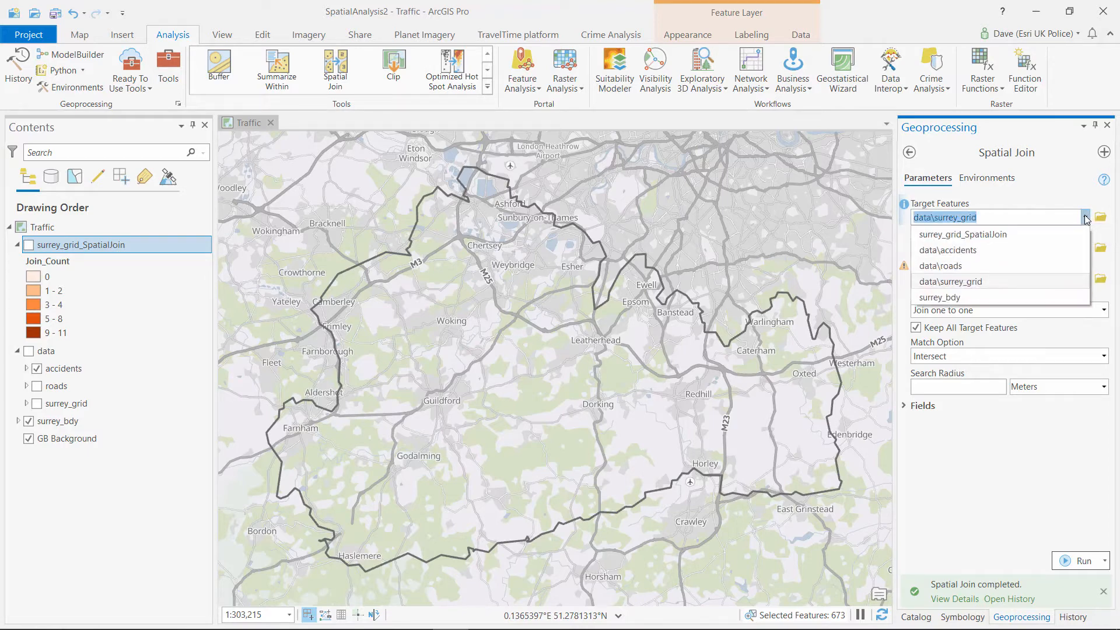
{"action": "left_click", "coordinate": [970, 266]}
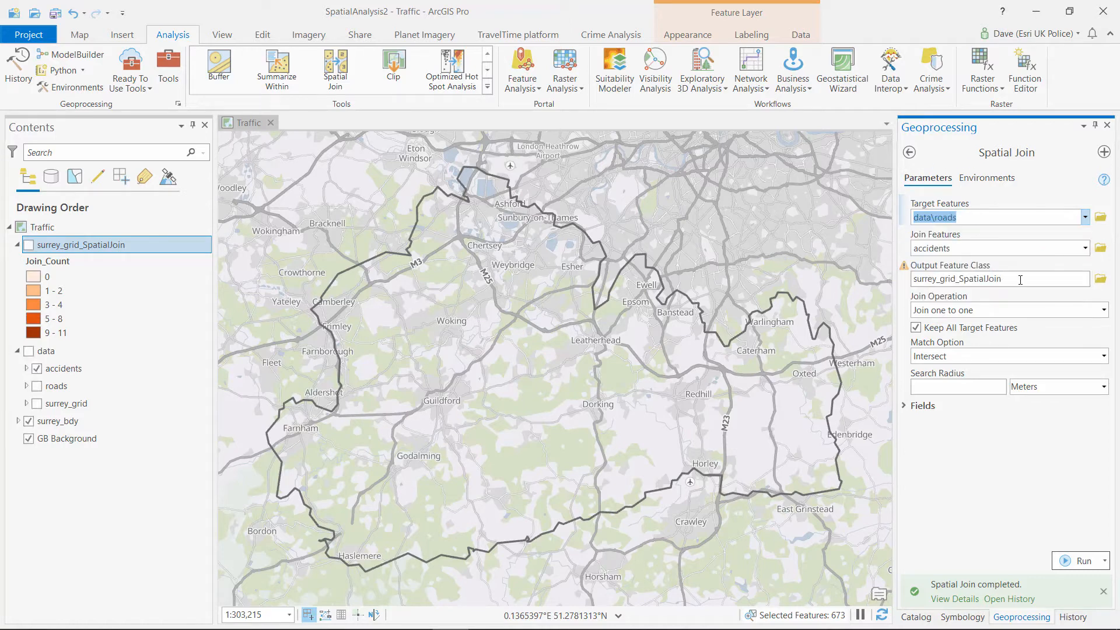
Name the output surrey_roads_SpatialJoin, use a 20 Meters search radius, and run the join
{"action": "left_click", "coordinate": [972, 282]}
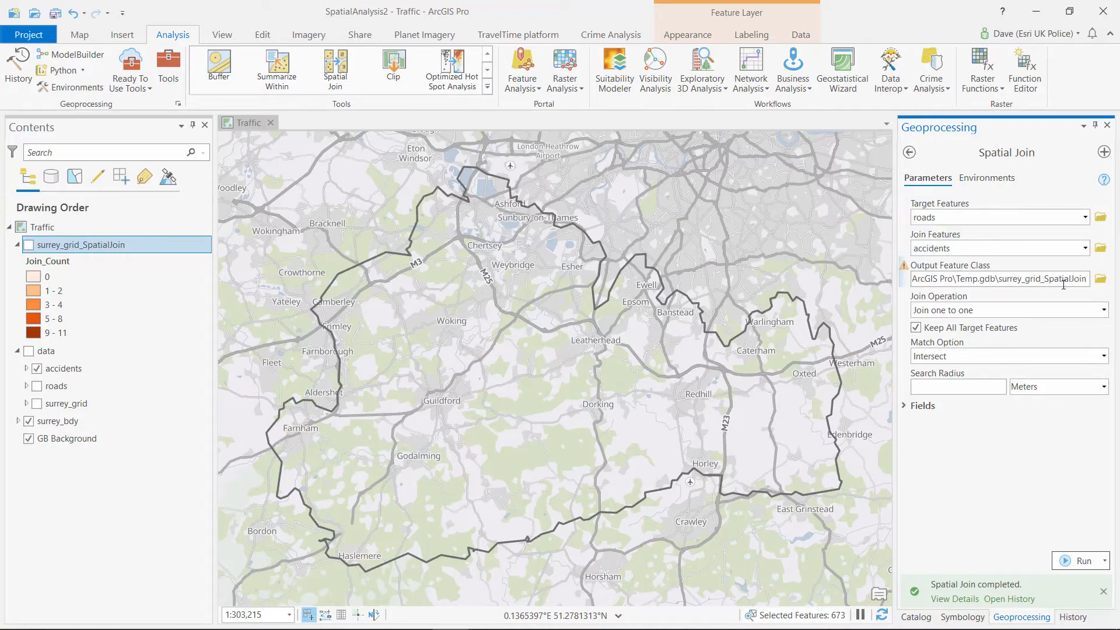
{"action": "key", "text": "BackSpace"}
{"action": "key", "text": "BackSpace"}
{"action": "key", "text": "BackSpace"}
{"action": "key", "text": "BackSpace"}
{"action": "type", "text": "roas"}
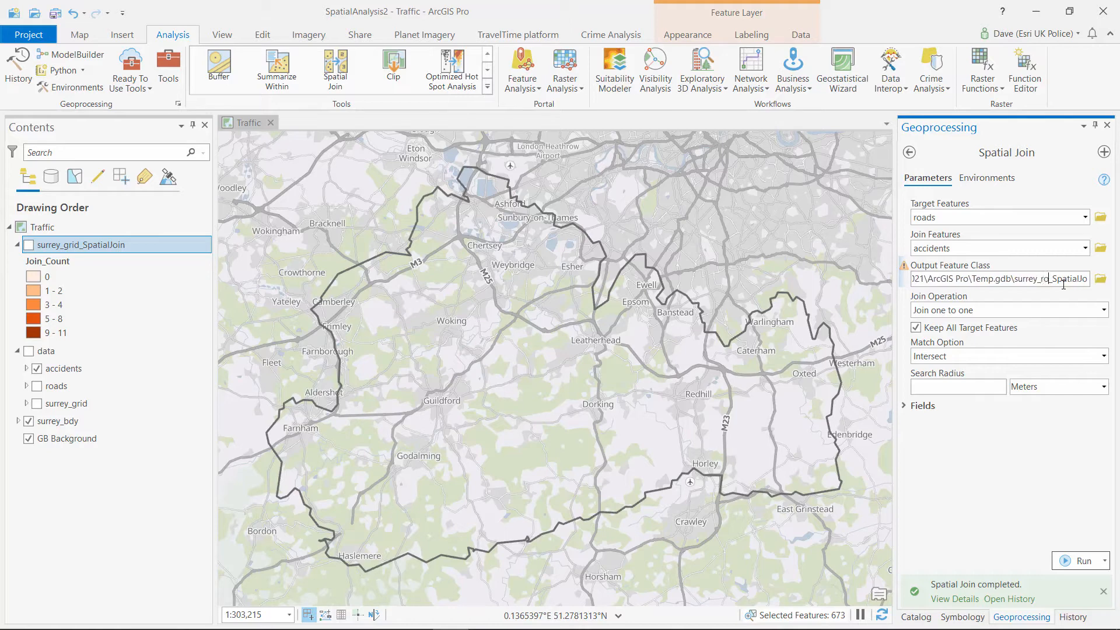
{"action": "key", "text": "BackSpace"}
{"action": "type", "text": "ds"}
{"action": "left_click", "coordinate": [982, 385]}
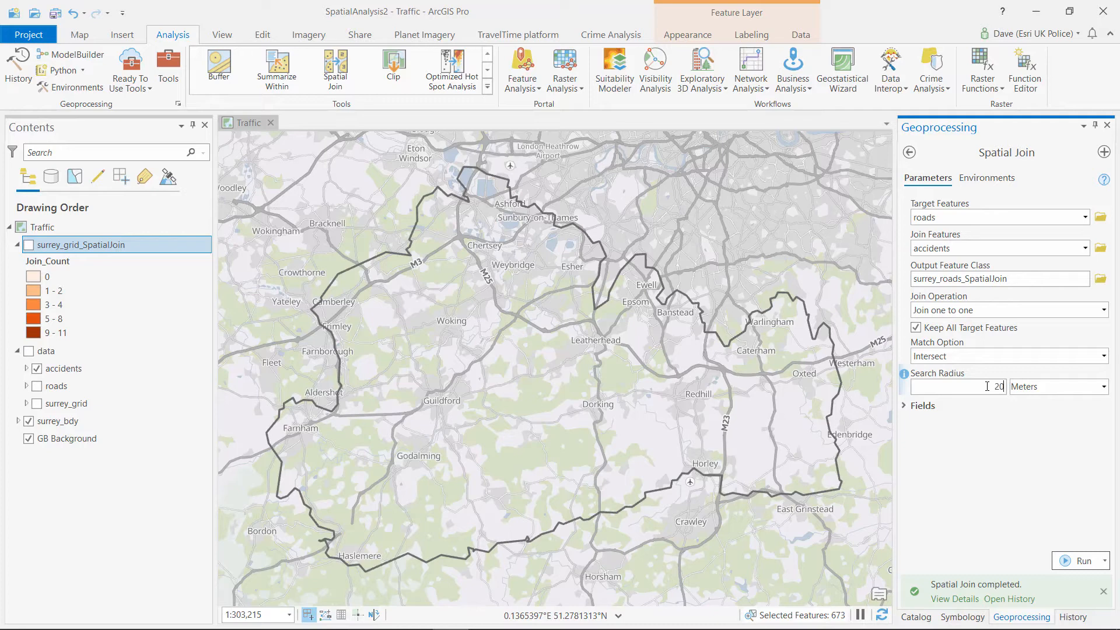
{"action": "left_click", "coordinate": [1065, 562]}
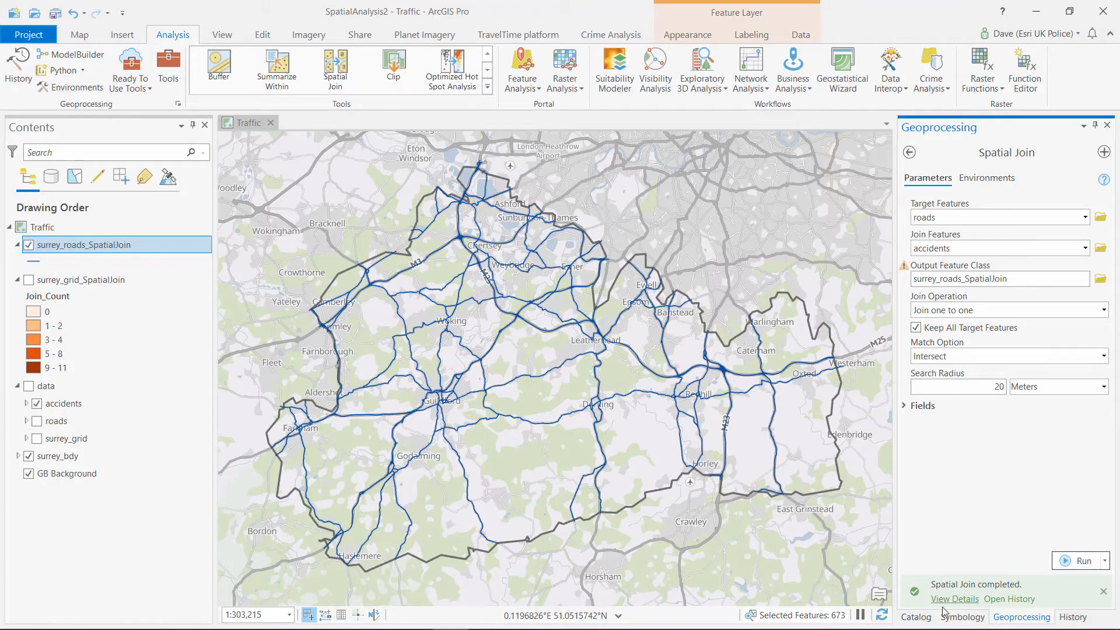
Symbolize surrey_roads_SpatialJoin with Graduated Colors on Join_Count
{"action": "left_click", "coordinate": [962, 617]}
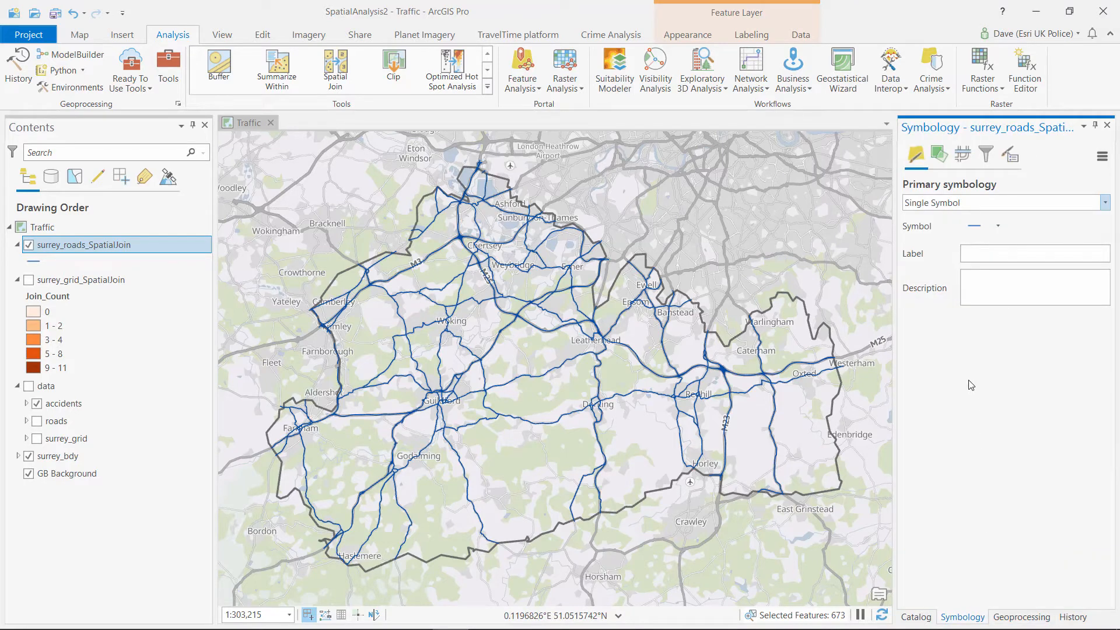
{"action": "left_click", "coordinate": [1104, 202]}
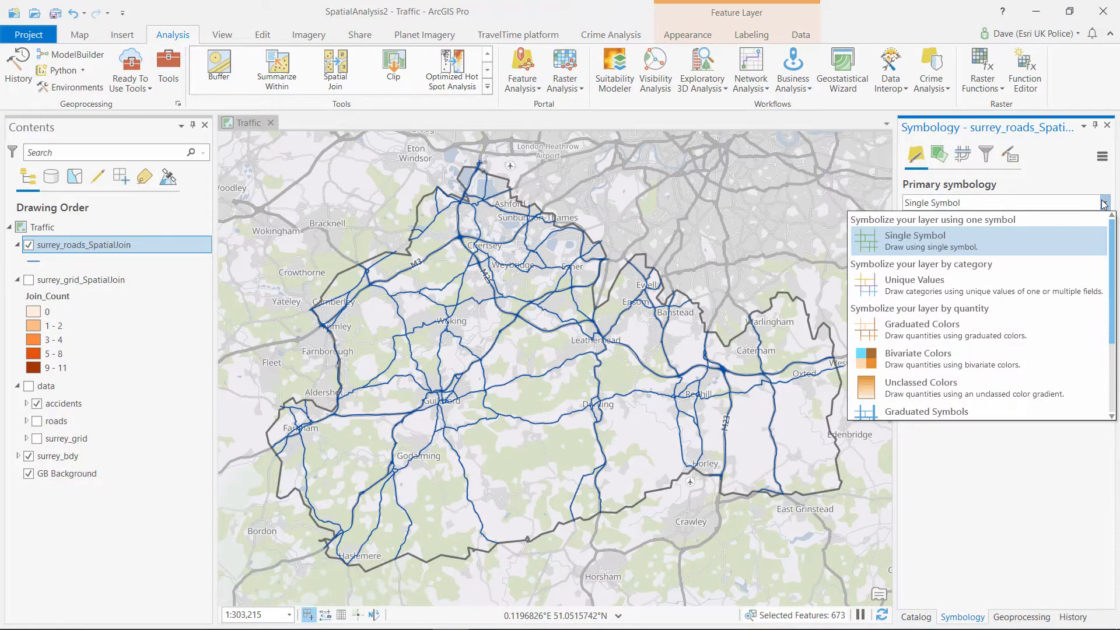
{"action": "left_click", "coordinate": [949, 331]}
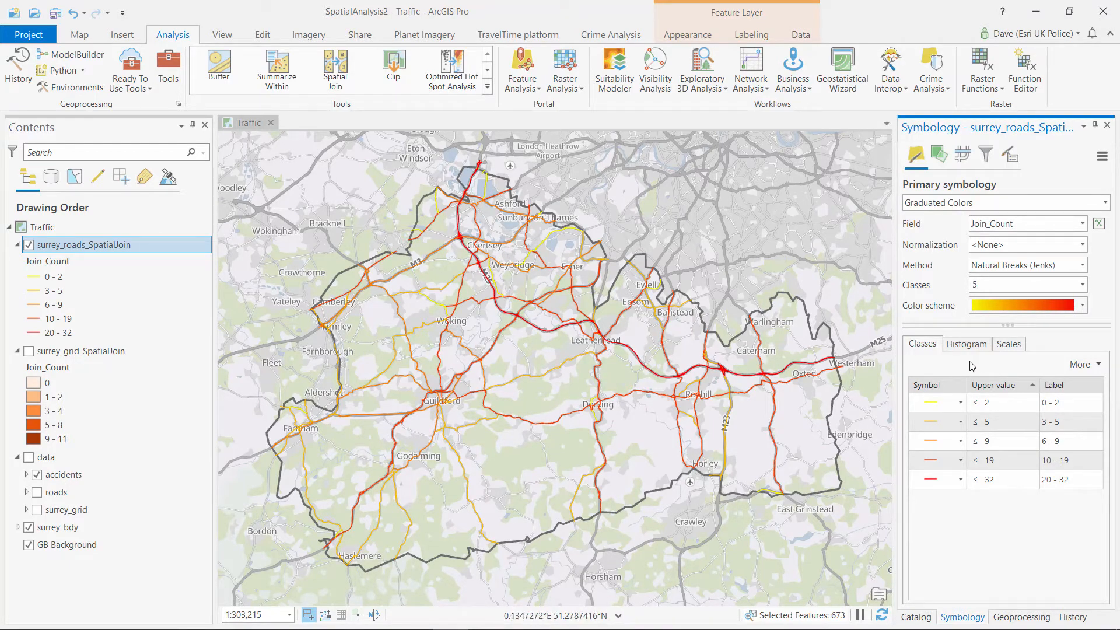
Format all class symbols to a 3 pt line width and apply
{"action": "left_click", "coordinate": [1099, 365]}
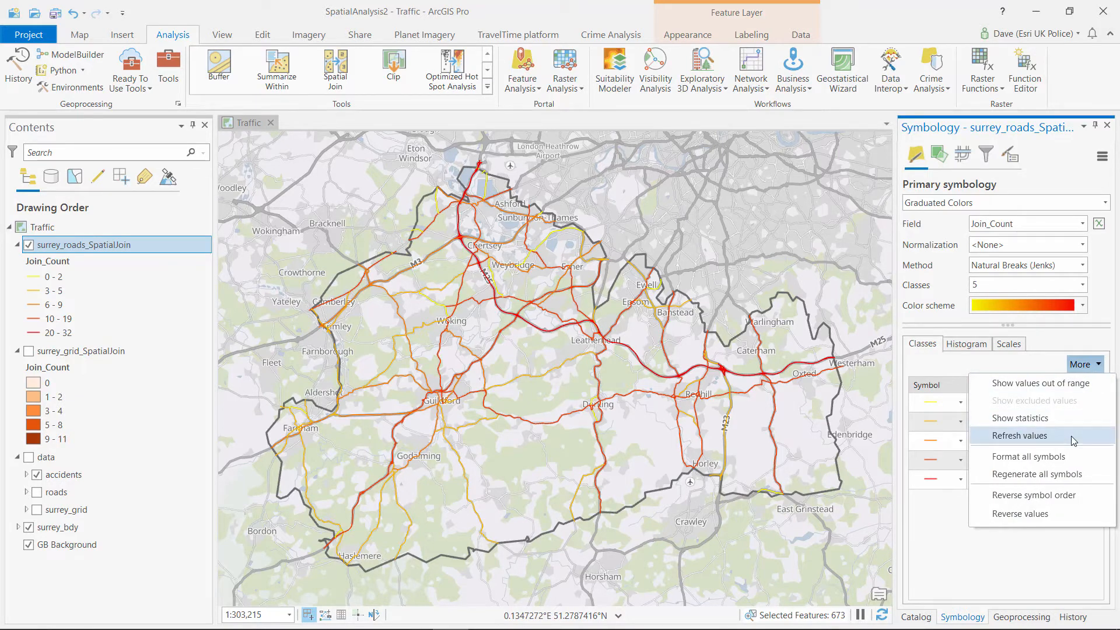
{"action": "left_click", "coordinate": [1055, 458]}
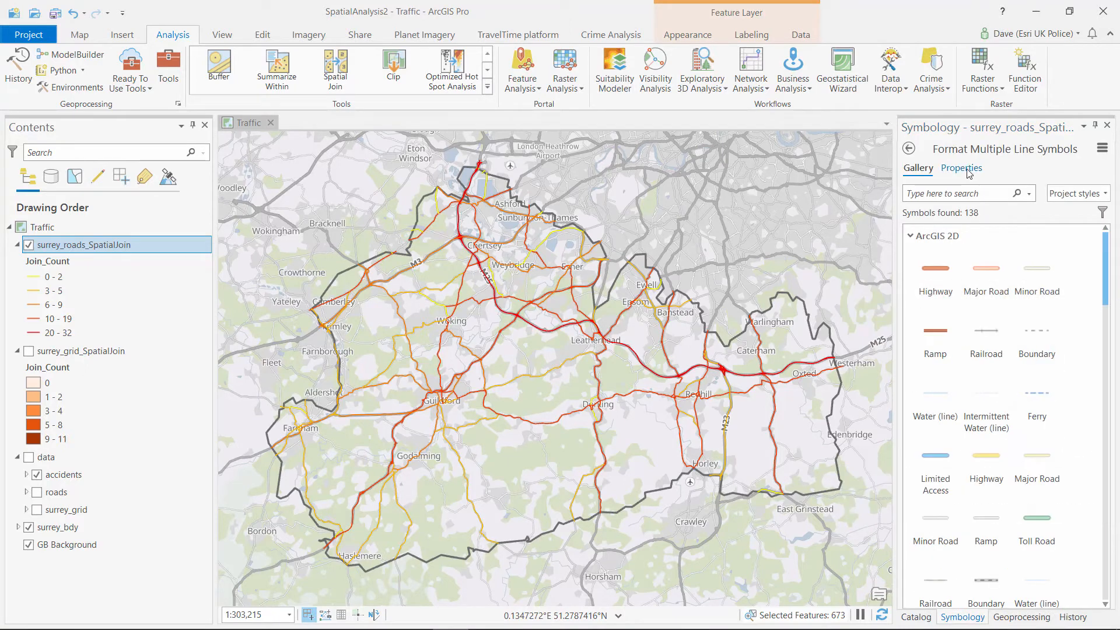
{"action": "left_click", "coordinate": [966, 170]}
{"action": "left_click", "coordinate": [1103, 258]}
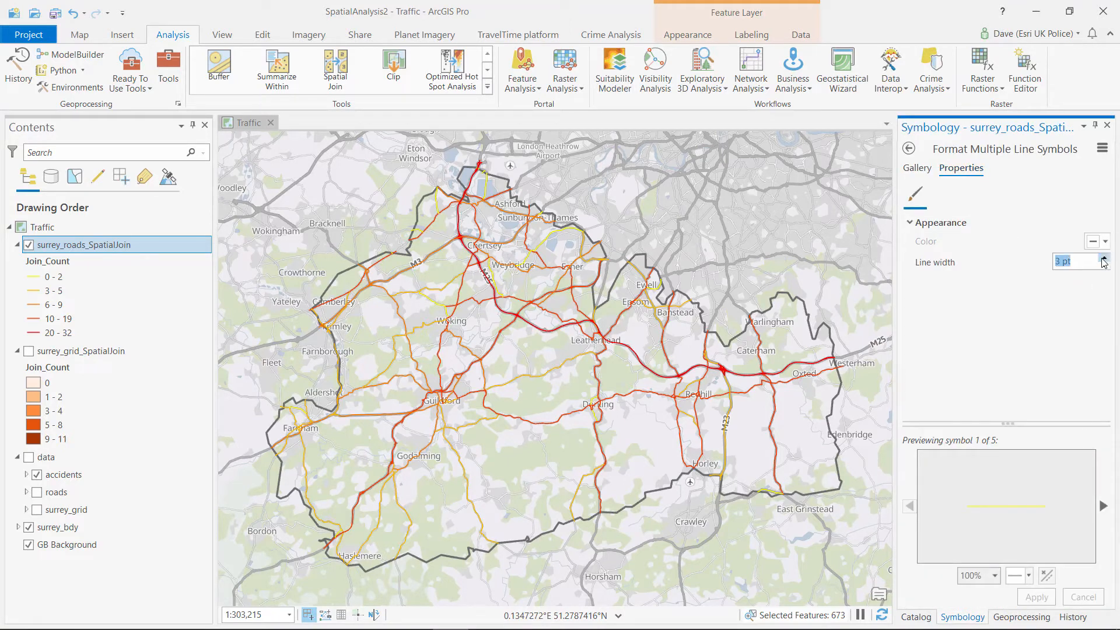
{"action": "left_click", "coordinate": [1036, 597]}
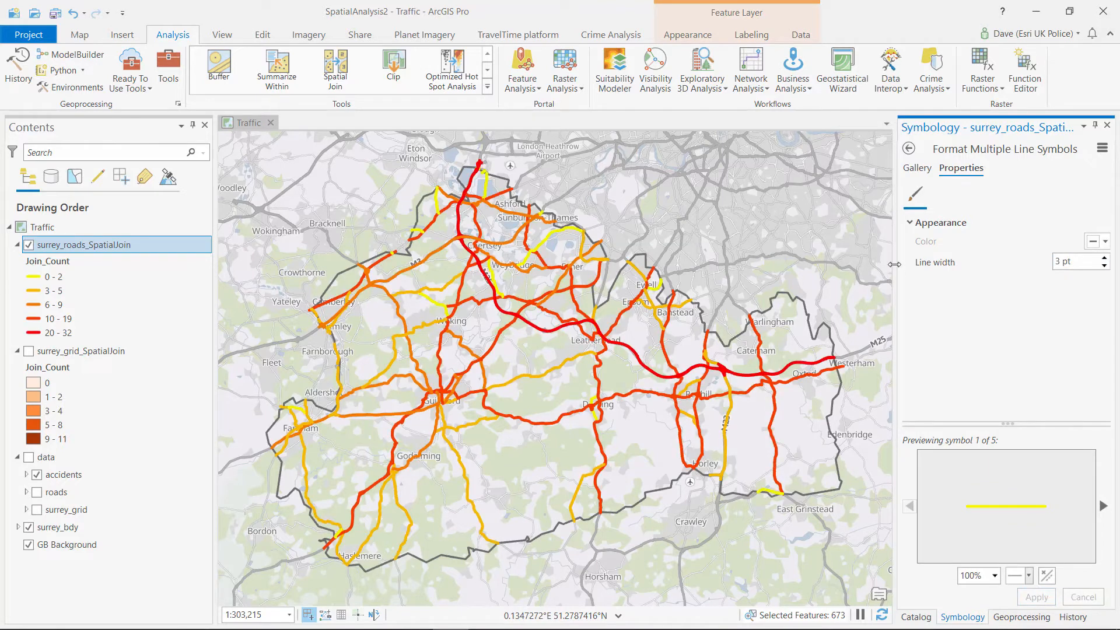
{"action": "left_click", "coordinate": [910, 149]}
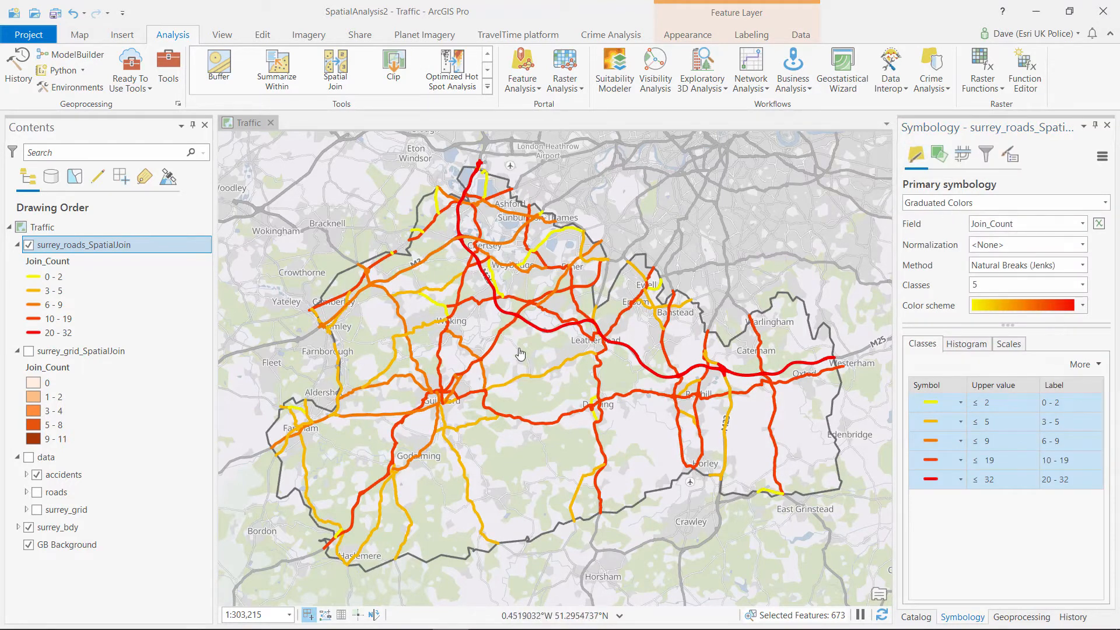
Set the roads symbology Normalization field to Shape_Length
{"action": "left_click", "coordinate": [1083, 245]}
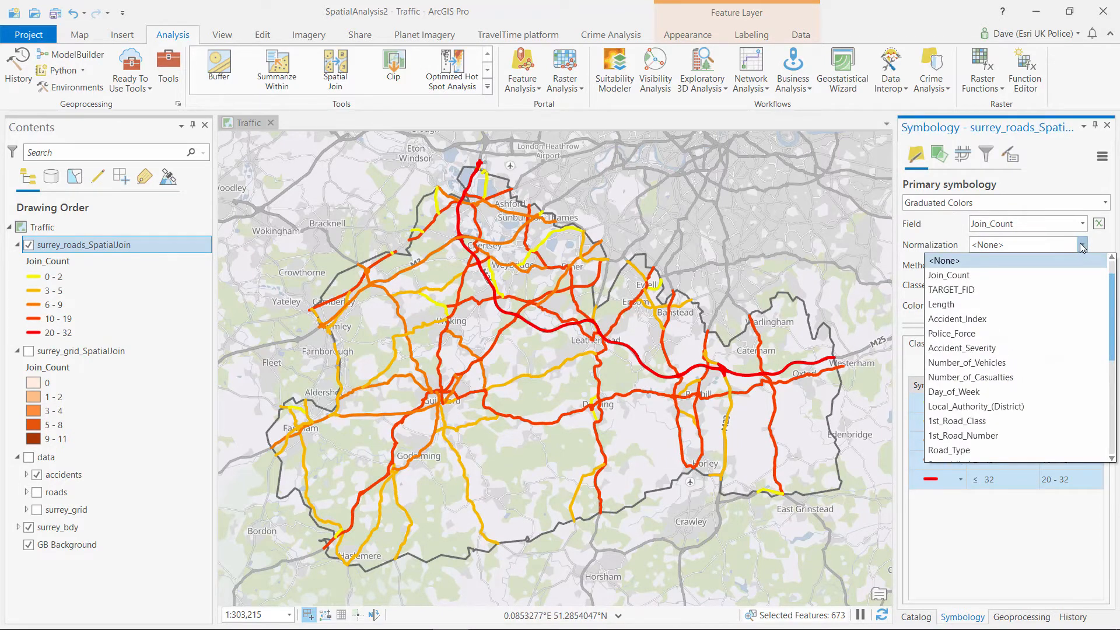
{"action": "scroll", "coordinate": [998, 322], "scroll_direction": "down", "scroll_amount": 5}
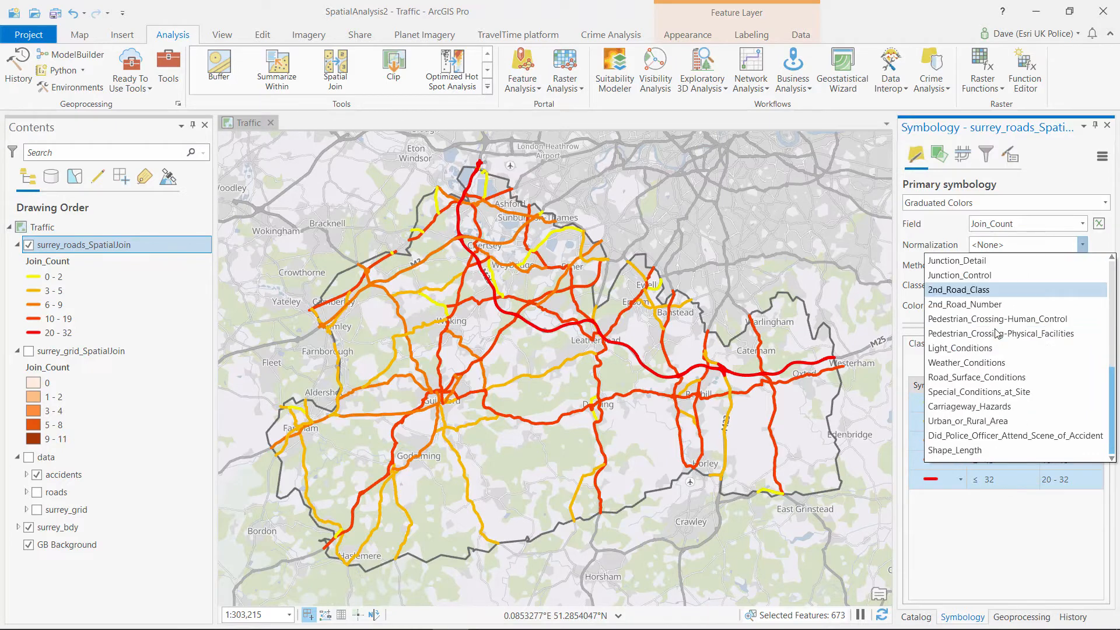
{"action": "left_click", "coordinate": [974, 450]}
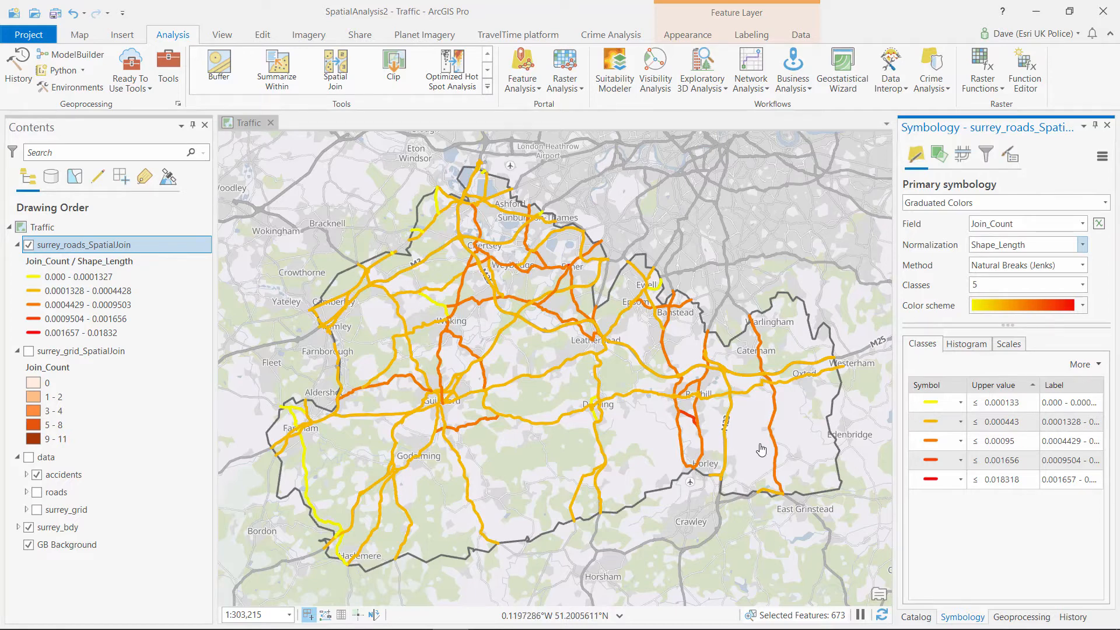
Open the 80-20 Analysis tool and set accidents as the input point features
{"action": "left_click", "coordinate": [1022, 617]}
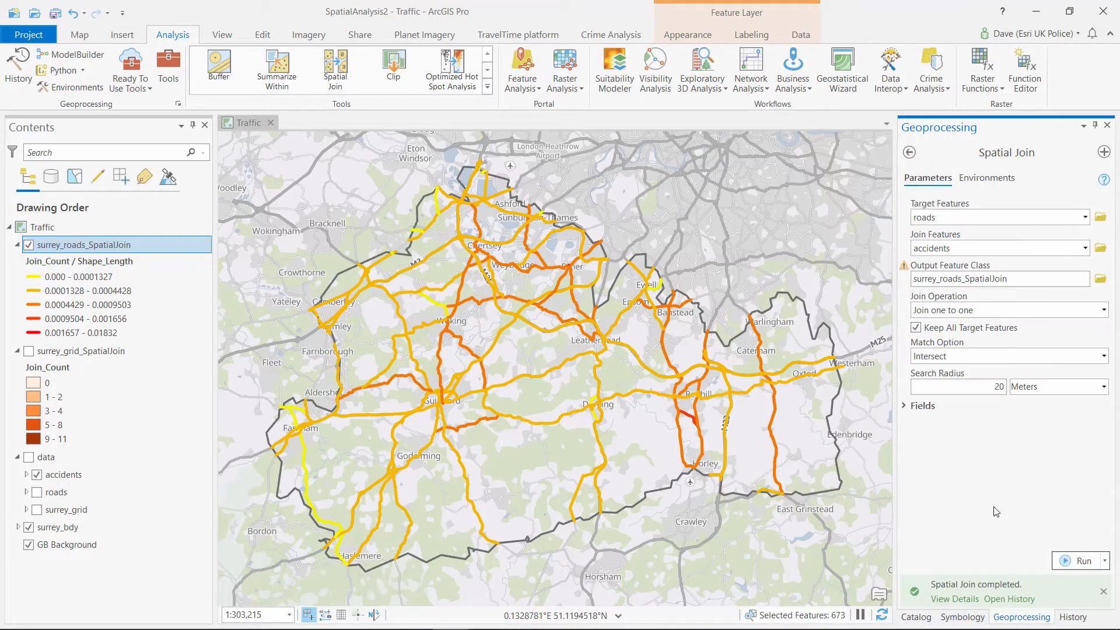
{"action": "left_click", "coordinate": [910, 152]}
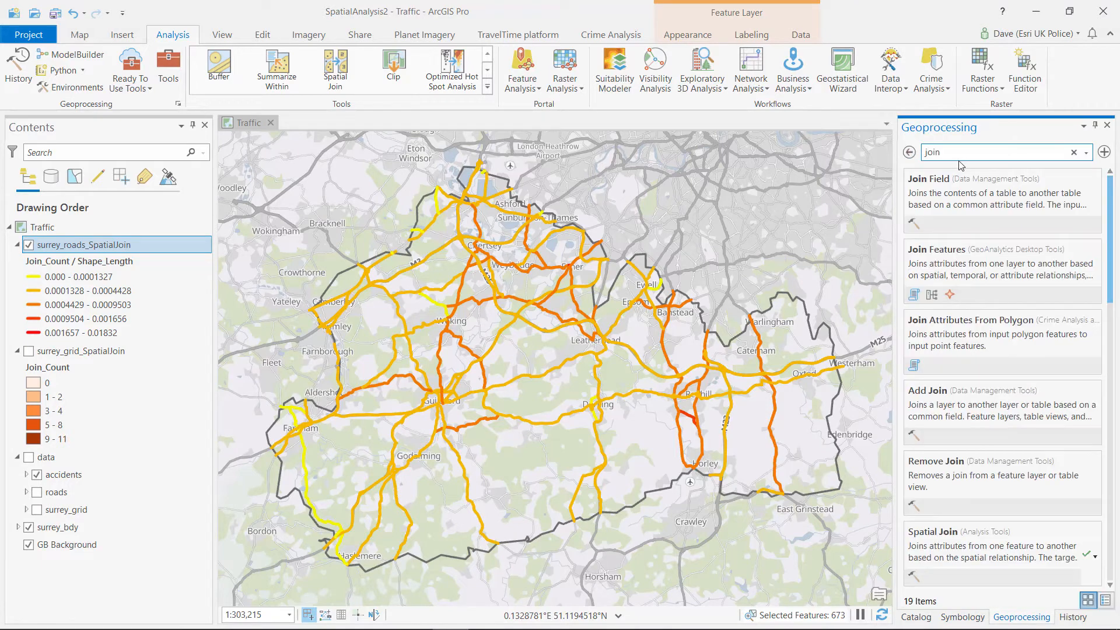
{"action": "type", "text": "8020"}
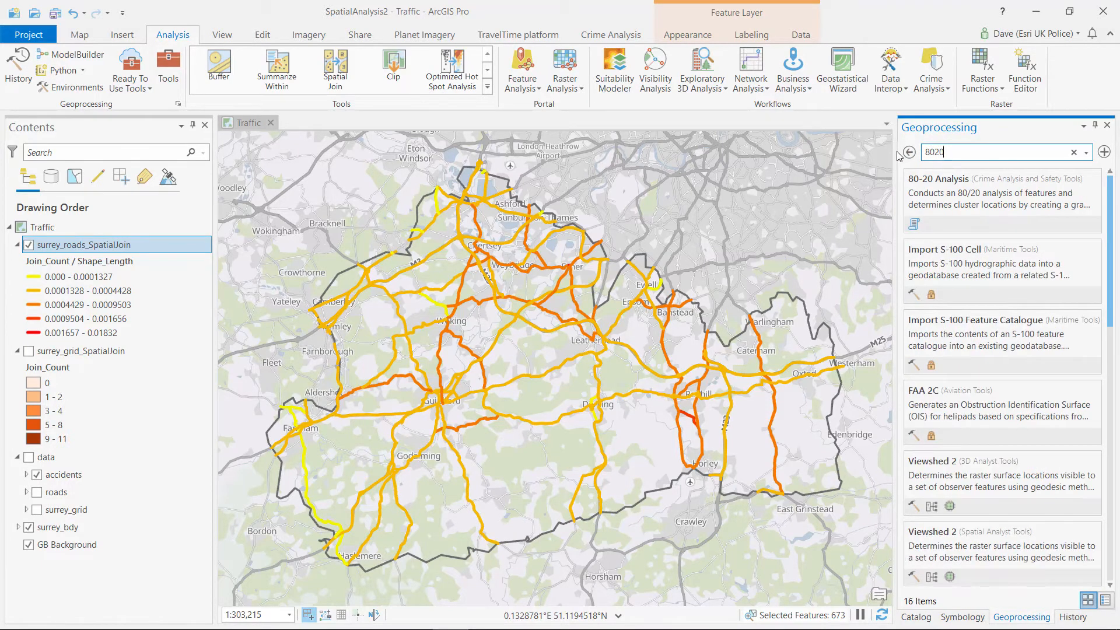
{"action": "left_click", "coordinate": [949, 196]}
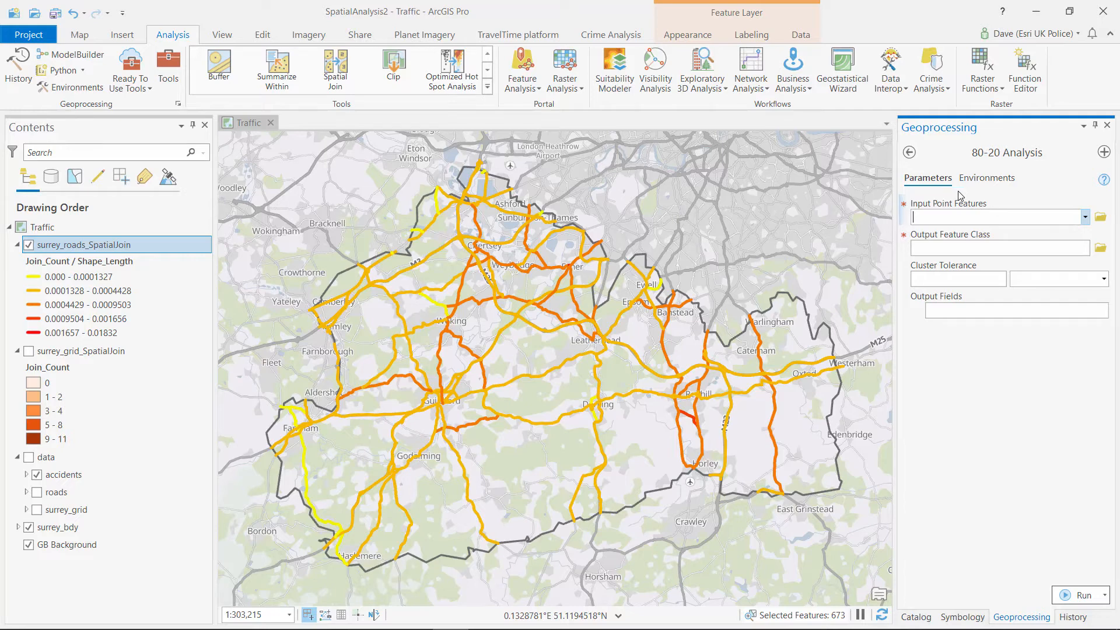
{"action": "left_click", "coordinate": [1085, 218]}
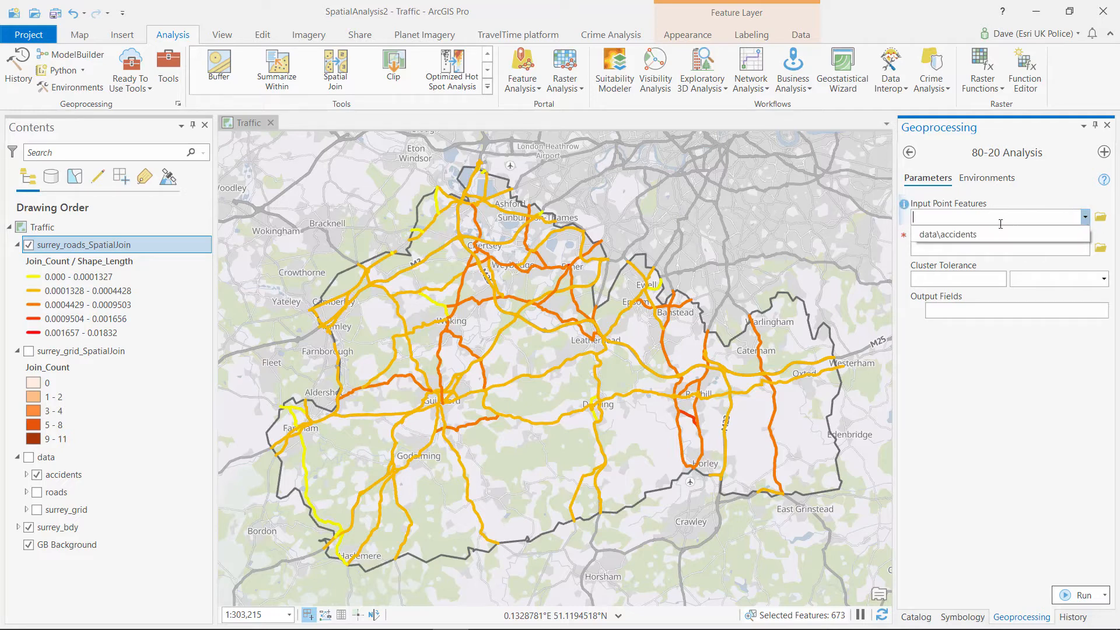
{"action": "left_click", "coordinate": [960, 234]}
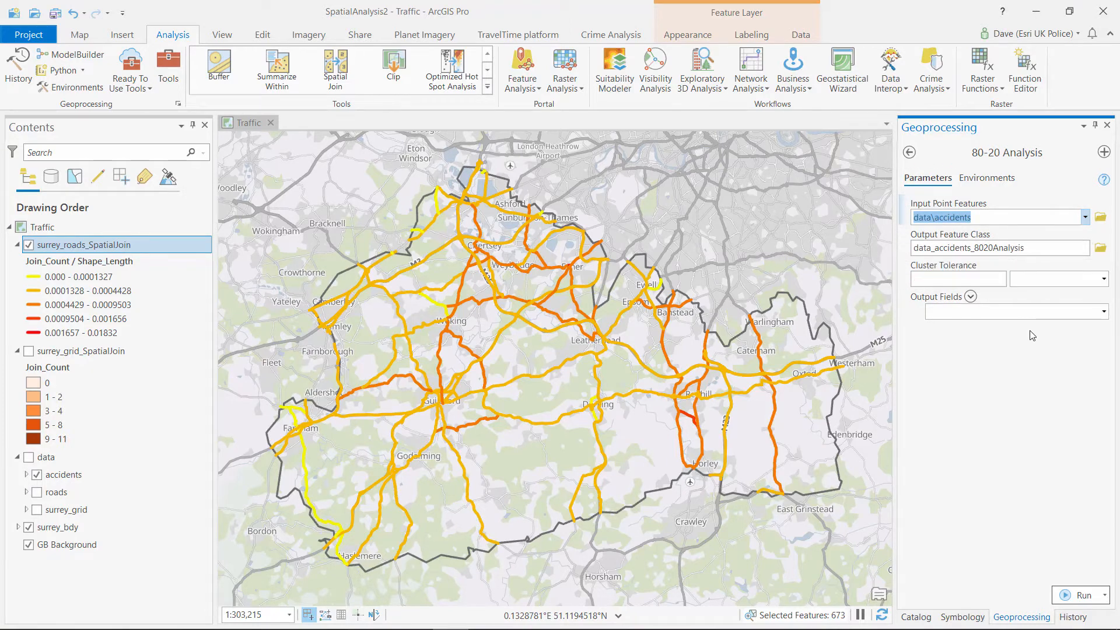
Use a 100 Meters cluster tolerance with Police_Force output field, run it, and hide the joined roads
{"action": "left_click", "coordinate": [991, 278]}
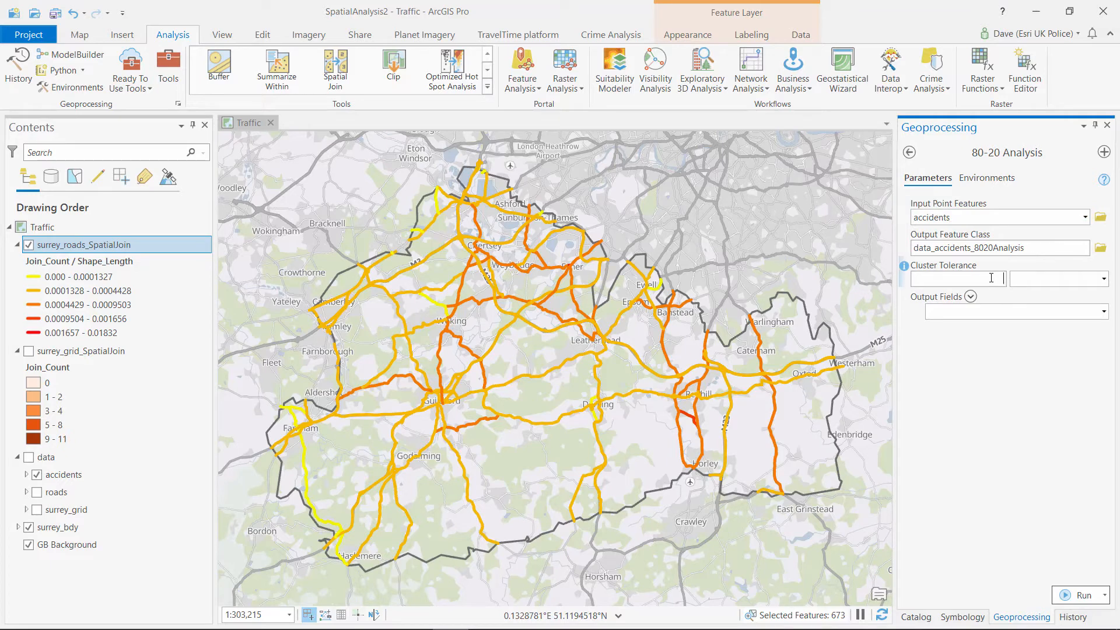
{"action": "type", "text": "100"}
{"action": "left_click", "coordinate": [1080, 281]}
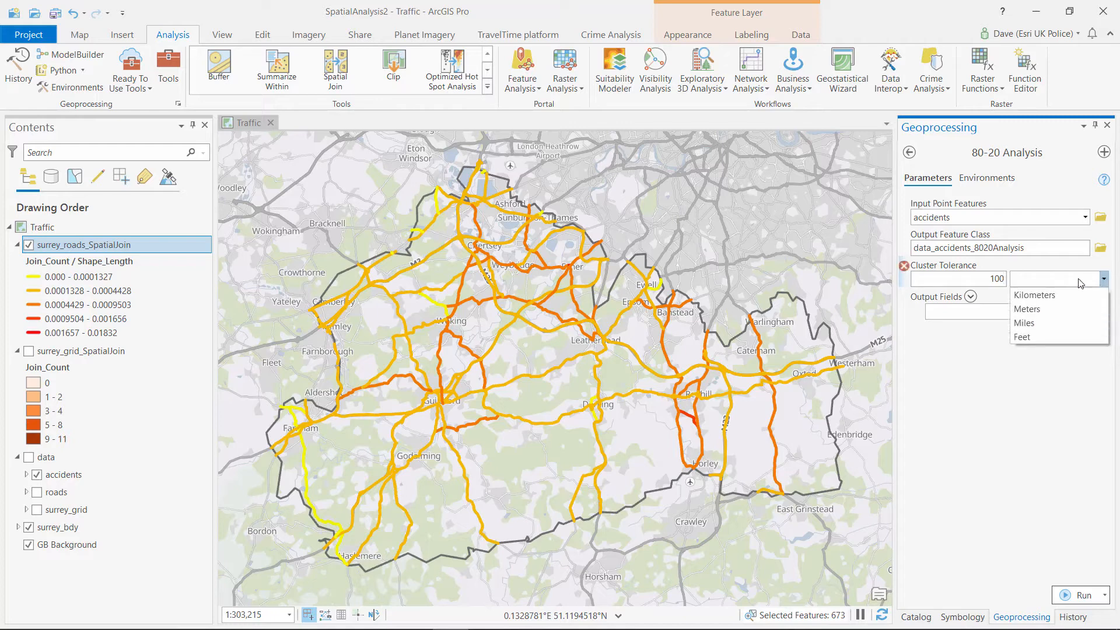
{"action": "left_click", "coordinate": [1044, 309]}
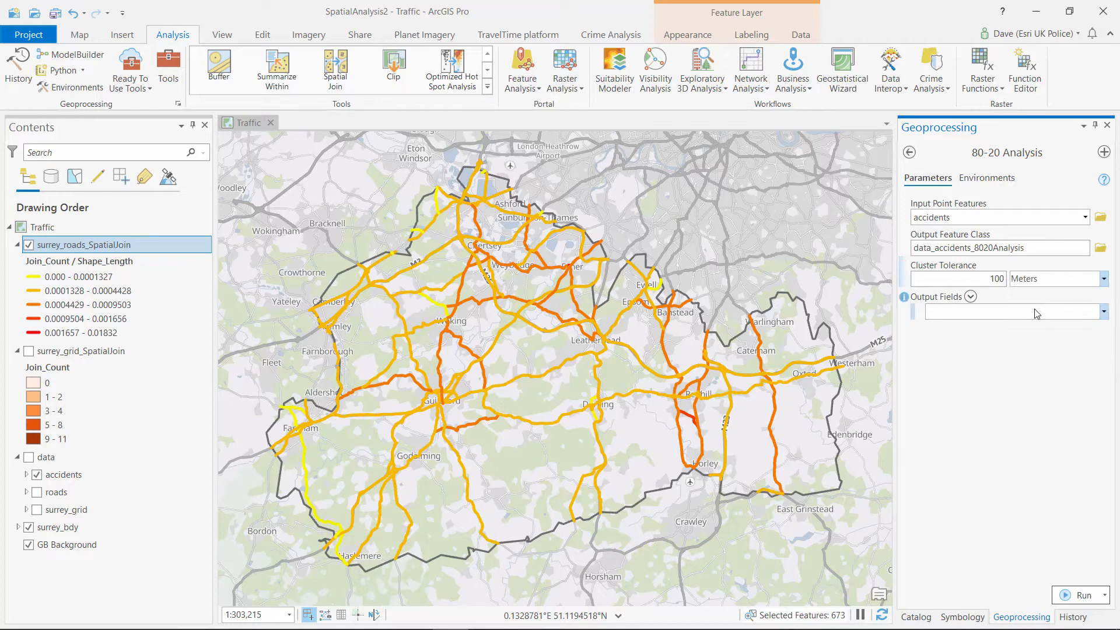
{"action": "left_click", "coordinate": [1102, 313]}
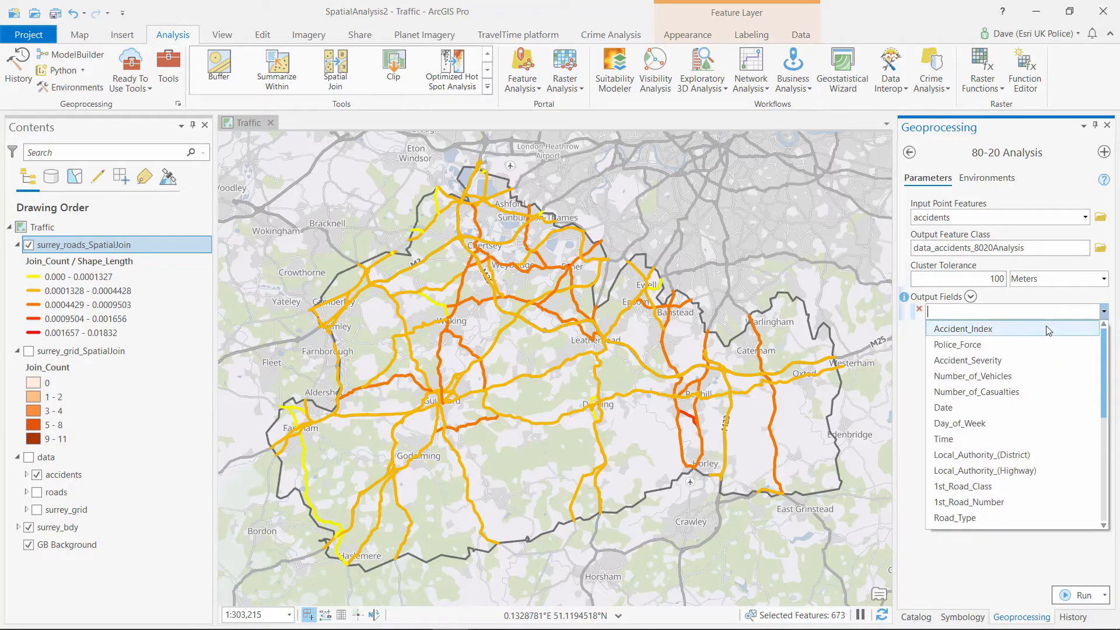
{"action": "left_click", "coordinate": [980, 345]}
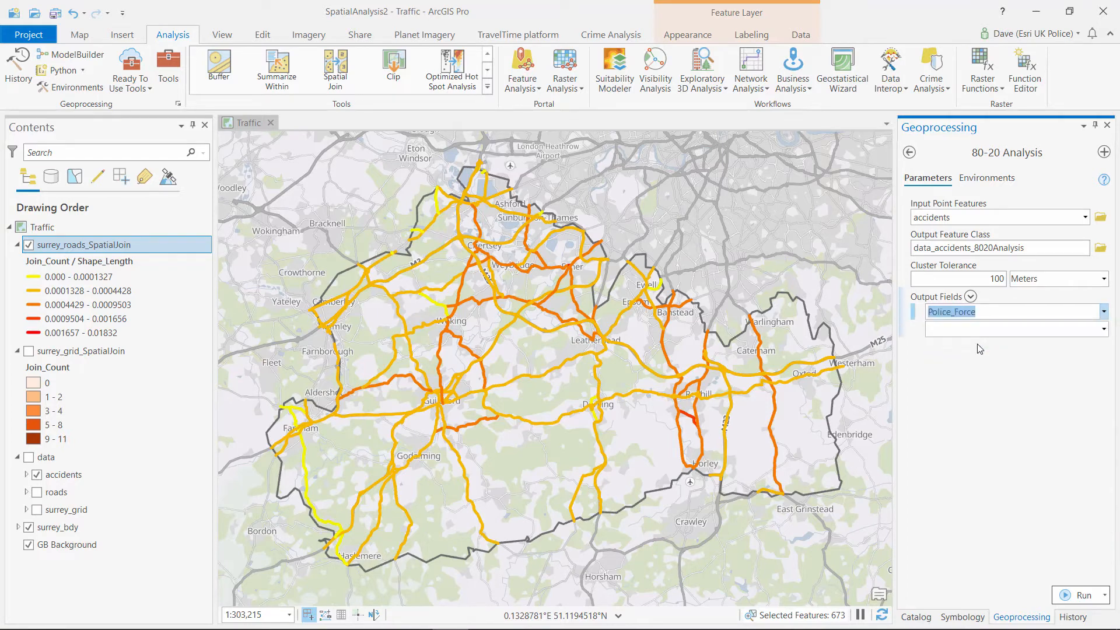
{"action": "left_click", "coordinate": [1066, 597]}
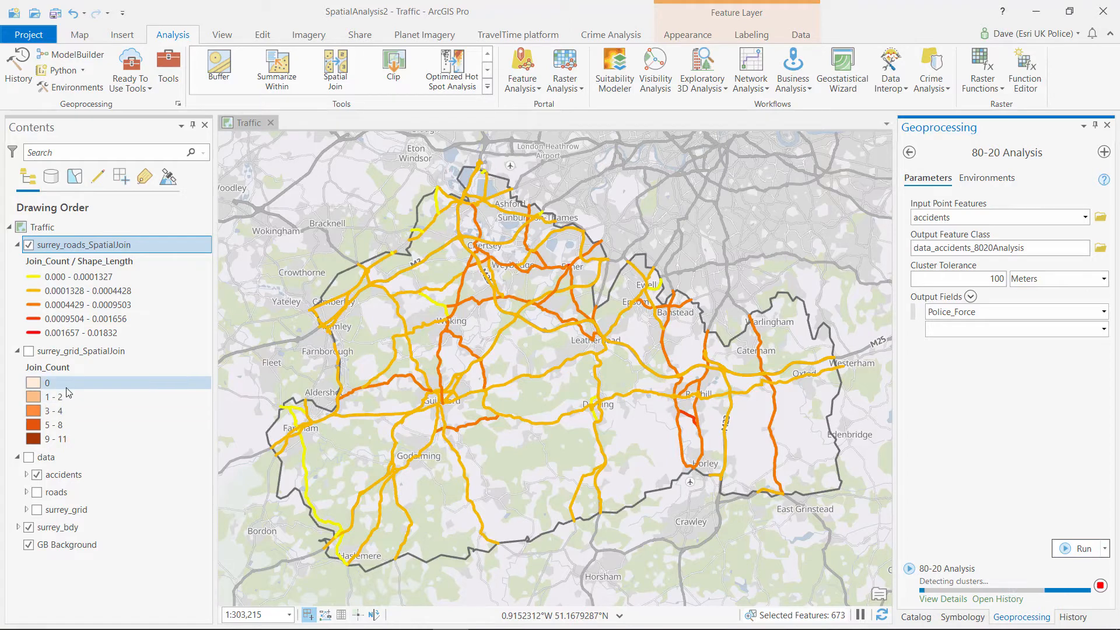
{"action": "left_click", "coordinate": [28, 245]}
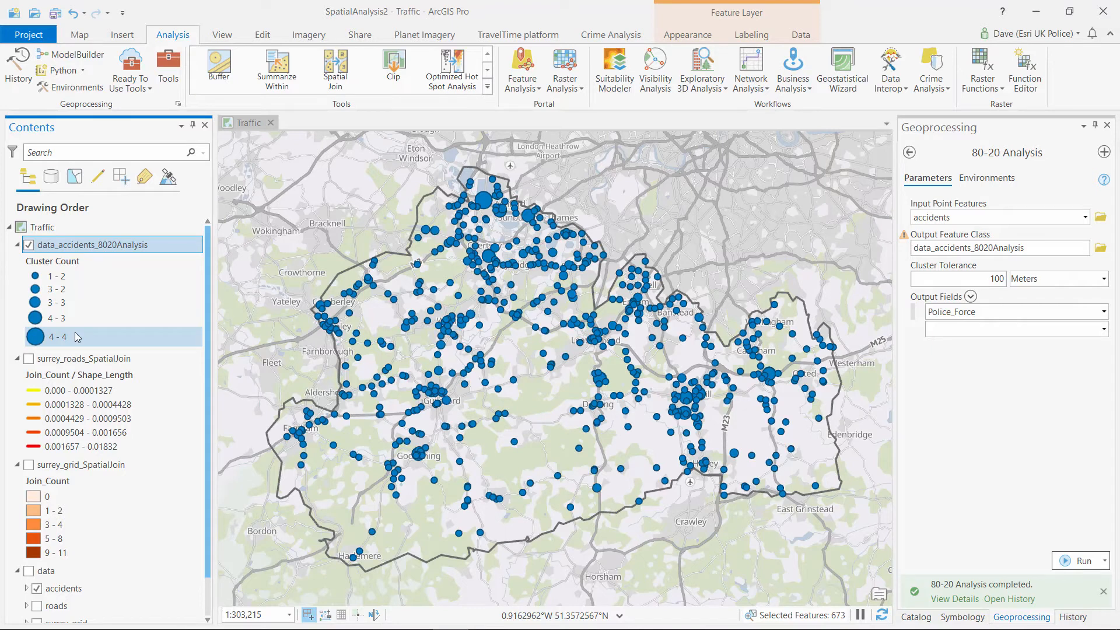
In the clusters layer's properties, start a new definition query on the Cluster Count field
{"action": "double_click", "coordinate": [126, 247]}
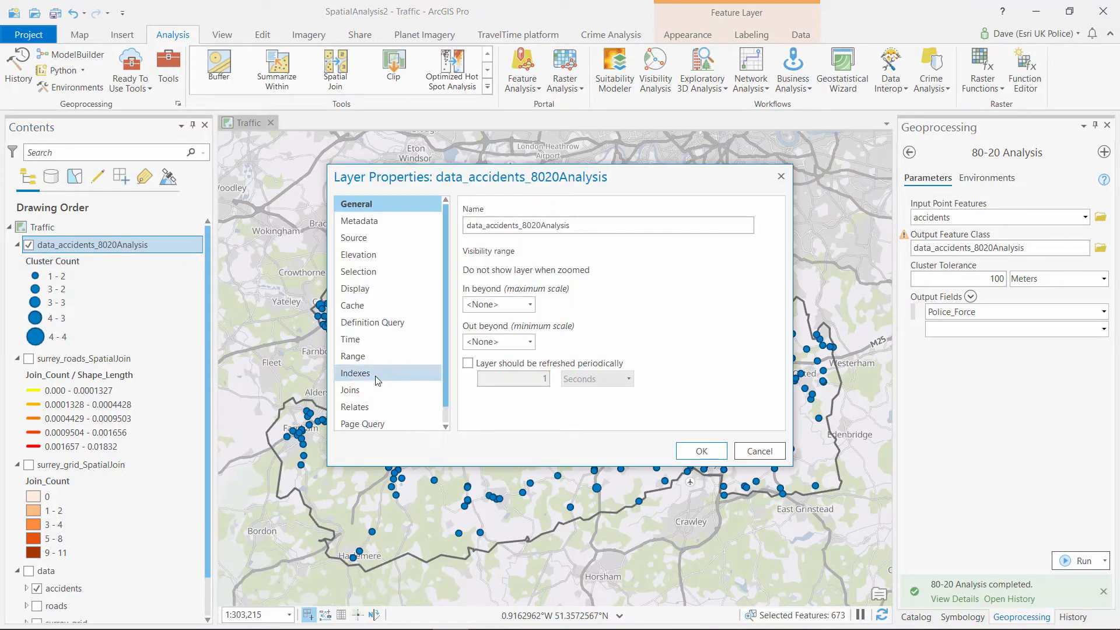
{"action": "left_click", "coordinate": [384, 328]}
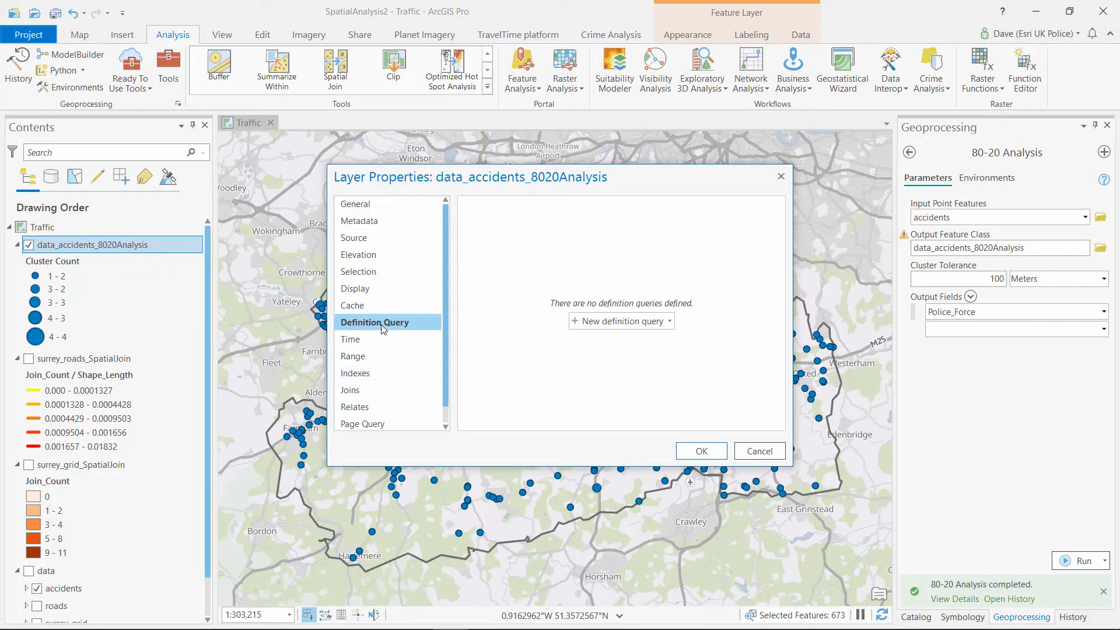
{"action": "left_click", "coordinate": [672, 323]}
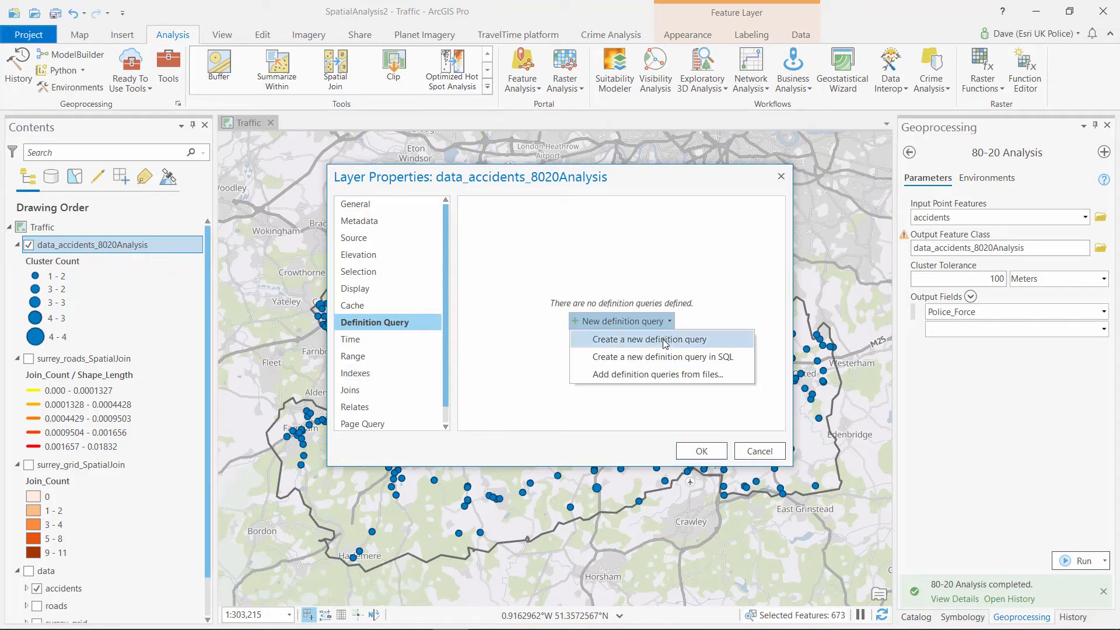
{"action": "left_click", "coordinate": [641, 340]}
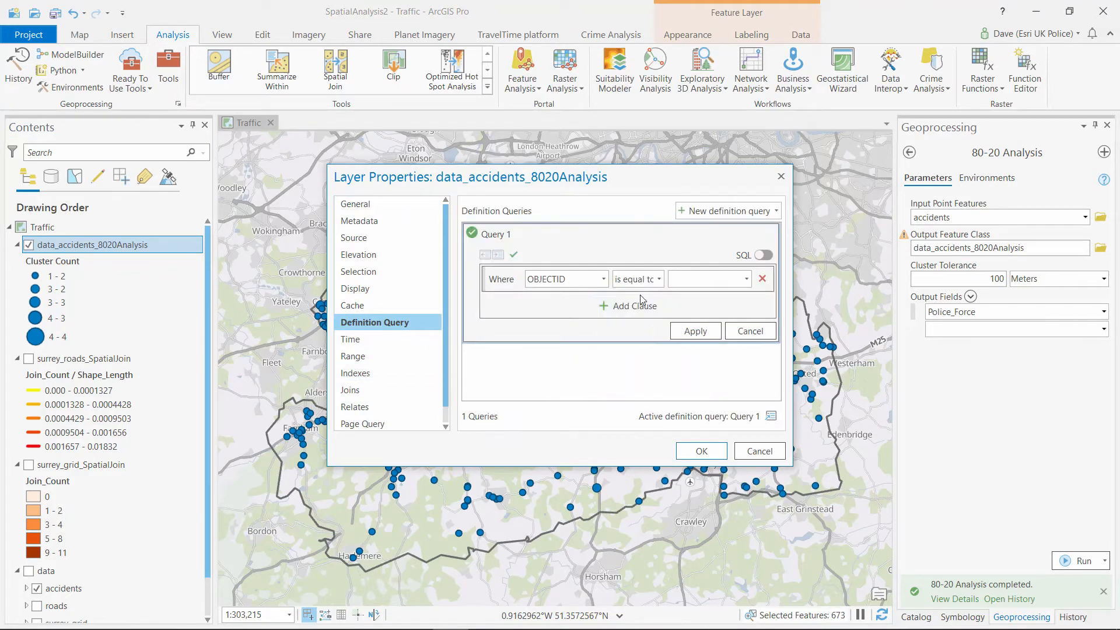
{"action": "left_click", "coordinate": [605, 281]}
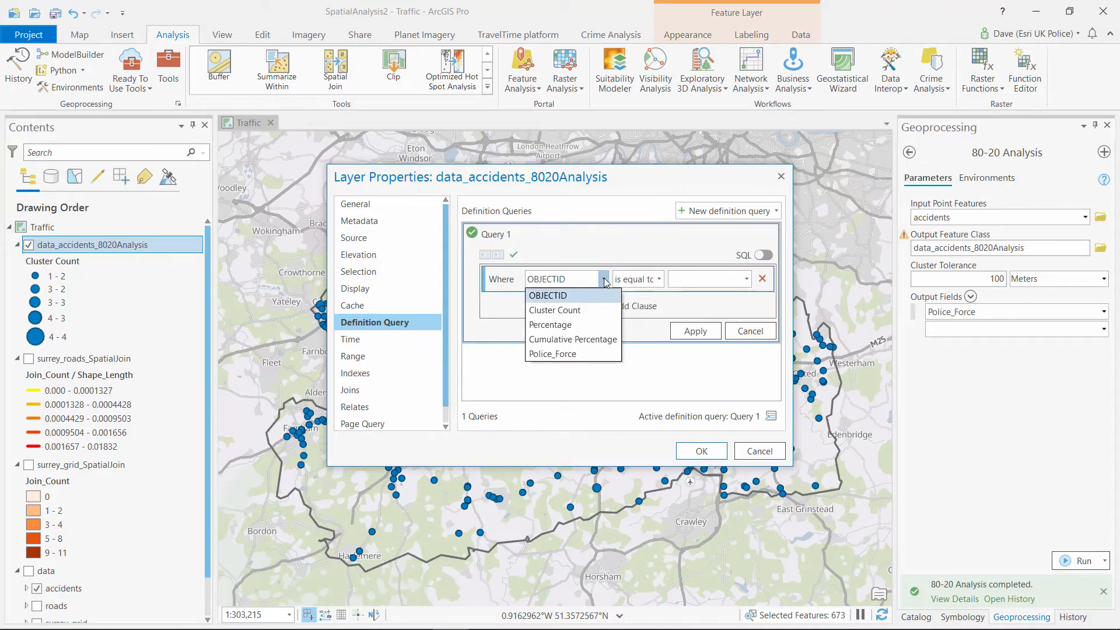
{"action": "left_click", "coordinate": [577, 309]}
Set the clause to Cluster Count greater than 2, apply it, and confirm
{"action": "left_click", "coordinate": [746, 279]}
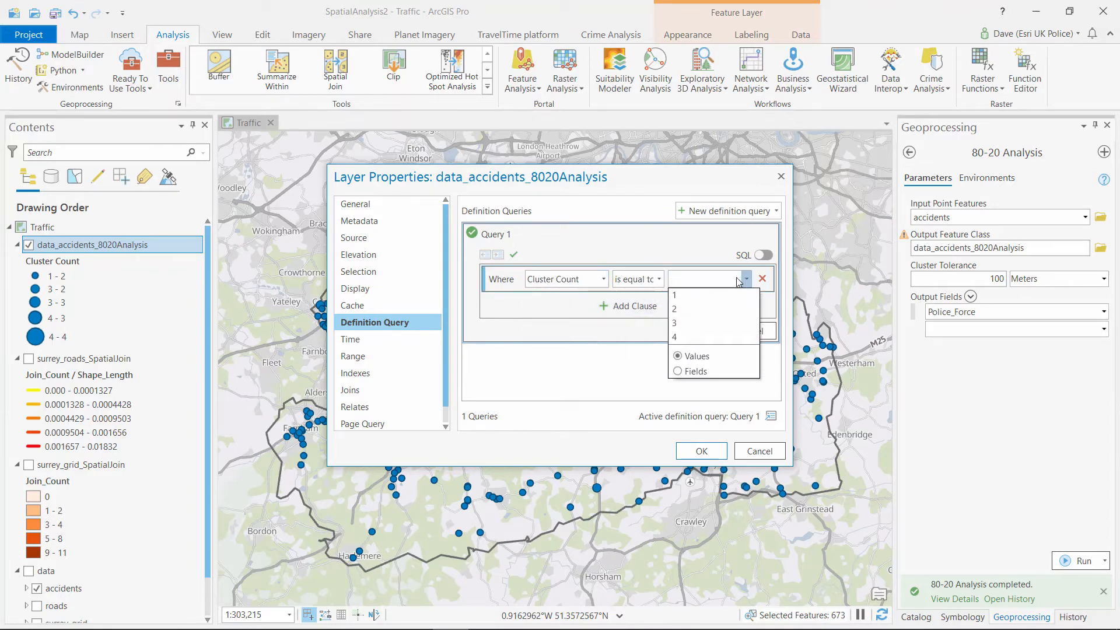
{"action": "left_click", "coordinate": [658, 279]}
{"action": "left_click", "coordinate": [658, 279]}
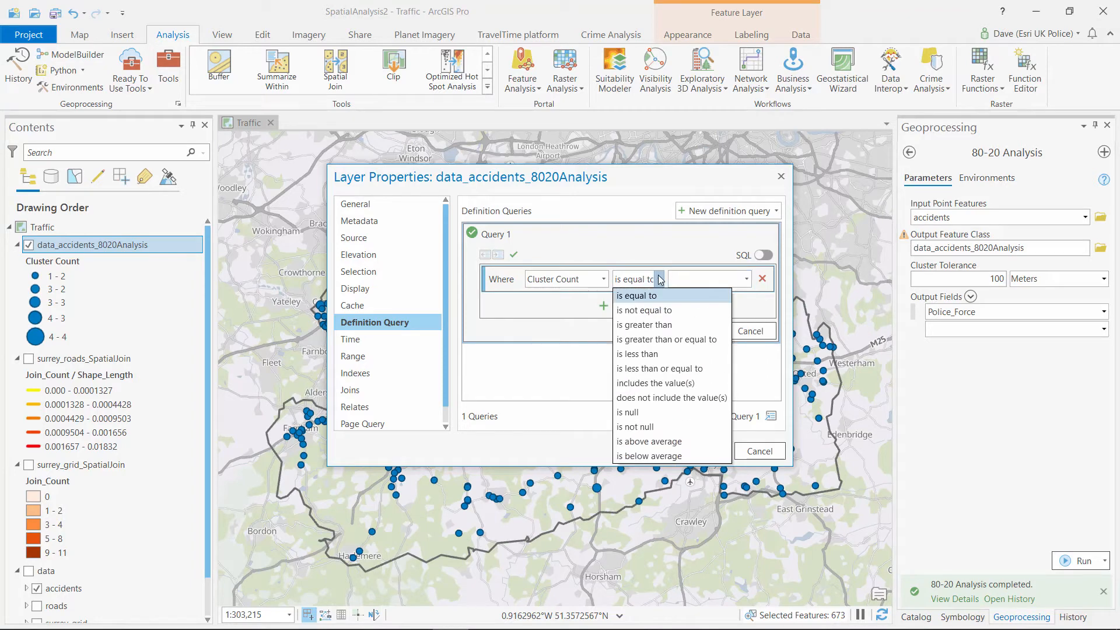
{"action": "left_click", "coordinate": [648, 325]}
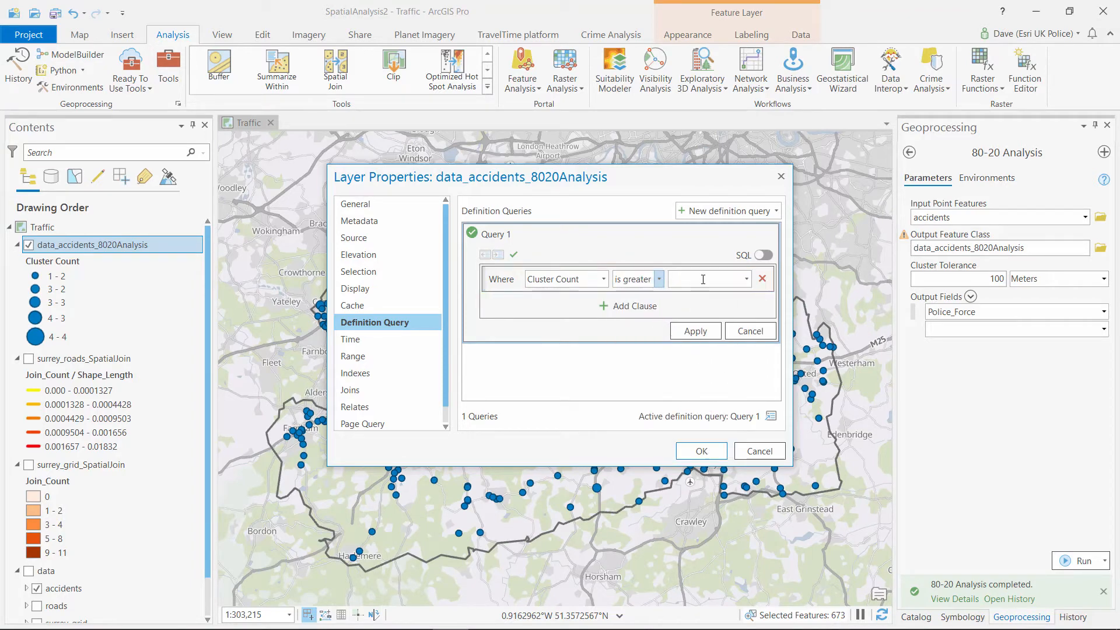
{"action": "type", "text": "2"}
{"action": "left_click", "coordinate": [705, 330]}
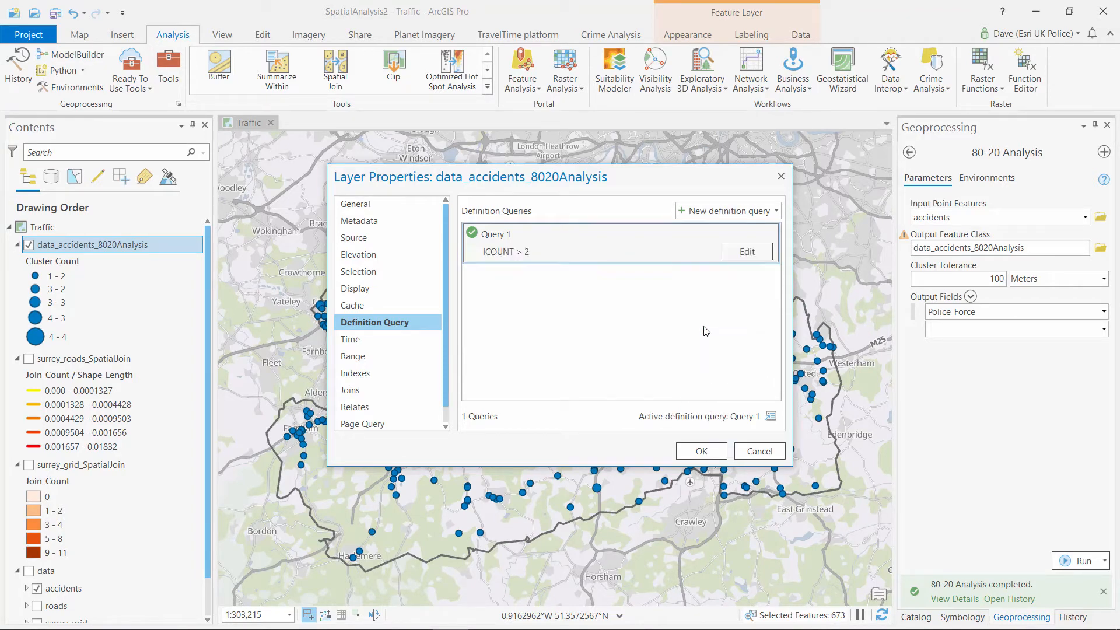
{"action": "left_click", "coordinate": [700, 451]}
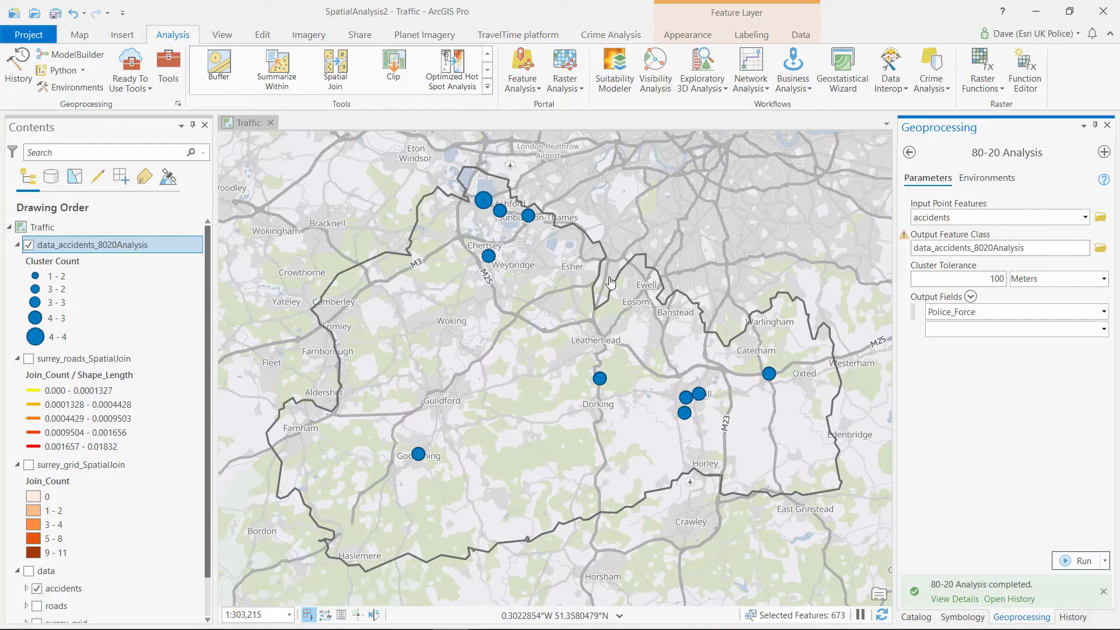
Recolour the 80-20 cluster template symbol orange, then hide the clusters layer
{"action": "left_click", "coordinate": [961, 617]}
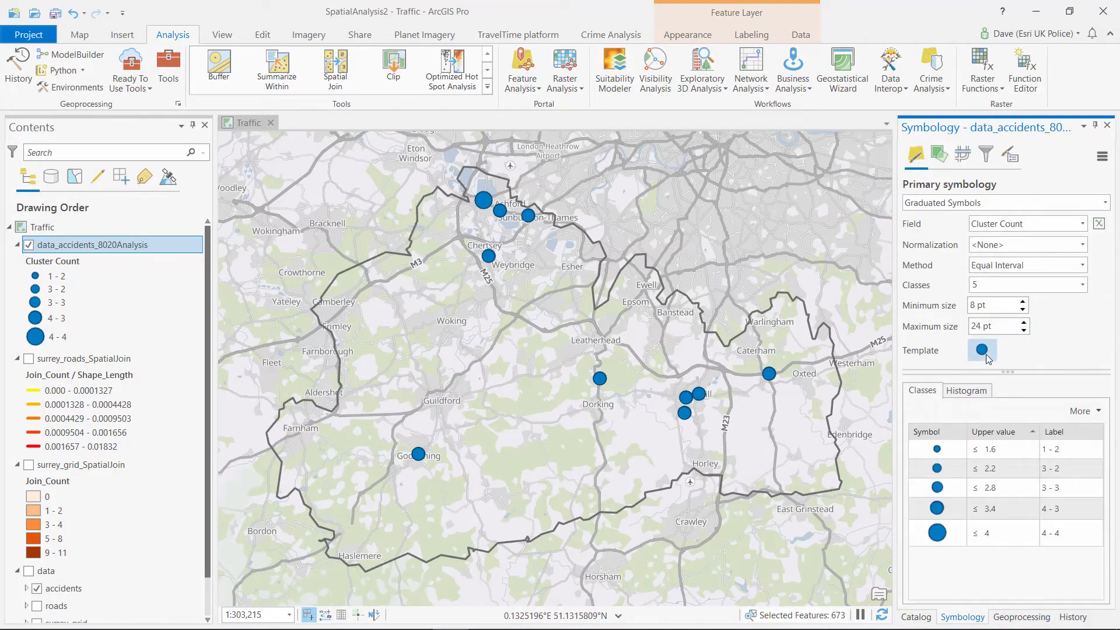
{"action": "left_click", "coordinate": [985, 354]}
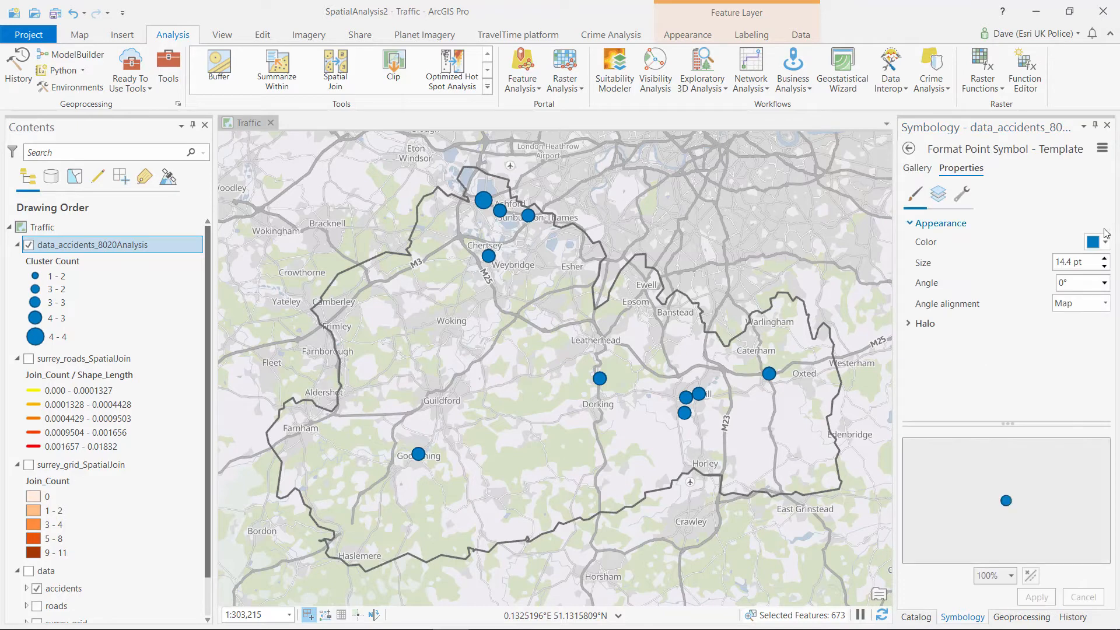
{"action": "left_click", "coordinate": [1104, 242]}
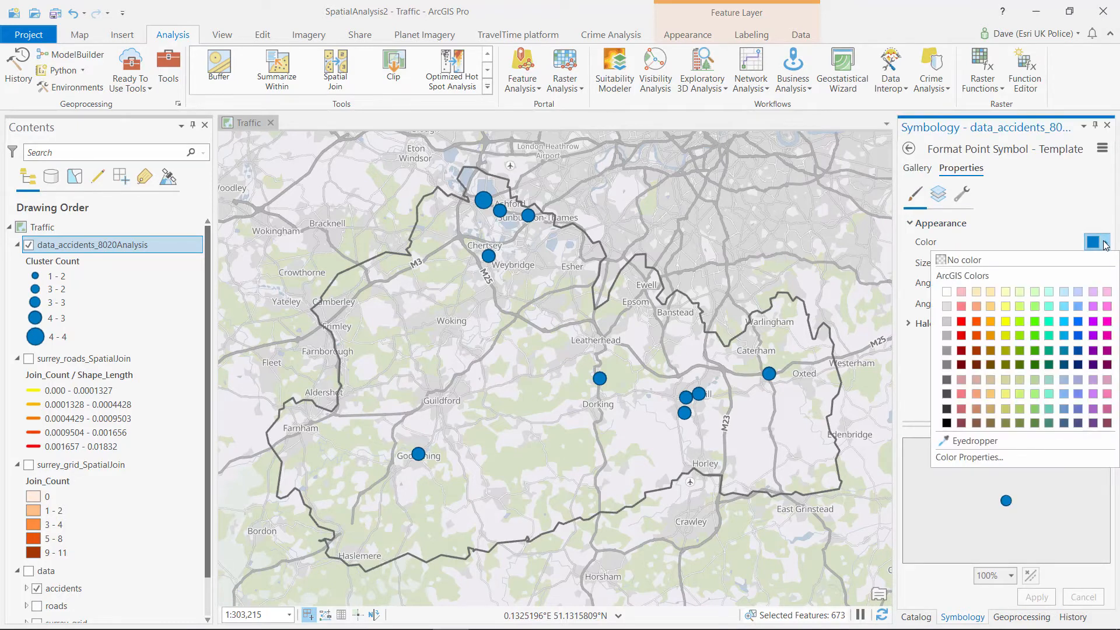
{"action": "left_click", "coordinate": [977, 323]}
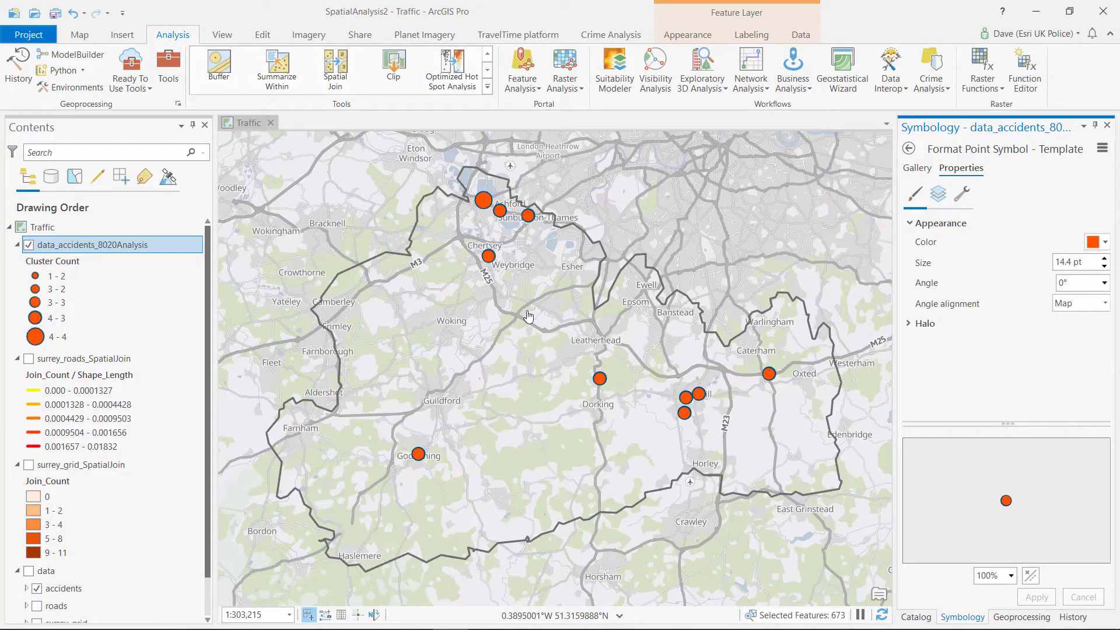
{"action": "left_click", "coordinate": [29, 246]}
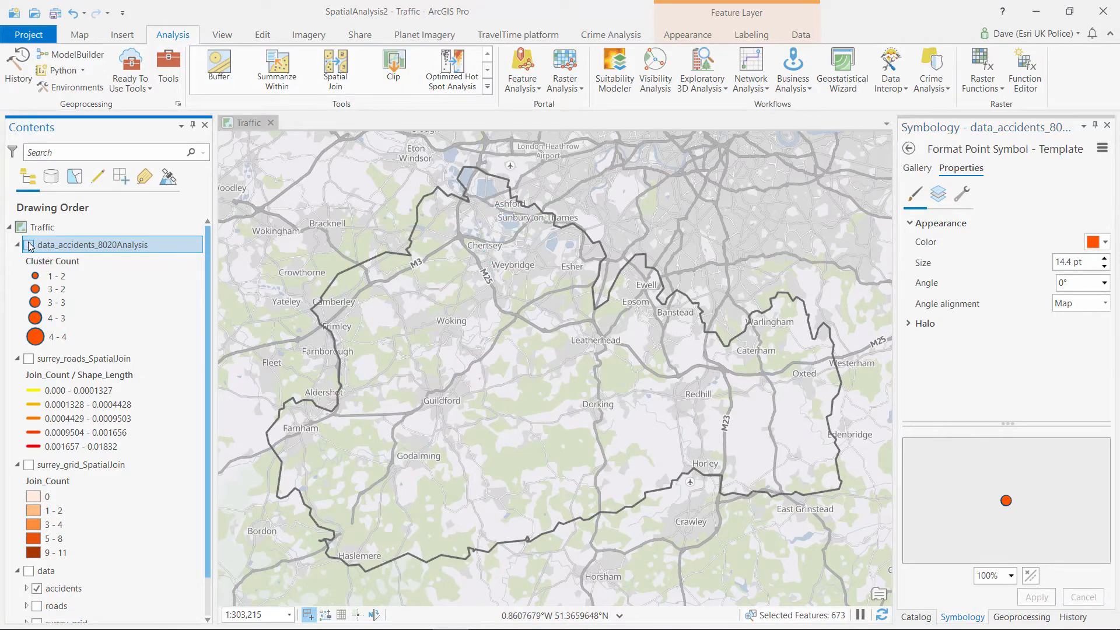
Preview the surrey_grid and surrey_roads SpatialJoin layers, then show the 80-20 clusters and the geoprocessing History
{"action": "left_click", "coordinate": [28, 466]}
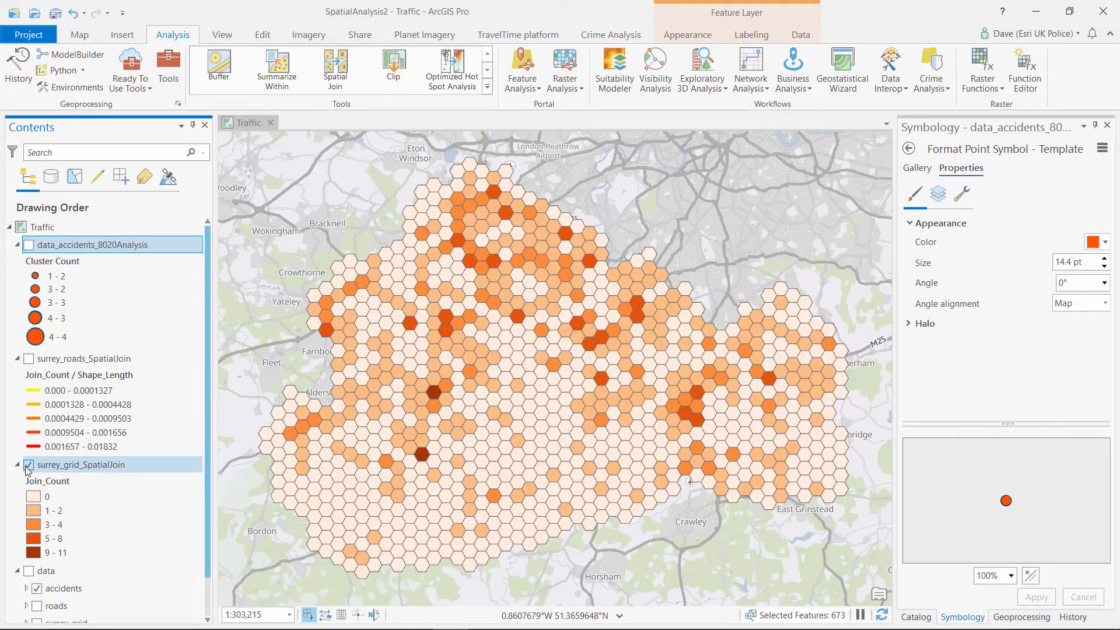
{"action": "left_click", "coordinate": [28, 466]}
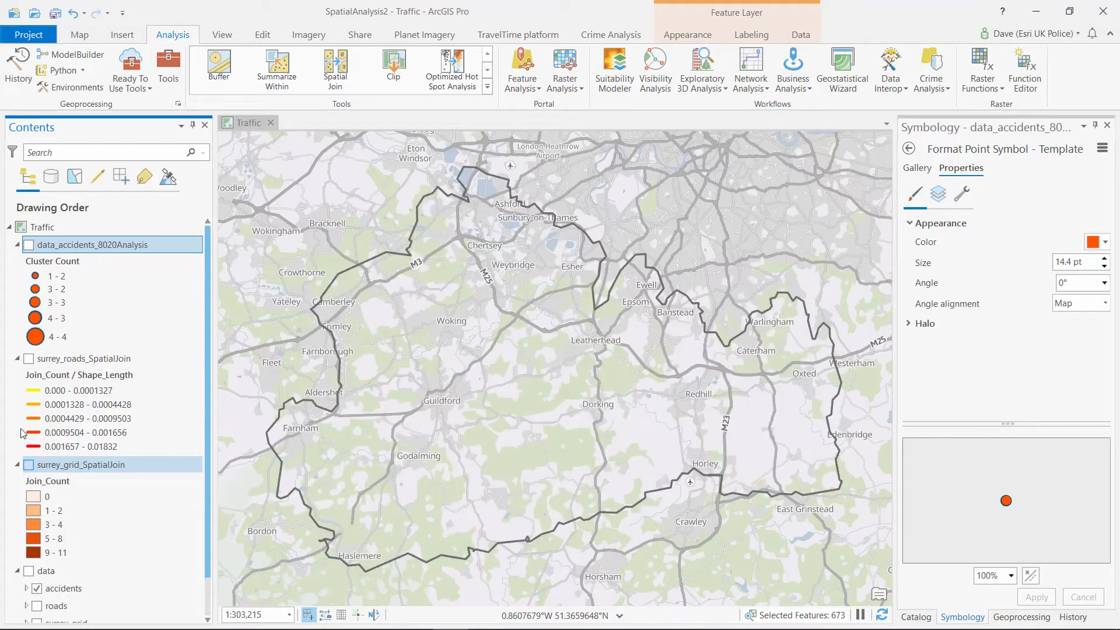
{"action": "left_click", "coordinate": [29, 359]}
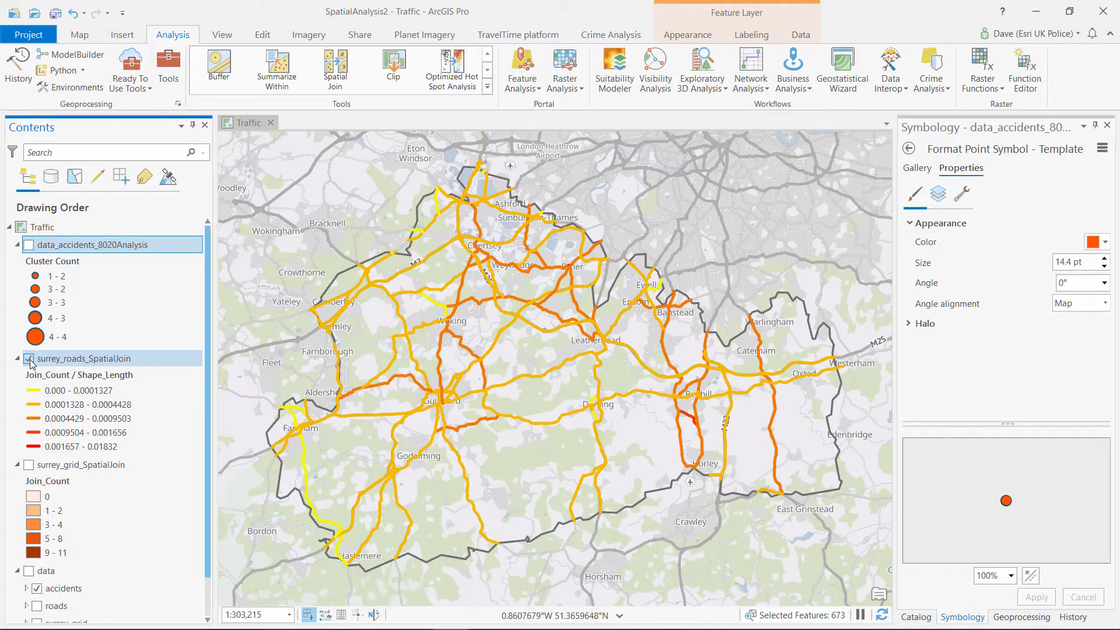
{"action": "left_click", "coordinate": [29, 359]}
{"action": "left_click", "coordinate": [29, 245]}
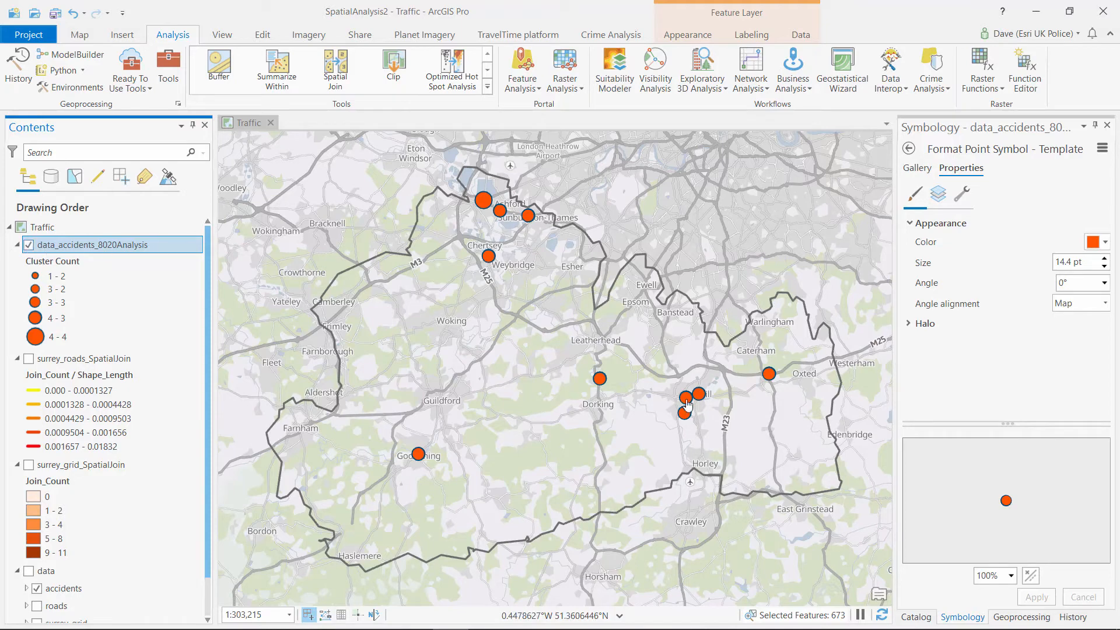
{"action": "left_click", "coordinate": [1071, 616]}
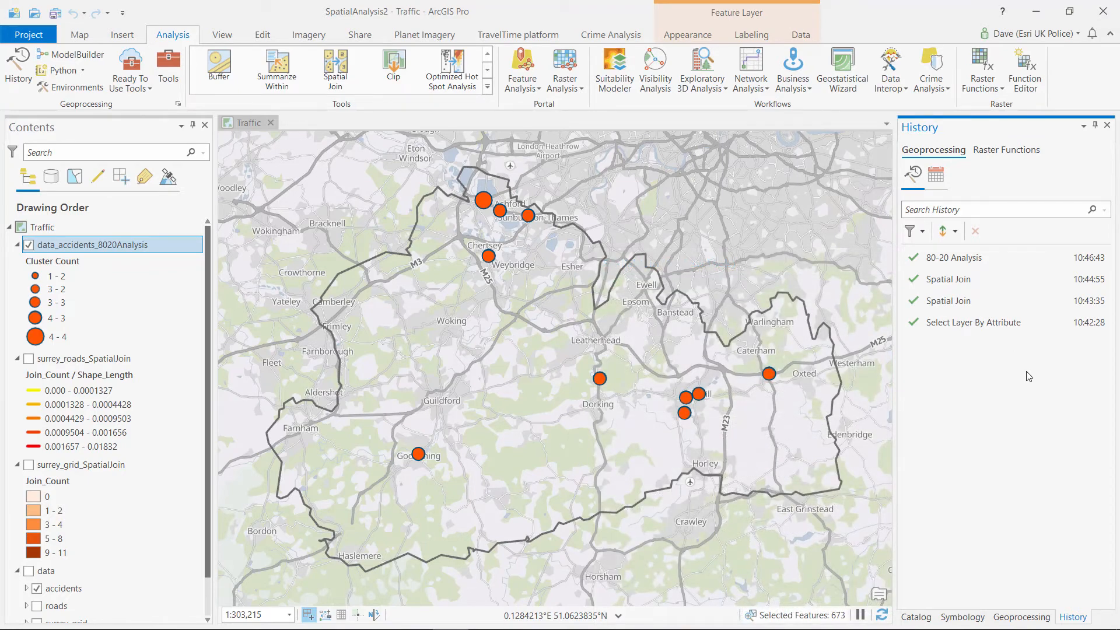
Review the earlier Spatial Join parameters, then add a new model to Analysis.tbx from Catalog
{"action": "double_click", "coordinate": [960, 302]}
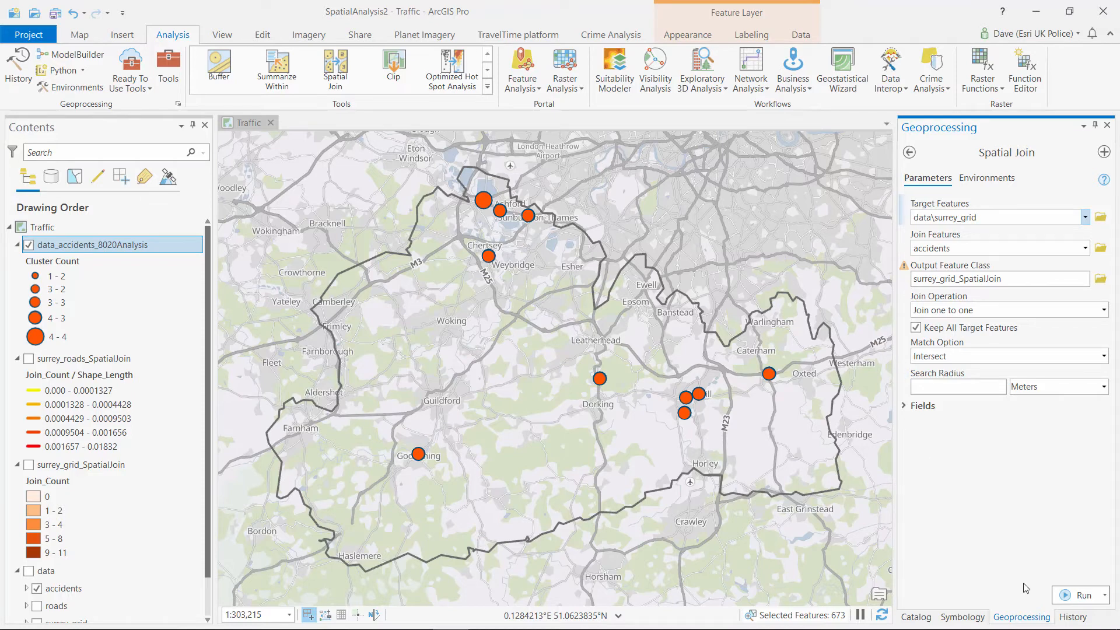
{"action": "left_click", "coordinate": [1073, 617]}
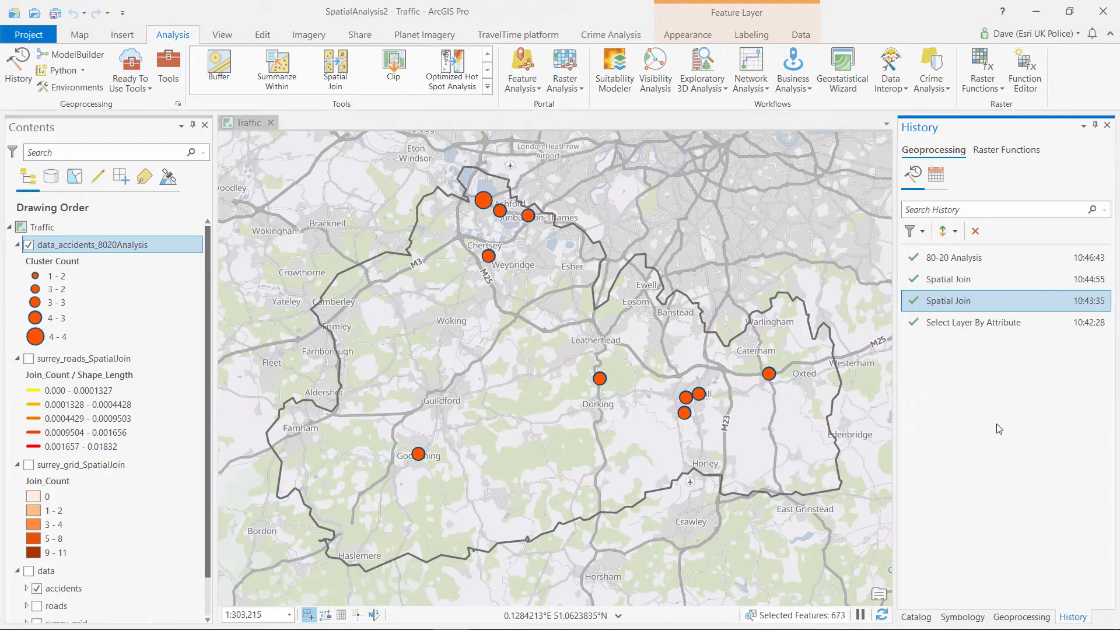
{"action": "left_click", "coordinate": [916, 615]}
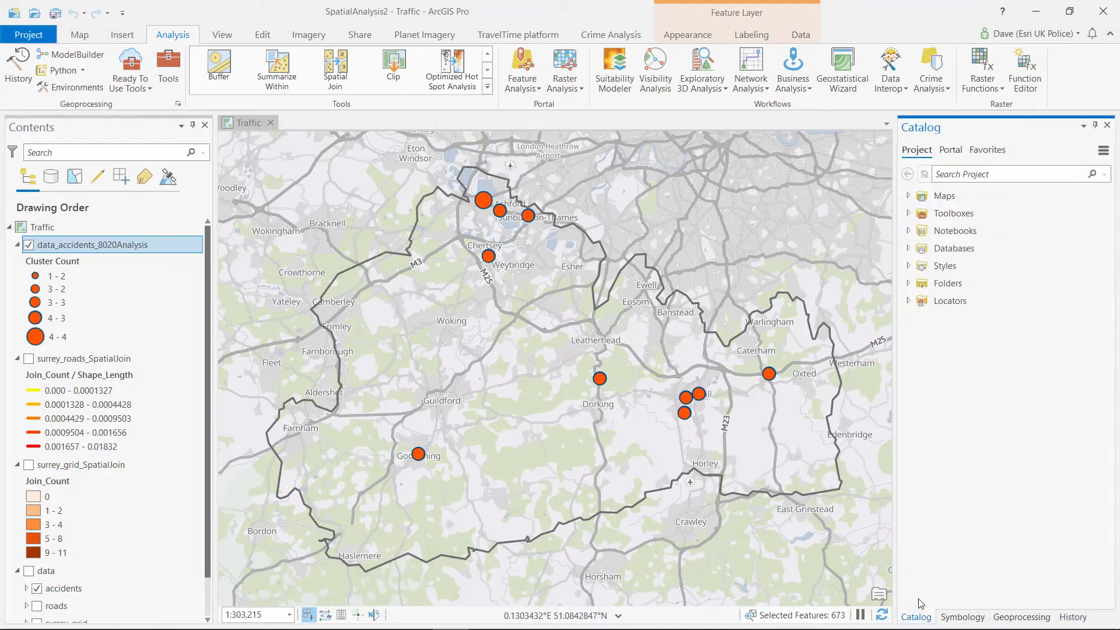
{"action": "left_click", "coordinate": [908, 213]}
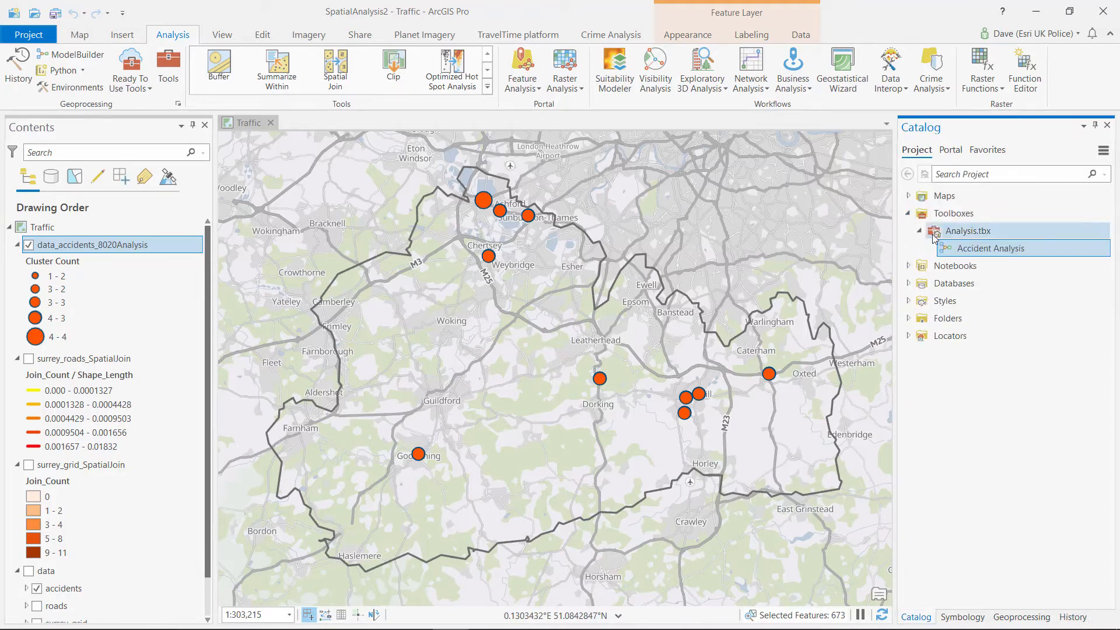
{"action": "right_click", "coordinate": [970, 235]}
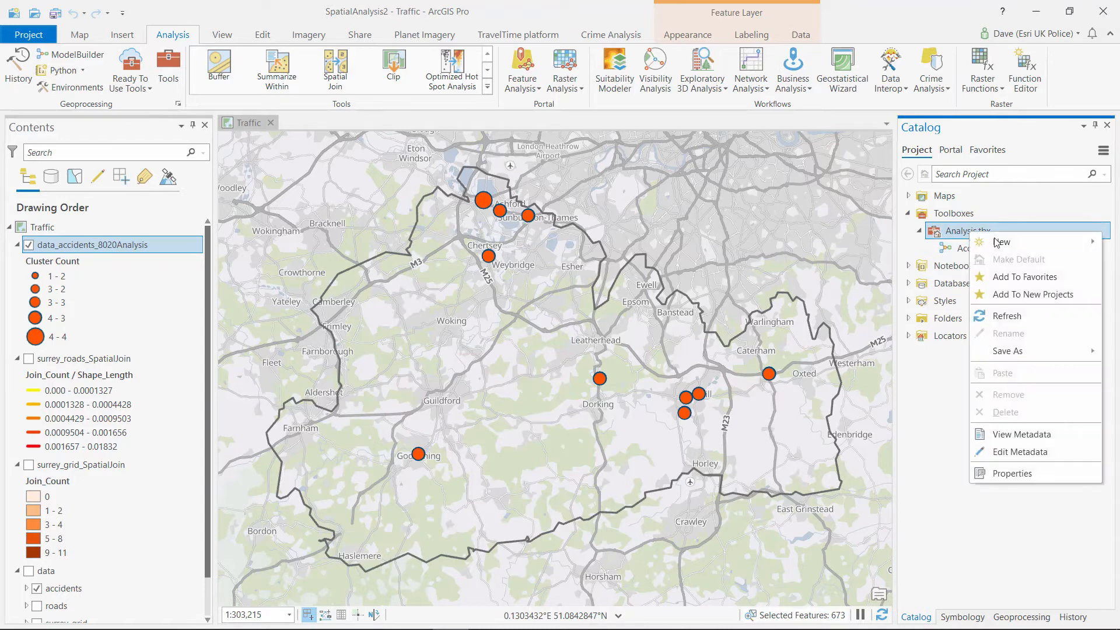
{"action": "mouse_move", "coordinate": [999, 242]}
{"action": "left_click", "coordinate": [916, 244]}
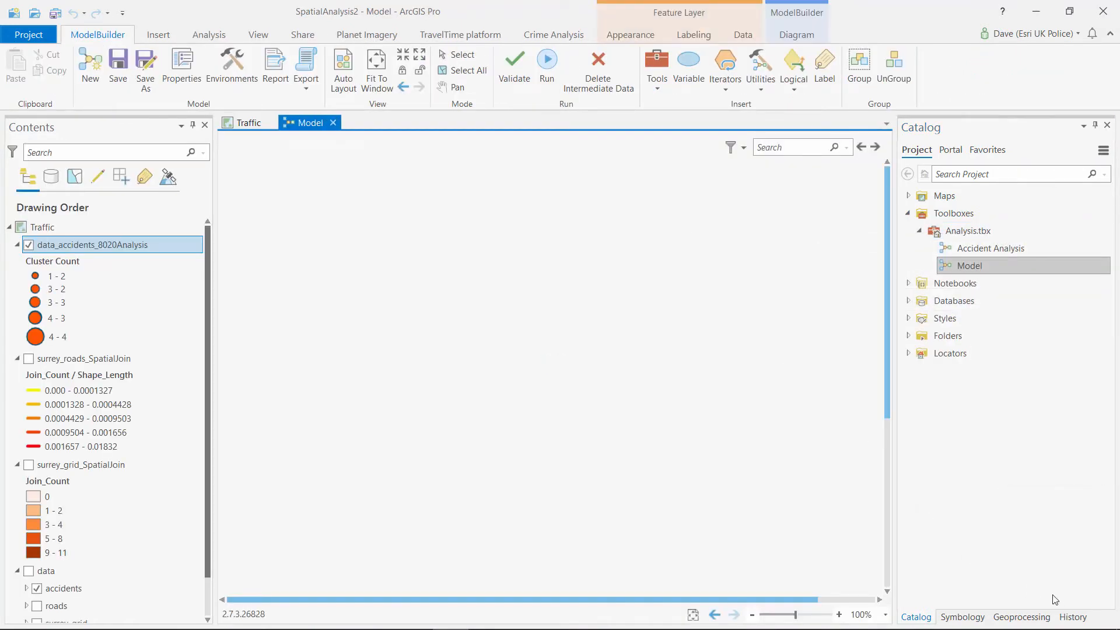
Drag all four History runs onto the model canvas, then auto-layout and fit it to the window
{"action": "left_click", "coordinate": [1075, 616]}
{"action": "left_click", "coordinate": [950, 258]}
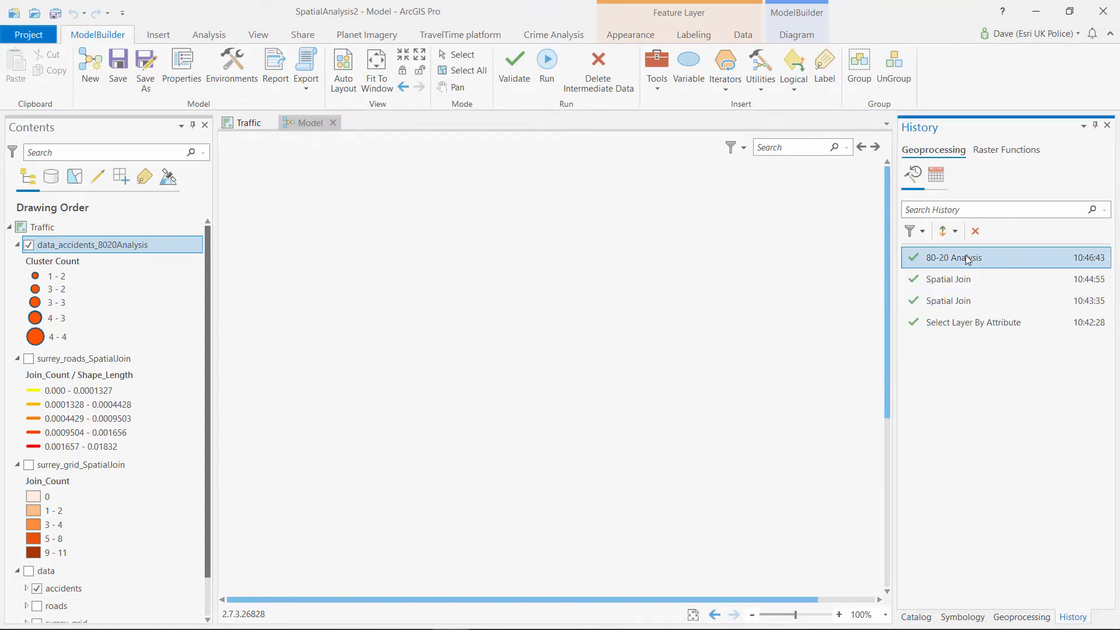
{"action": "left_click", "coordinate": [961, 322], "text": "shift"}
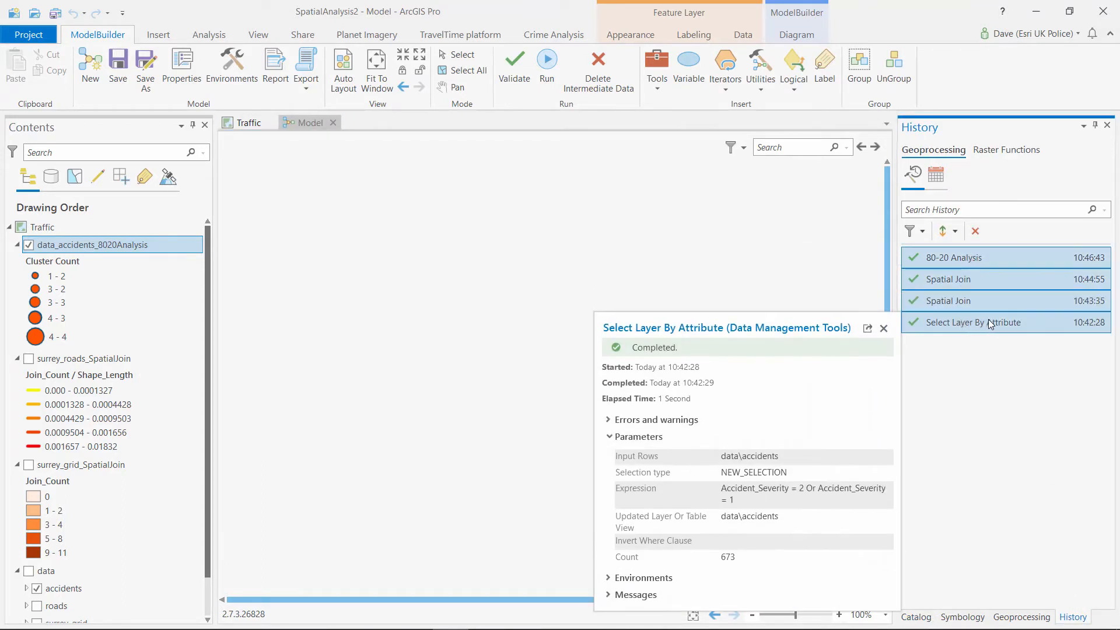
{"action": "left_click_drag", "start_coordinate": [597, 312], "coordinate": [513, 340]}
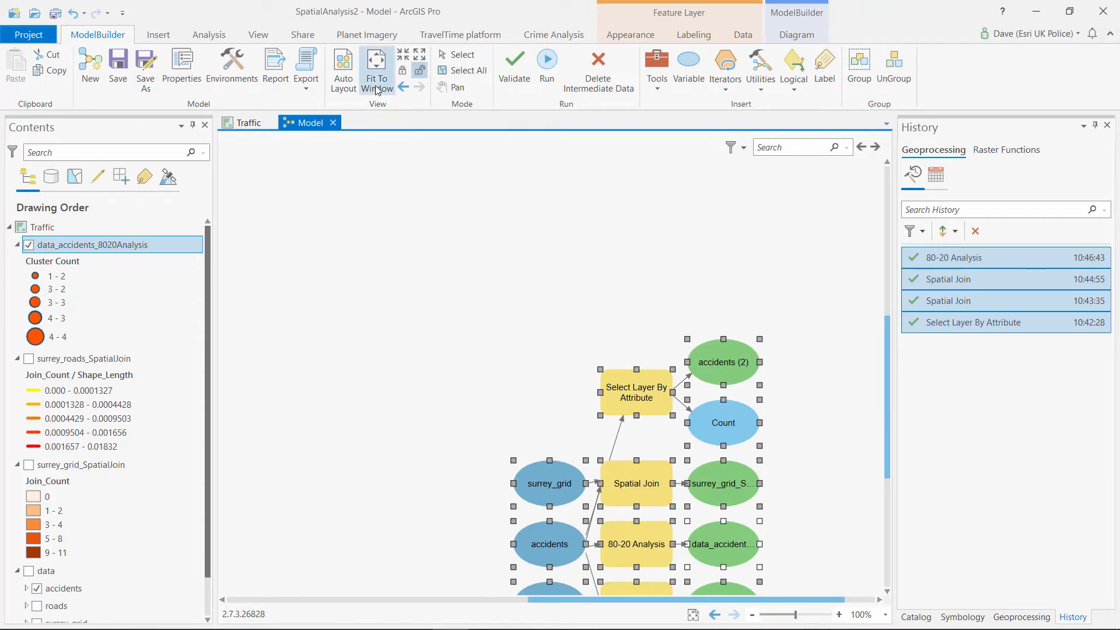
{"action": "left_click", "coordinate": [347, 70]}
{"action": "left_click", "coordinate": [376, 70]}
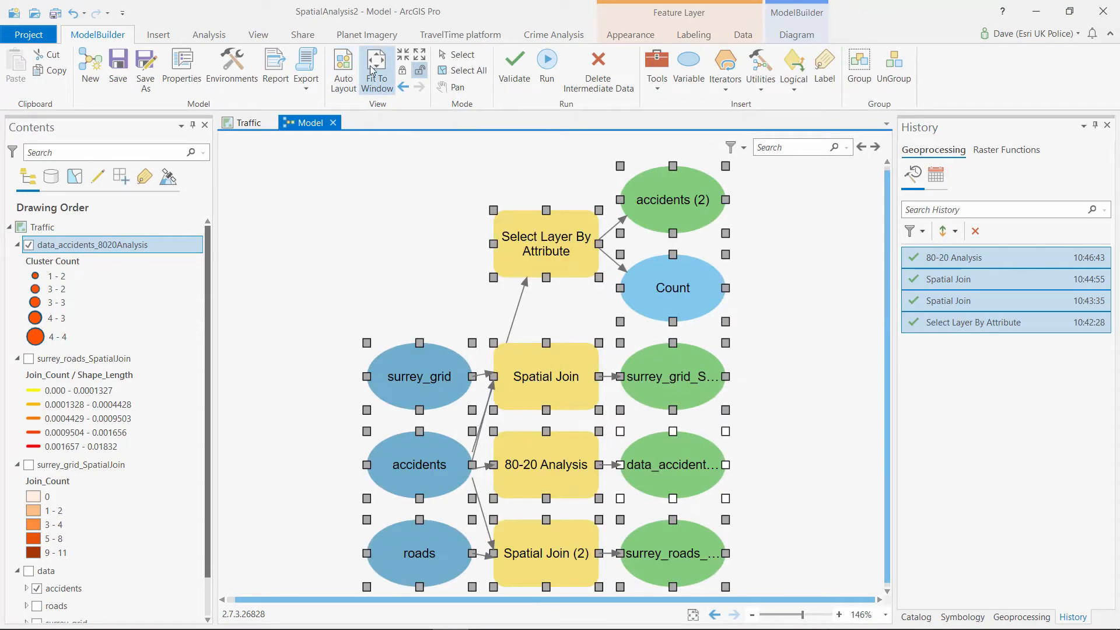
Make accidents (2) a precondition of the Spatial Join tool
{"action": "left_click", "coordinate": [405, 228]}
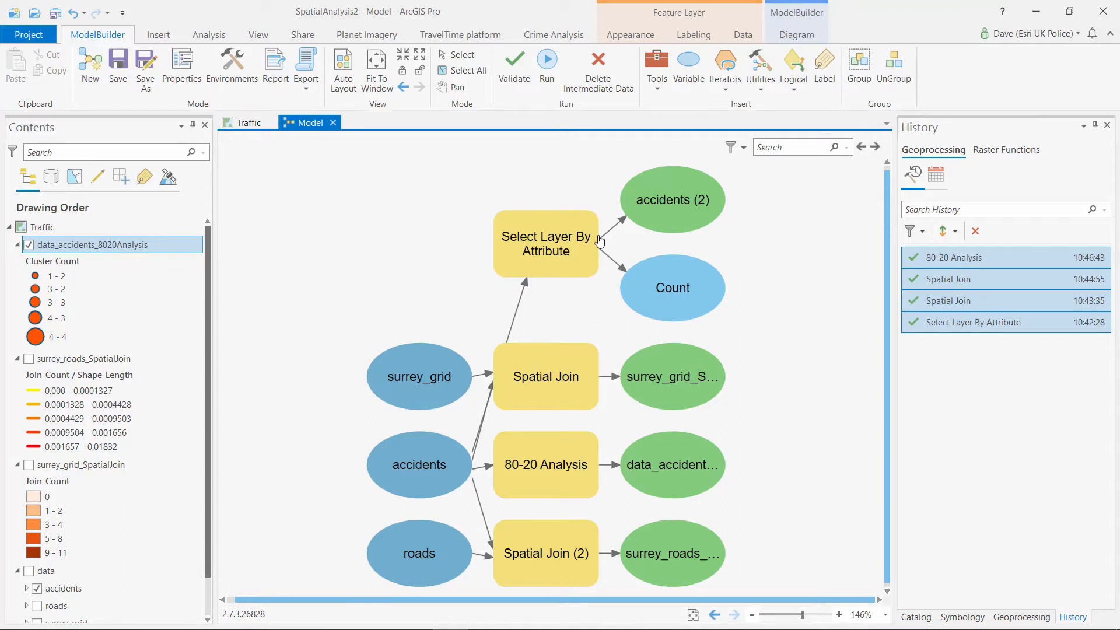
{"action": "mouse_move", "coordinate": [554, 251]}
{"action": "left_click", "coordinate": [692, 189]}
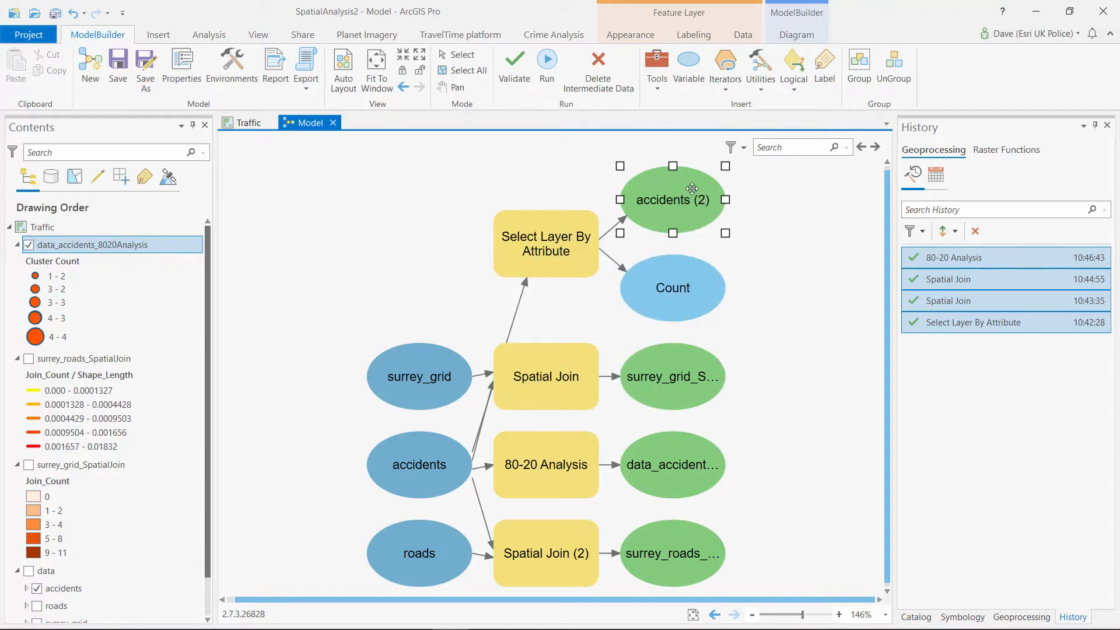
{"action": "left_click_drag", "start_coordinate": [684, 197], "coordinate": [649, 235]}
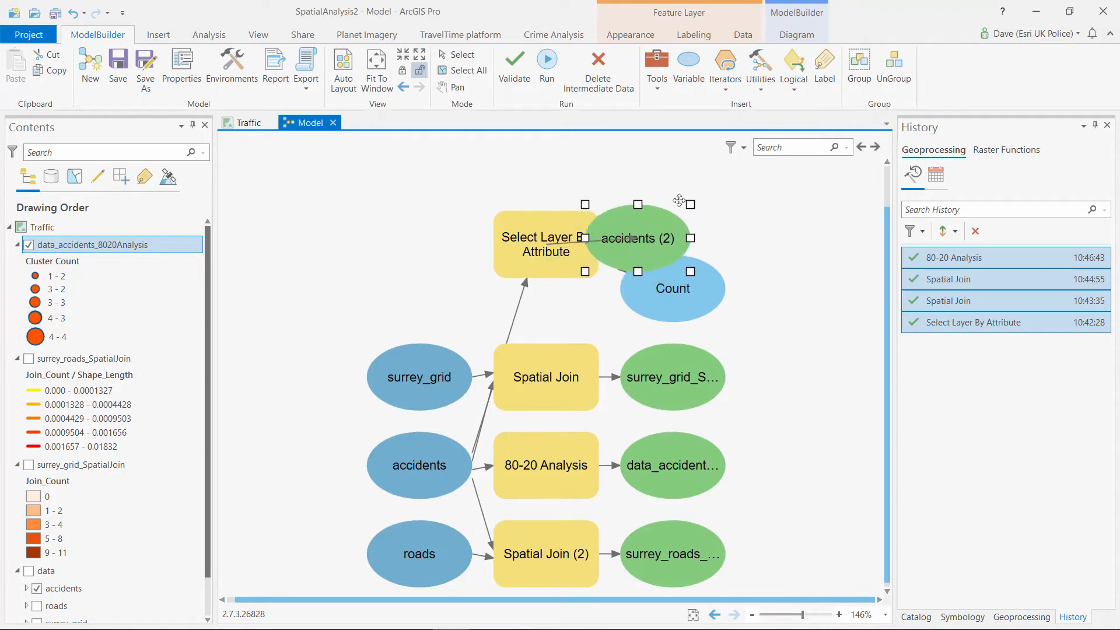
{"action": "left_click_drag", "start_coordinate": [679, 200], "coordinate": [559, 380]}
{"action": "left_click", "coordinate": [785, 260]}
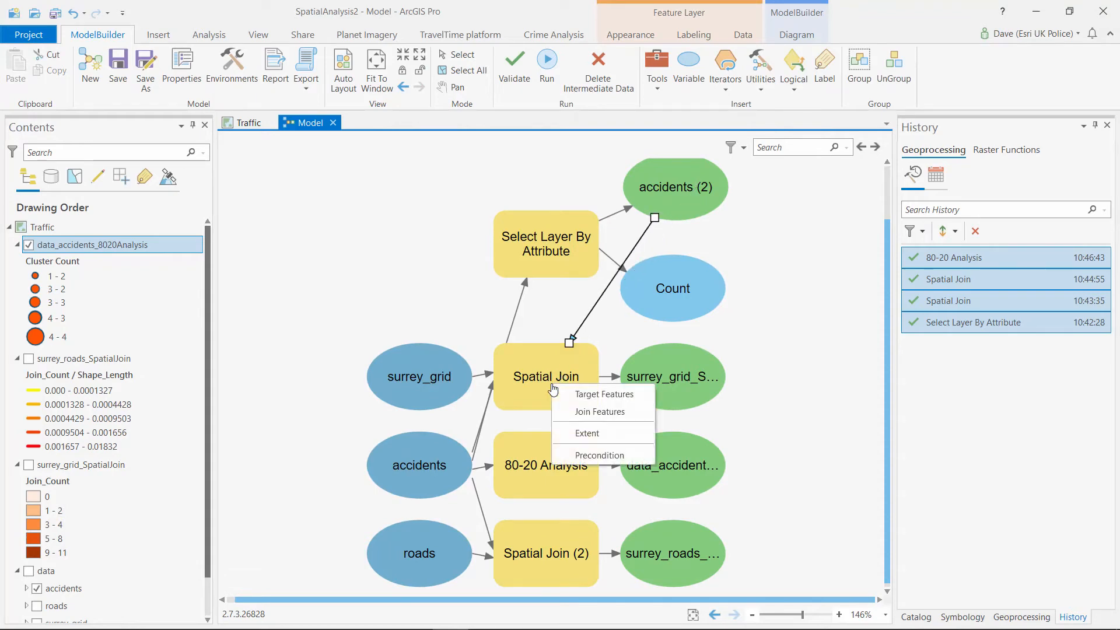
{"action": "left_click", "coordinate": [619, 453]}
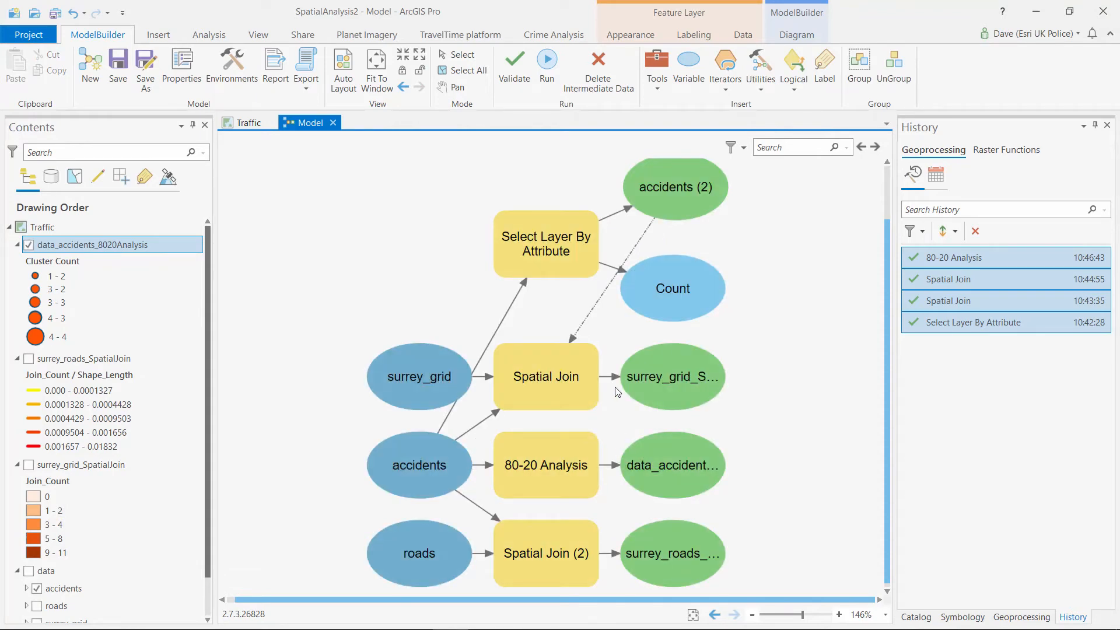
Make the grid join output gate Spatial Join (2) and the roads join output gate 80-20 Analysis, then auto-layout
{"action": "mouse_move", "coordinate": [554, 244]}
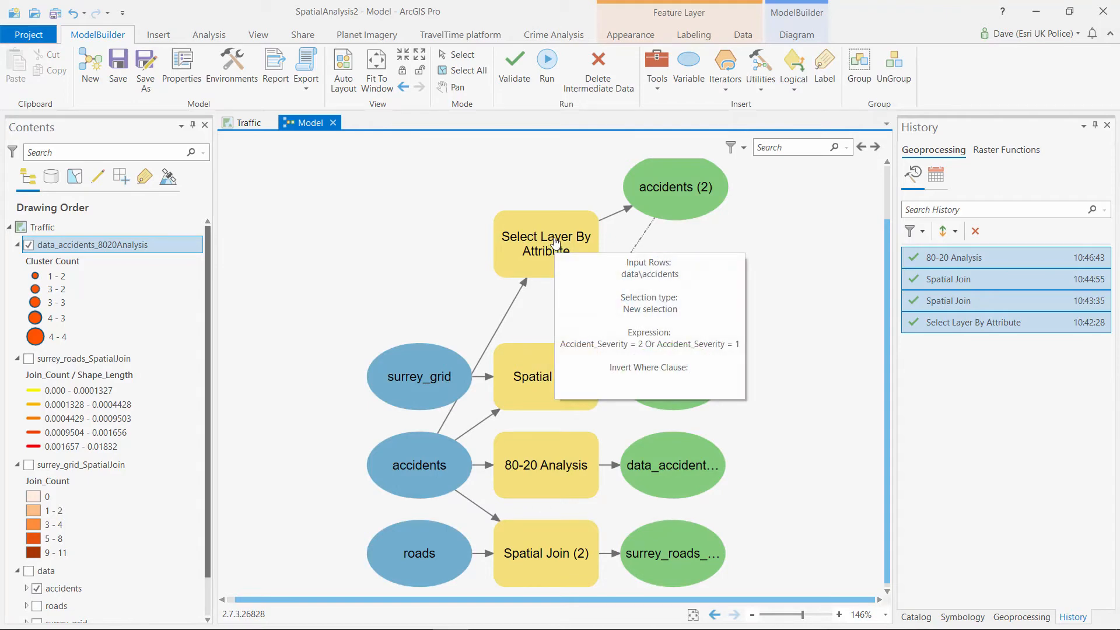
{"action": "mouse_move", "coordinate": [537, 406]}
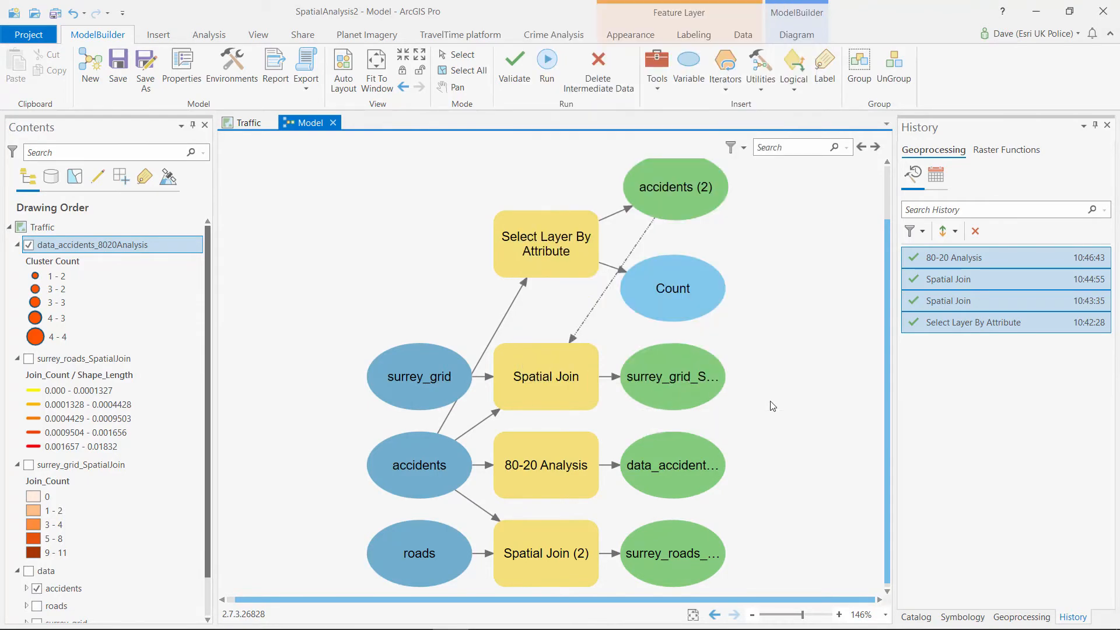
{"action": "mouse_move", "coordinate": [687, 372]}
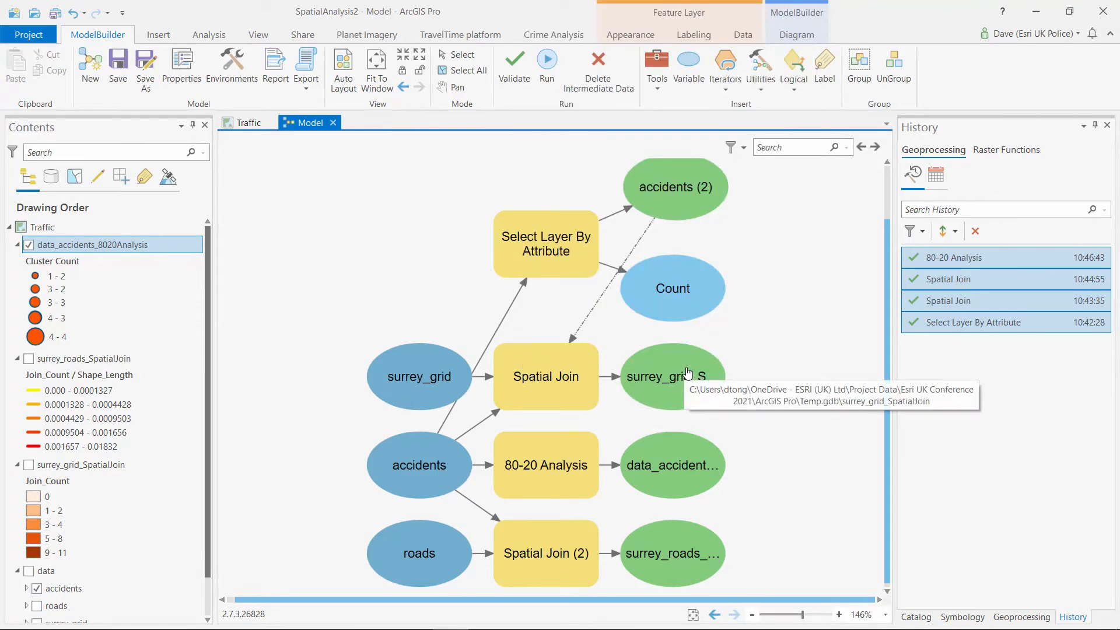
{"action": "left_click_drag", "start_coordinate": [688, 372], "coordinate": [554, 558]}
{"action": "left_click", "coordinate": [589, 536]}
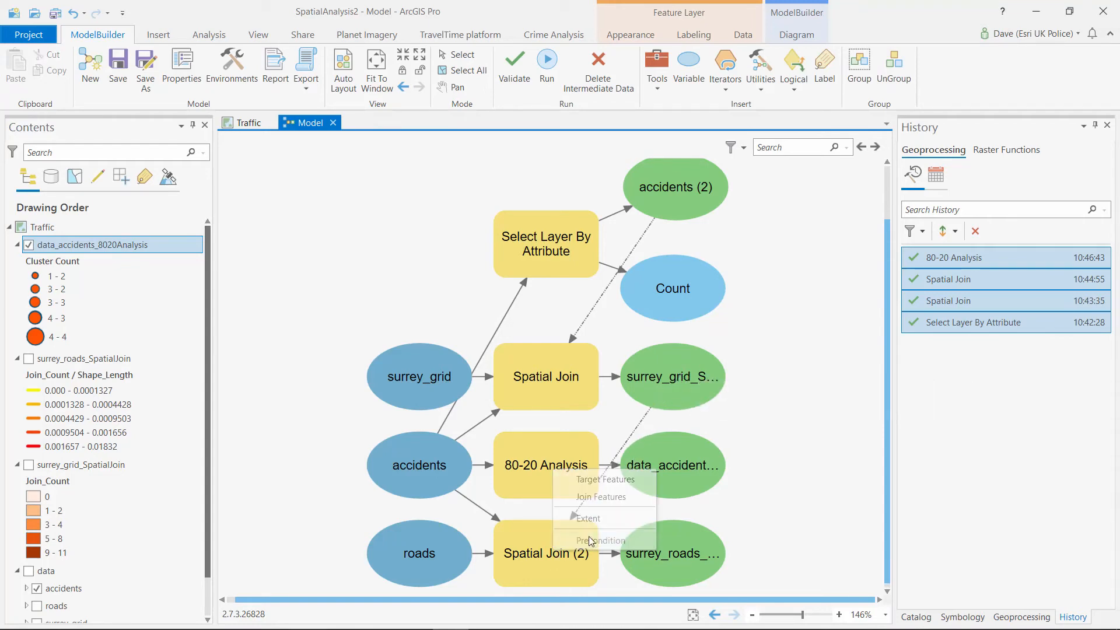
{"action": "mouse_move", "coordinate": [634, 537]}
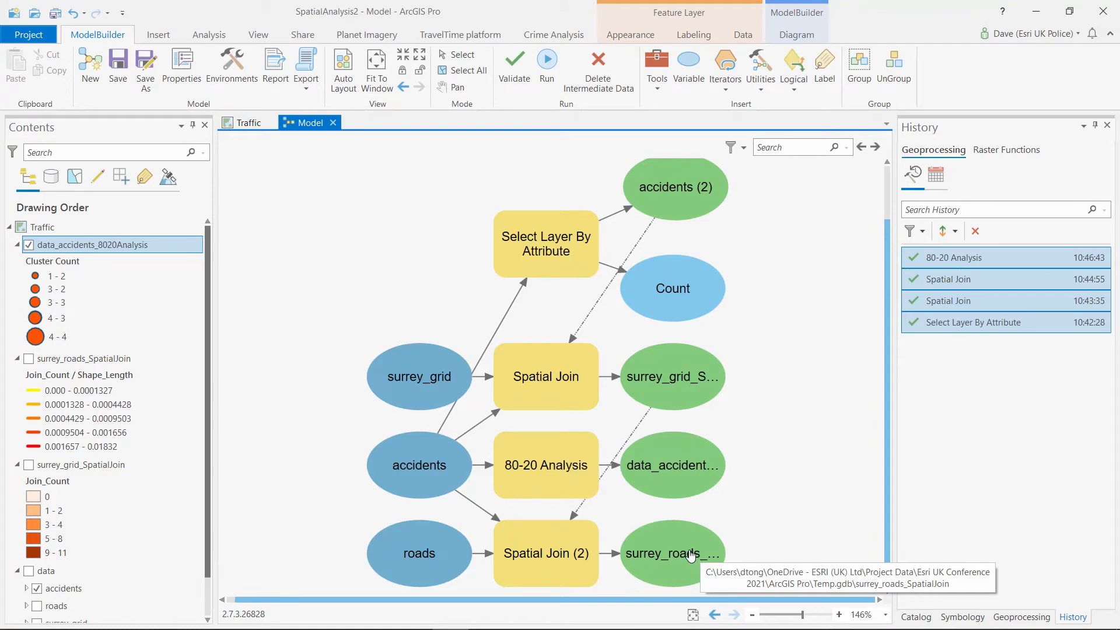
{"action": "left_click_drag", "start_coordinate": [697, 552], "coordinate": [564, 460]}
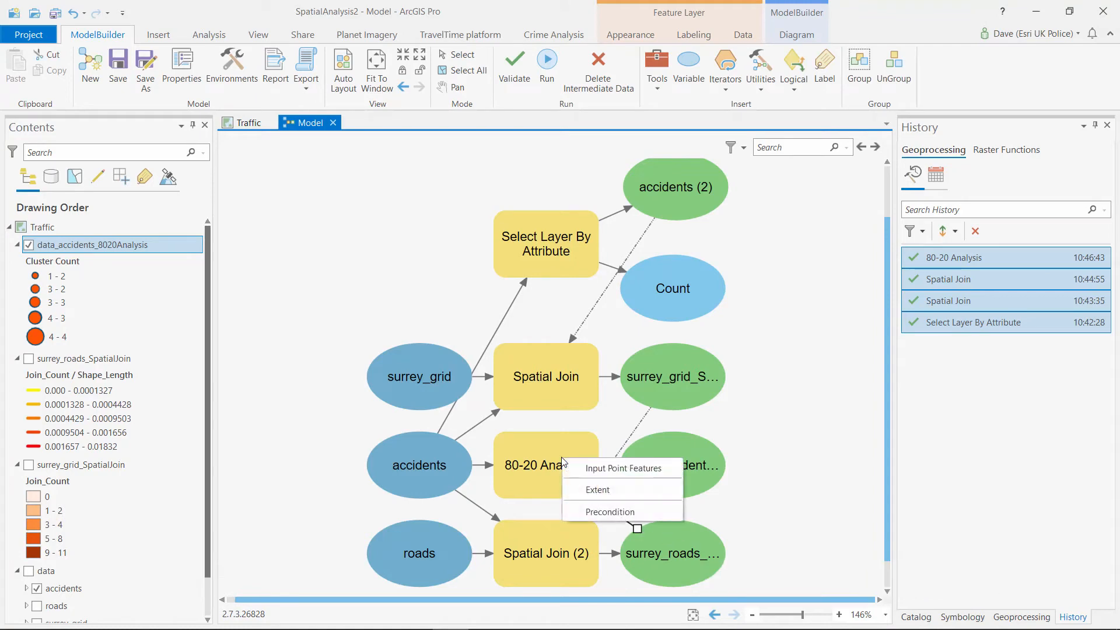
{"action": "left_click", "coordinate": [604, 513]}
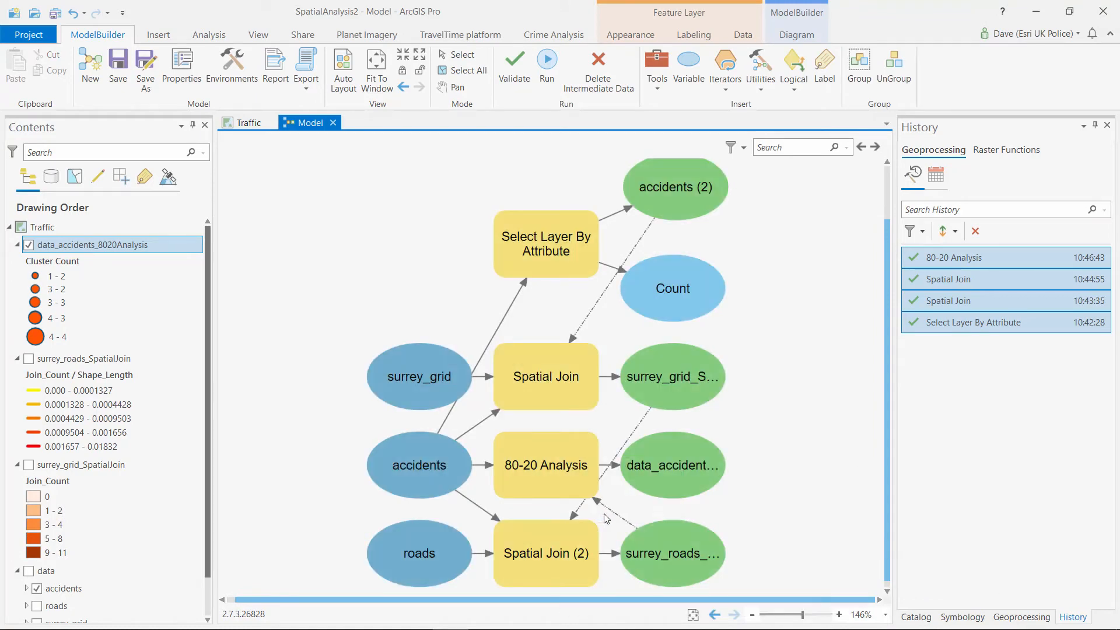
{"action": "left_click", "coordinate": [343, 69]}
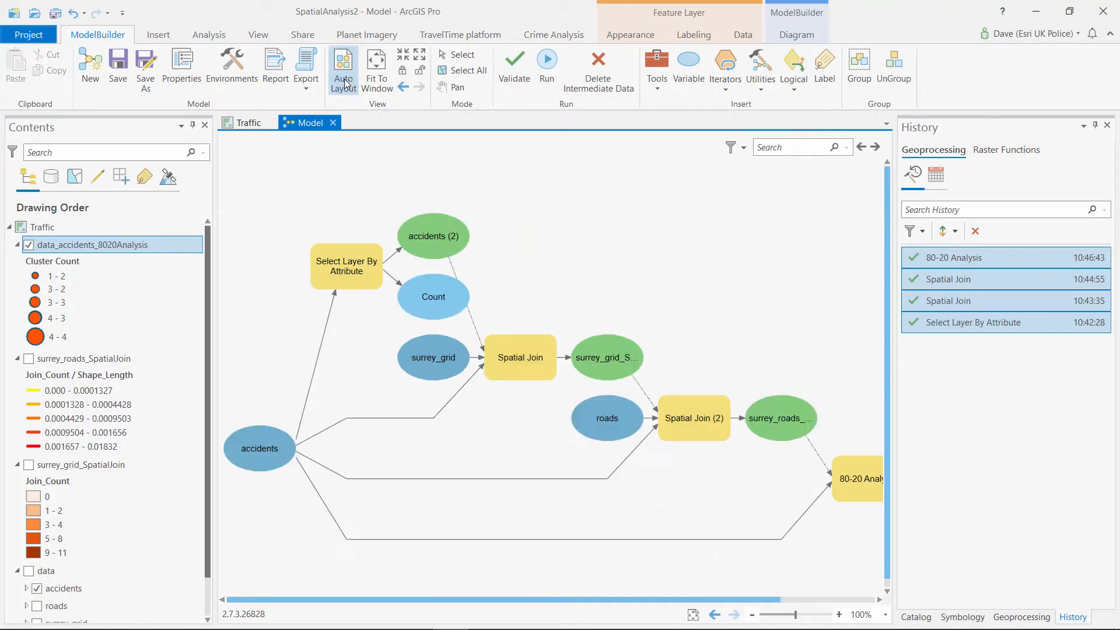
Fit the model to the window and expose the accidents and surrey_grid inputs as parameters
{"action": "left_click", "coordinate": [378, 72]}
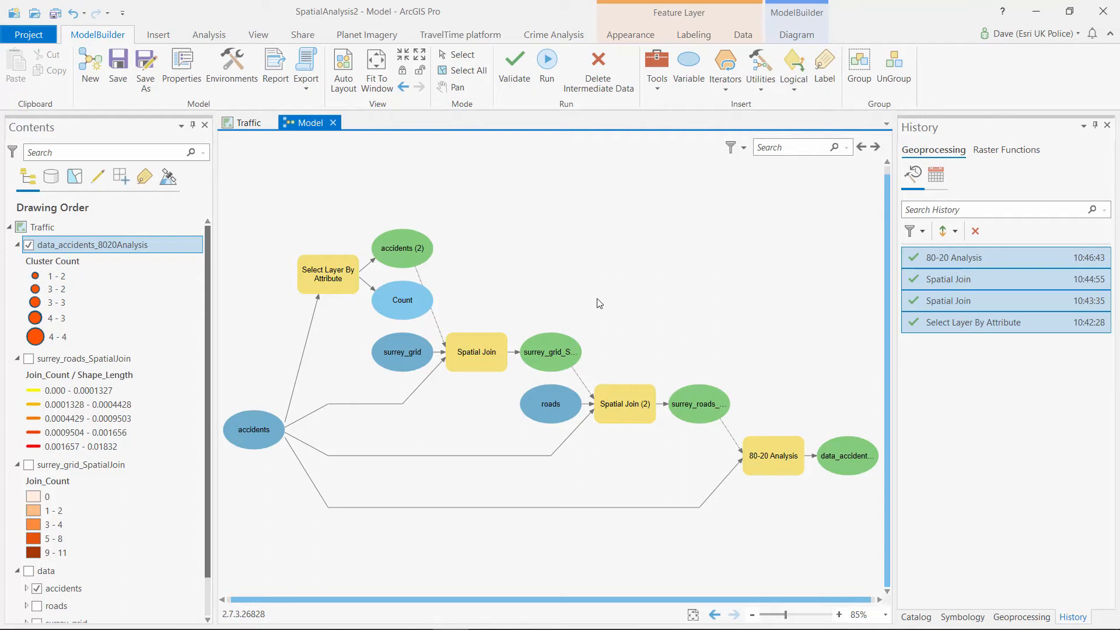
{"action": "right_click", "coordinate": [255, 432]}
{"action": "left_click", "coordinate": [297, 457]}
{"action": "right_click", "coordinate": [401, 352]}
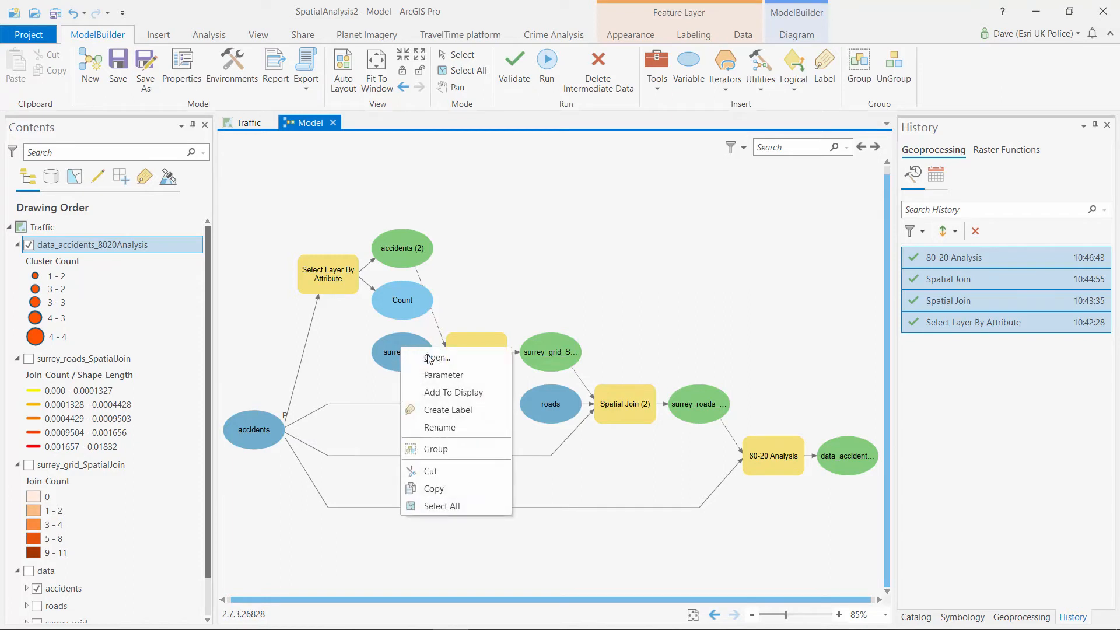
{"action": "left_click", "coordinate": [444, 428]}
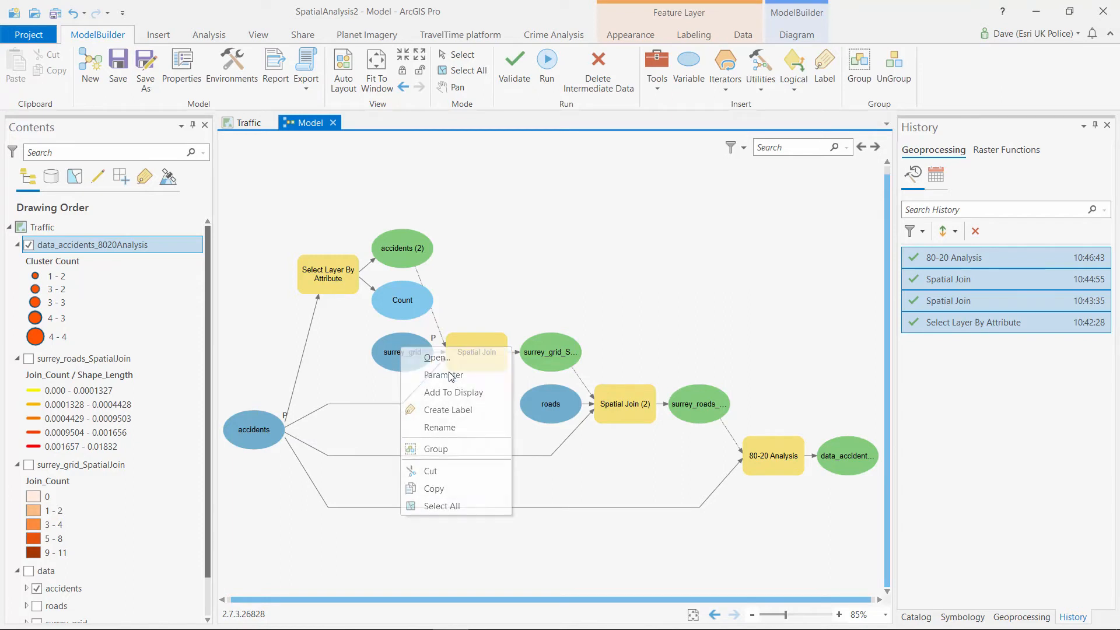
Mark the grid join, roads join and 80-20 Analysis outputs as model parameters
{"action": "right_click", "coordinate": [561, 349]}
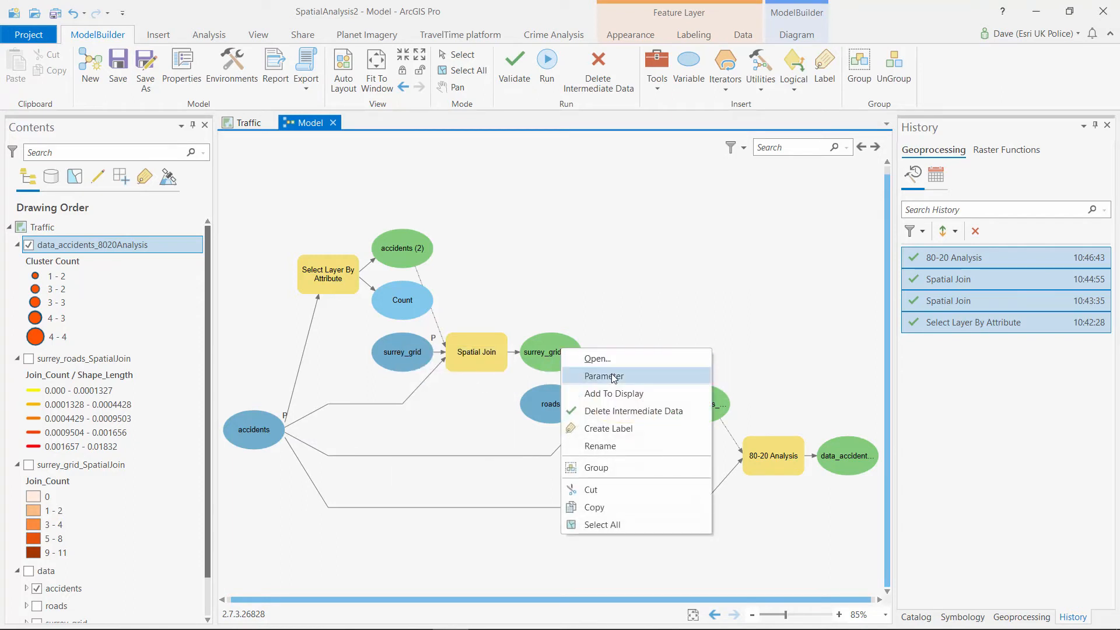
{"action": "left_click", "coordinate": [601, 376]}
{"action": "right_click", "coordinate": [705, 404]}
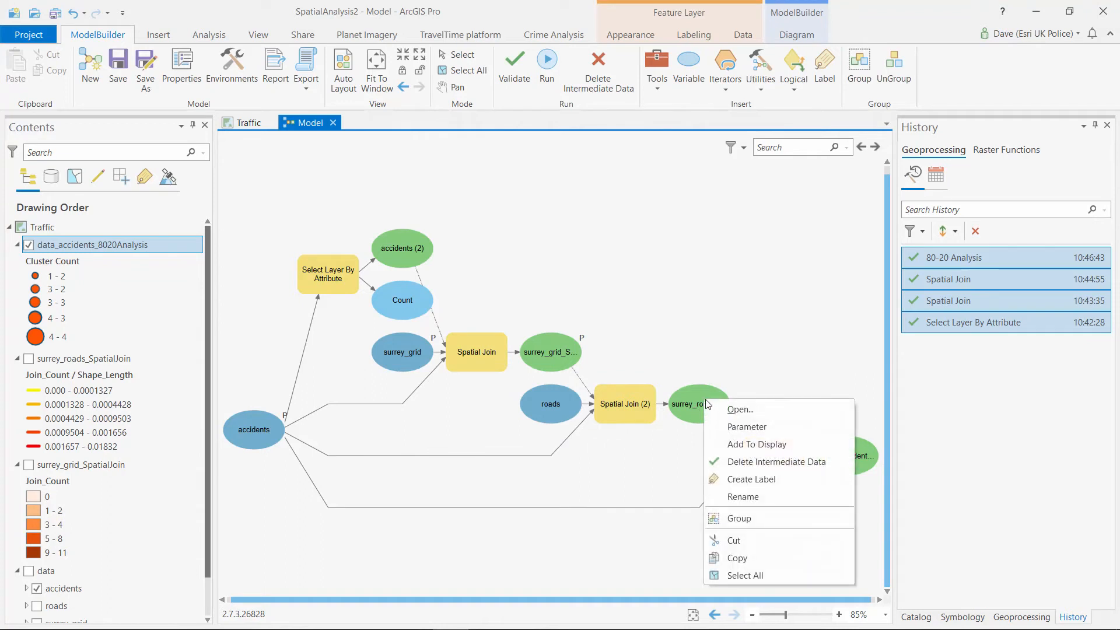
{"action": "left_click", "coordinate": [744, 428]}
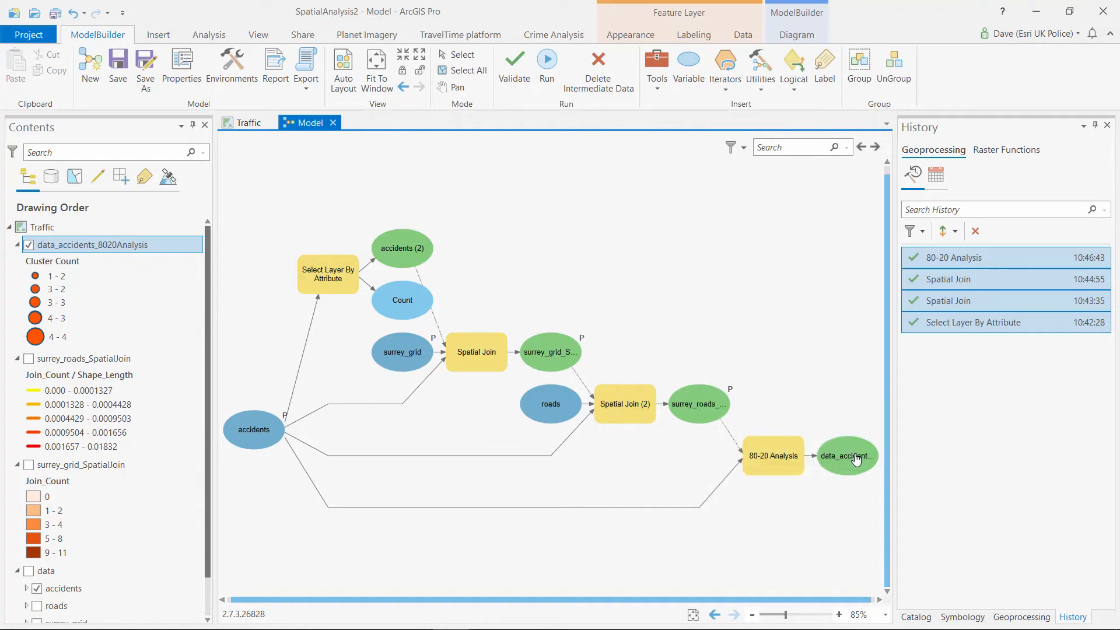
{"action": "right_click", "coordinate": [853, 453]}
{"action": "left_click", "coordinate": [915, 483]}
Save the model and show it under Analysis.tbx in the Catalog pane
{"action": "left_click", "coordinate": [116, 64]}
{"action": "left_click", "coordinate": [920, 618]}
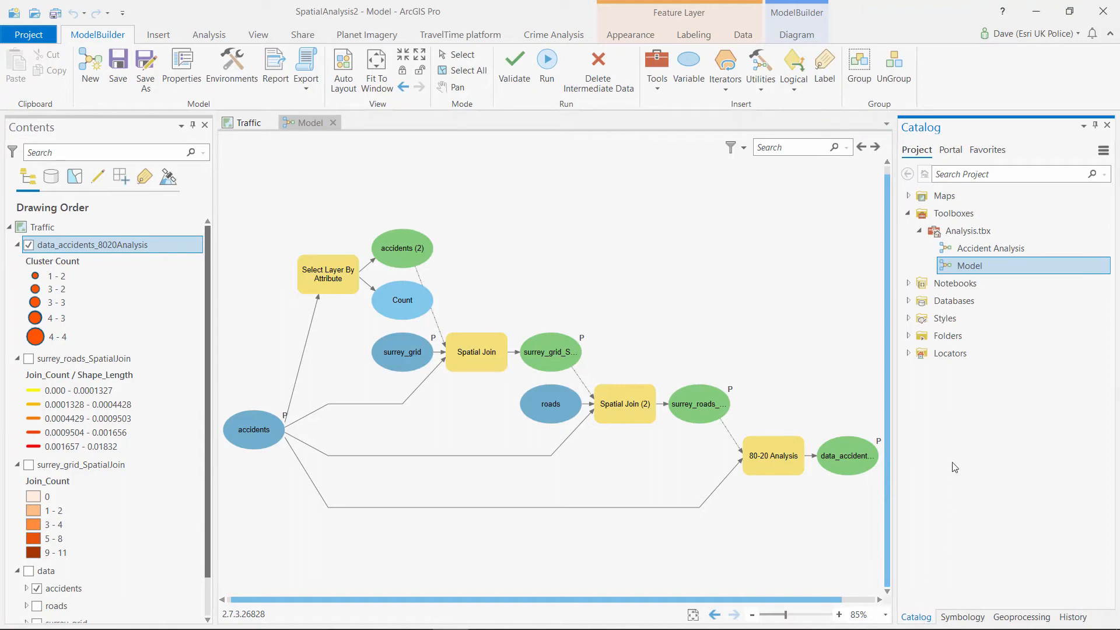
{"action": "mouse_move", "coordinate": [977, 269]}
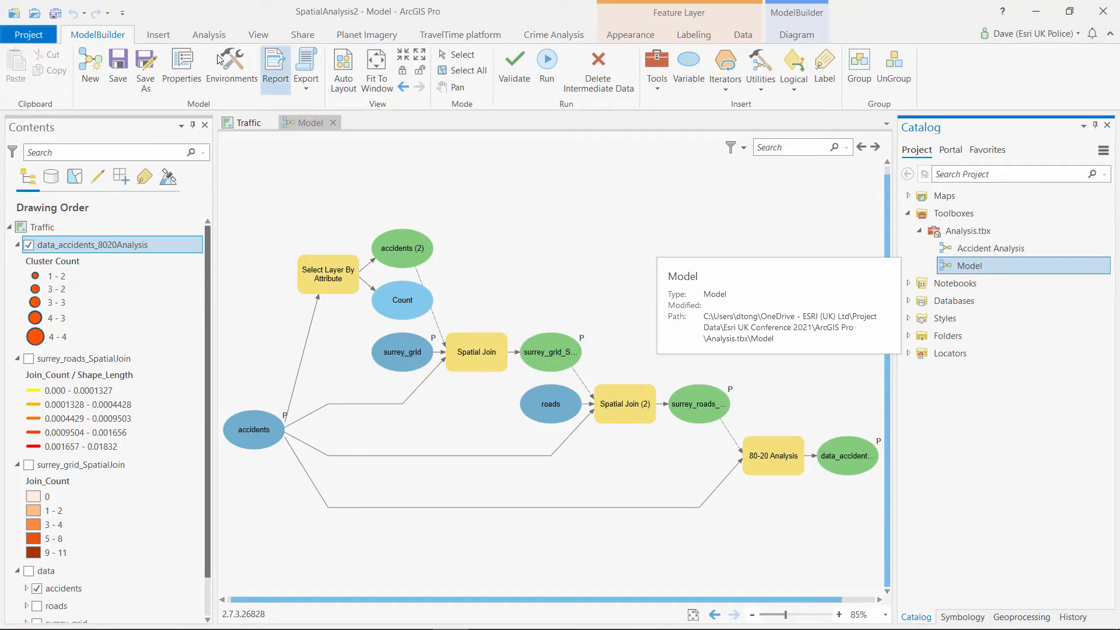
Set the model's Name to AccsAnalysis and Label to 'Accident Analysis 2', then save it
{"action": "left_click", "coordinate": [182, 60]}
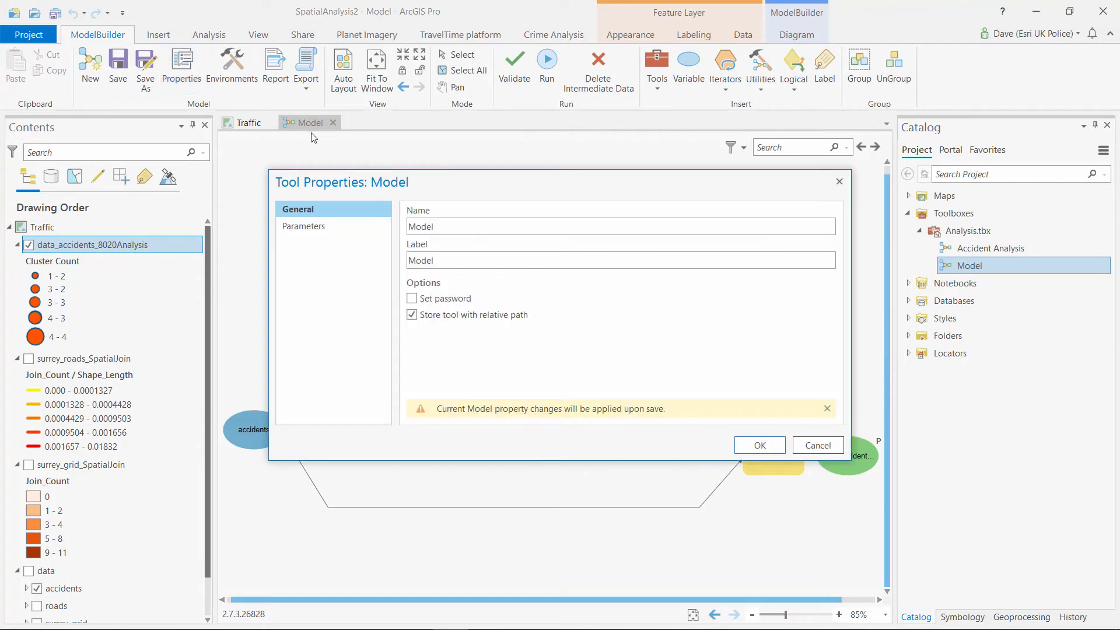
{"action": "double_click", "coordinate": [443, 221]}
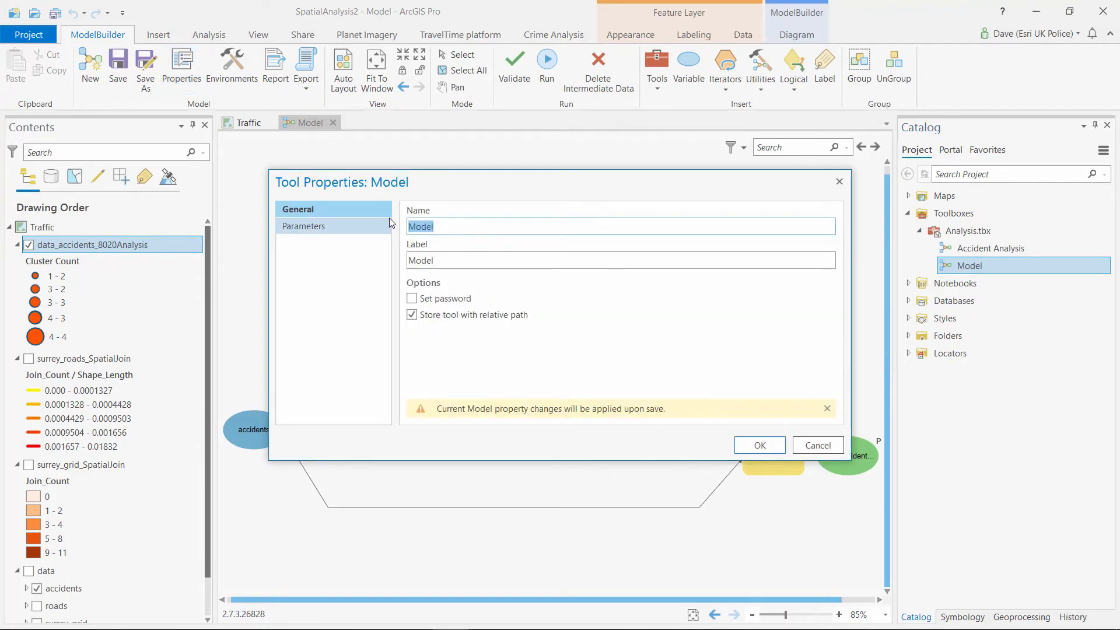
{"action": "type", "text": "Acc"}
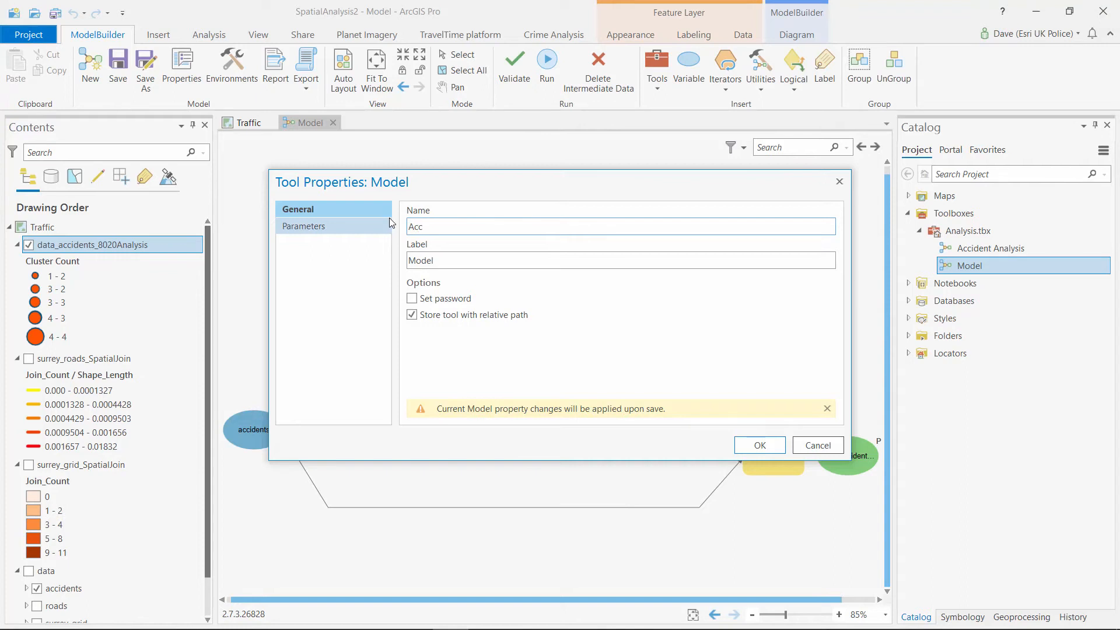
{"action": "type", "text": "sAnalysis"}
{"action": "left_click_drag", "start_coordinate": [470, 265], "coordinate": [350, 257]}
{"action": "key", "text": "BackSpace"}
{"action": "type", "text": "Acc"}
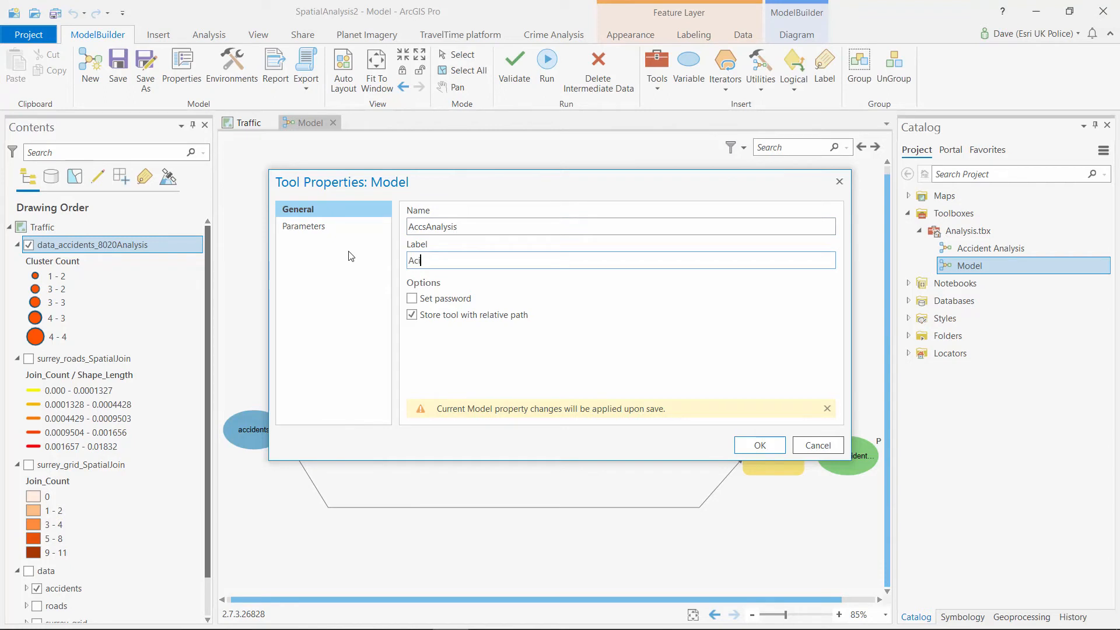
{"action": "key", "text": "BackSpace"}
{"action": "type", "text": "cident Analysis"}
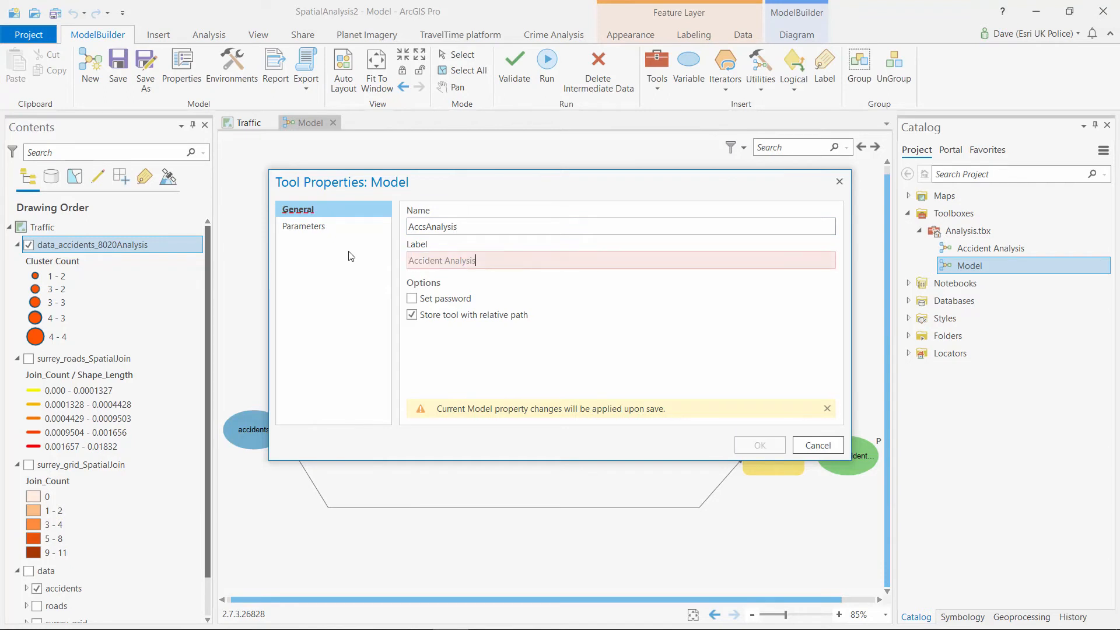
{"action": "type", "text": " 1"}
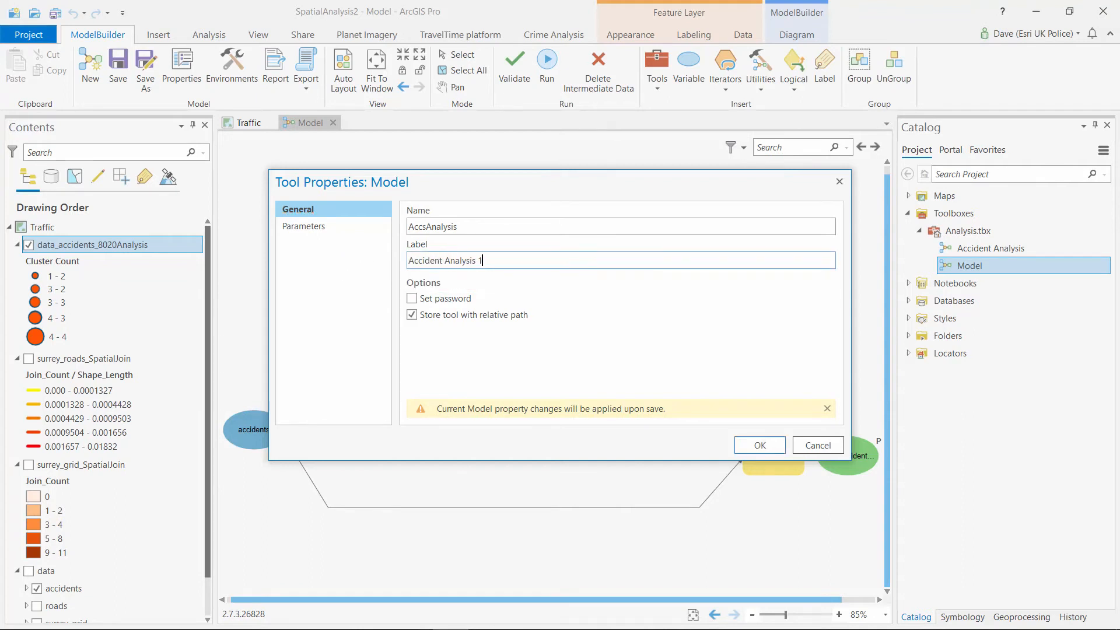
{"action": "key", "text": "BackSpace"}
{"action": "type", "text": "2"}
{"action": "left_click", "coordinate": [758, 446]}
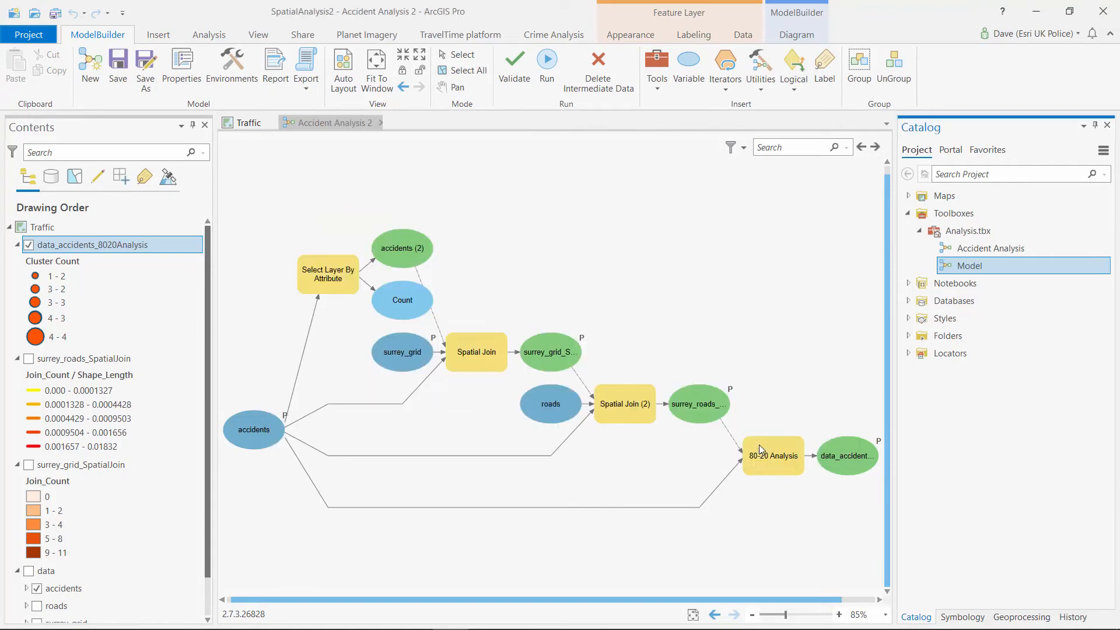
{"action": "left_click", "coordinate": [120, 62]}
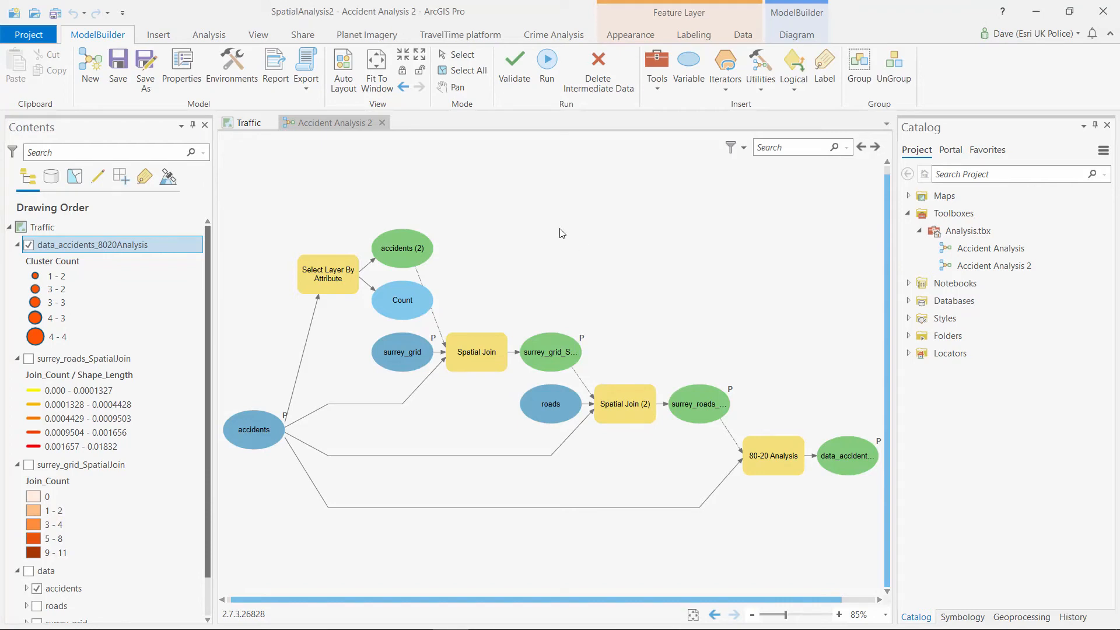
Remove the three analysis output layers from the Traffic map and open the Accident Analysis 2 tool
{"action": "left_click", "coordinate": [252, 126]}
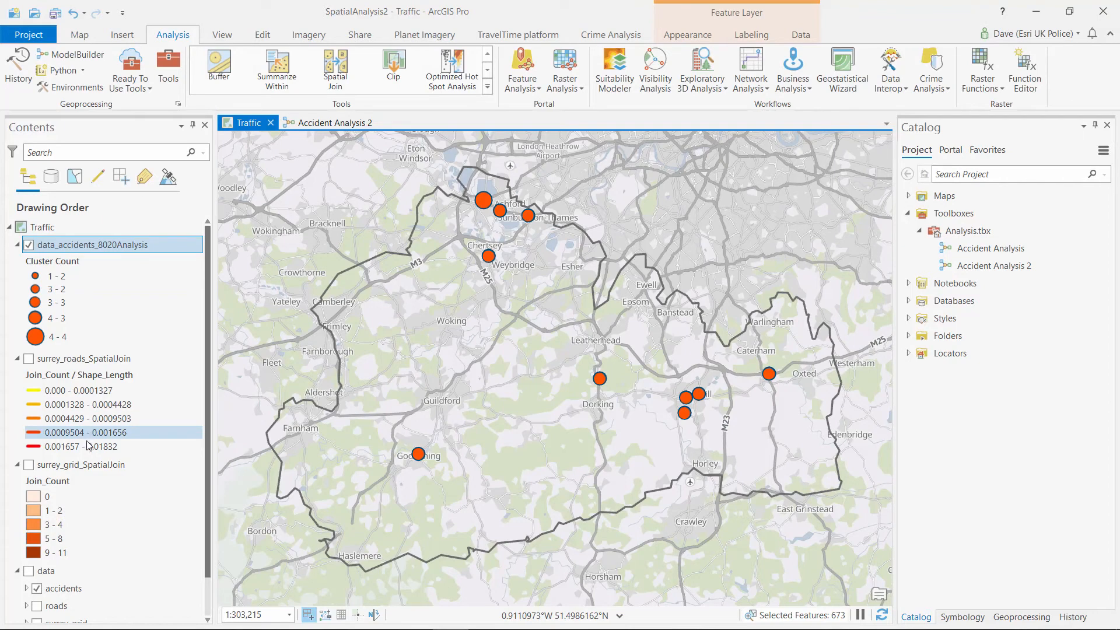
{"action": "left_click", "coordinate": [97, 466], "text": "shift"}
{"action": "right_click", "coordinate": [97, 473]}
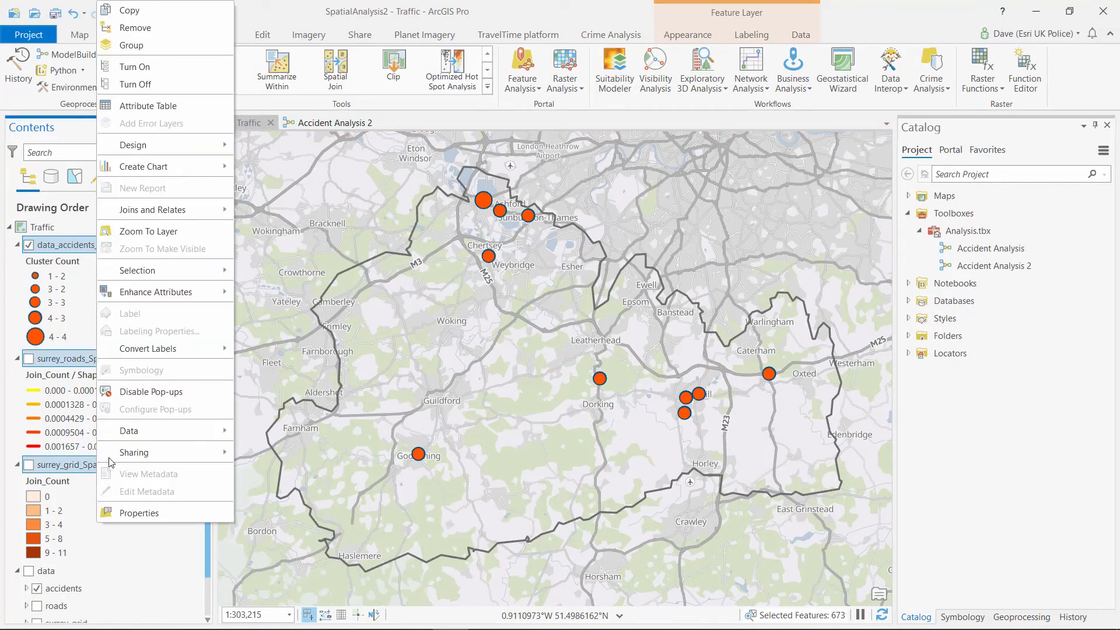
{"action": "left_click", "coordinate": [142, 29]}
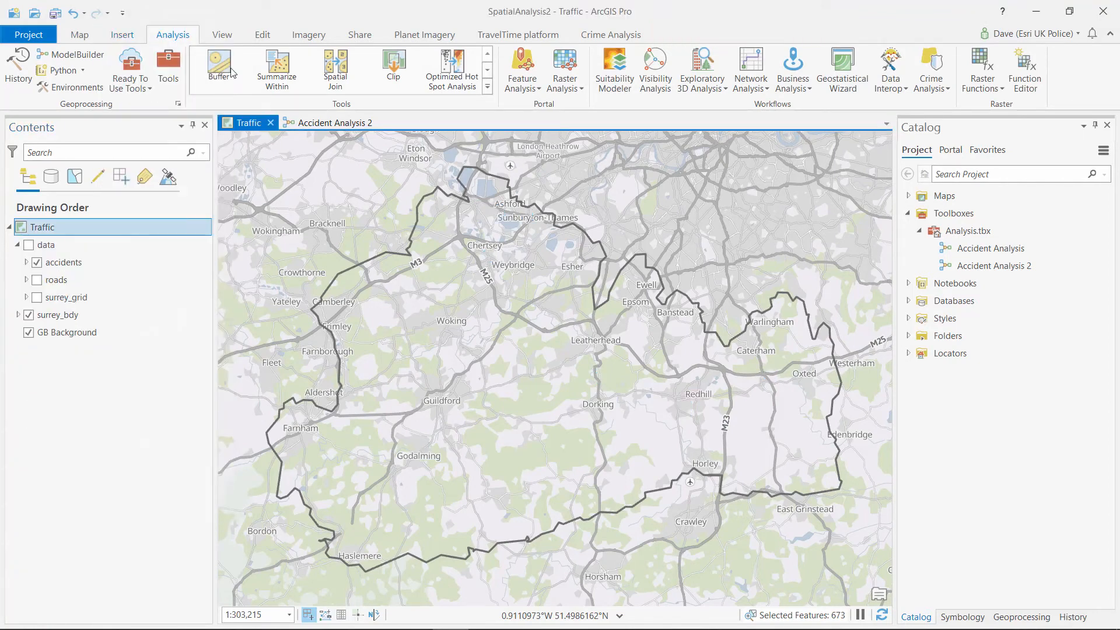
{"action": "double_click", "coordinate": [1014, 265]}
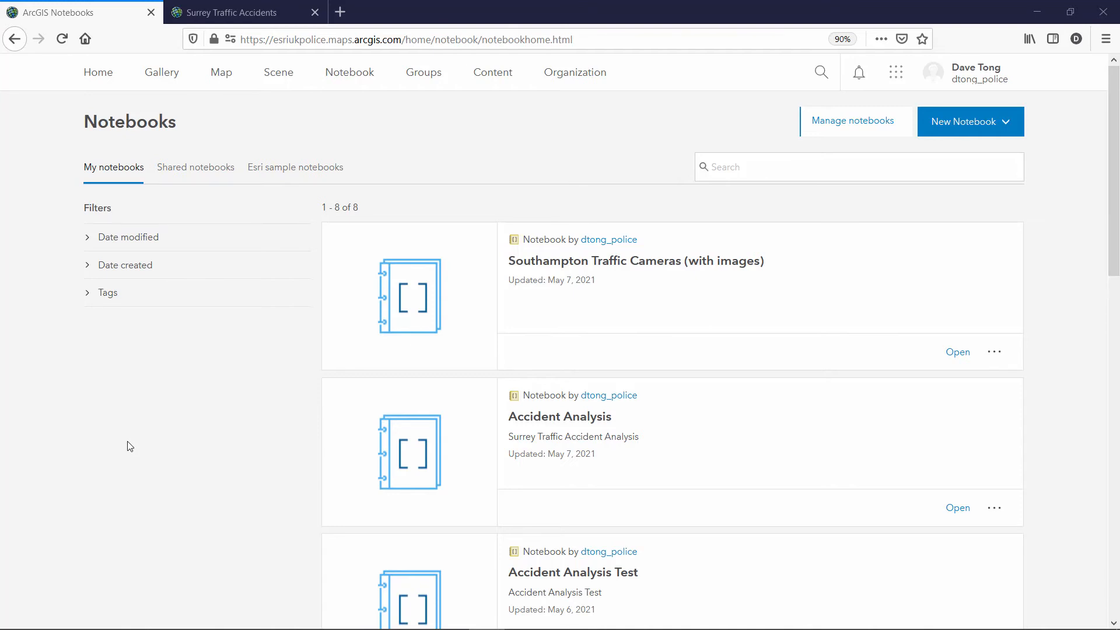
Pick Standard from the New Notebook options to start a new notebook
{"action": "left_click", "coordinate": [996, 128]}
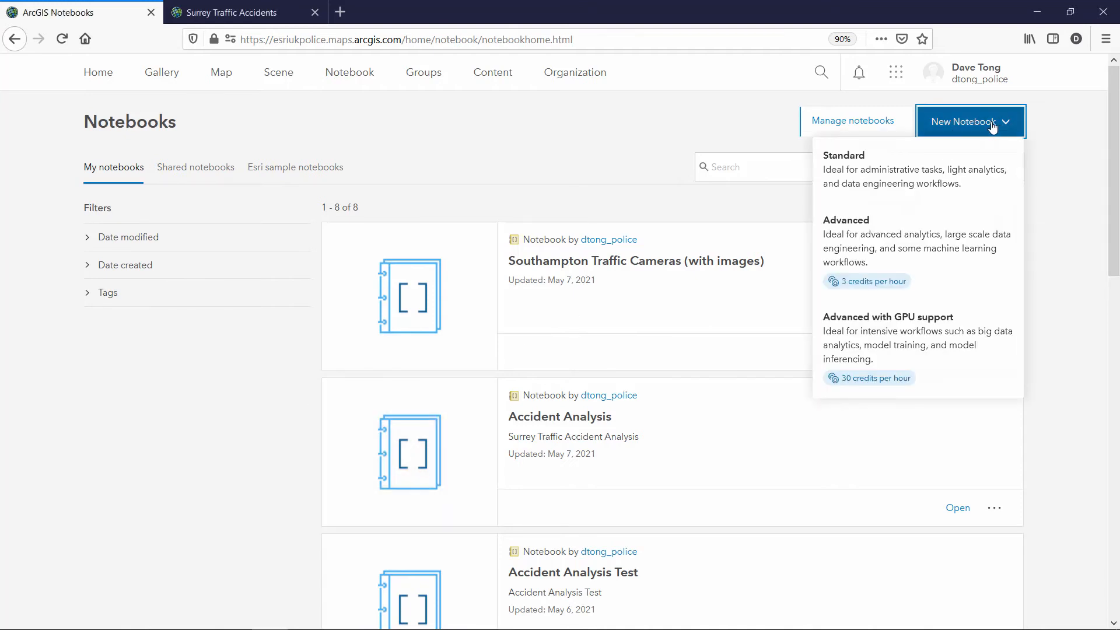
{"action": "left_click", "coordinate": [910, 176]}
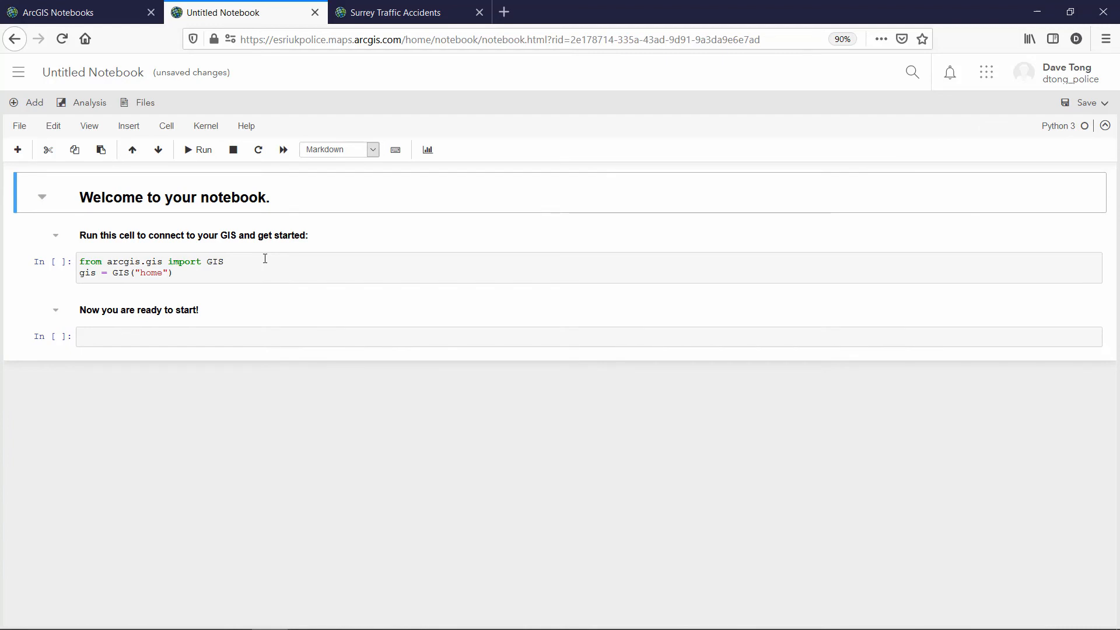
Run the GIS connection cell, then define accident_data, road_data and grid_data with gis.content.get
{"action": "left_click", "coordinate": [230, 264]}
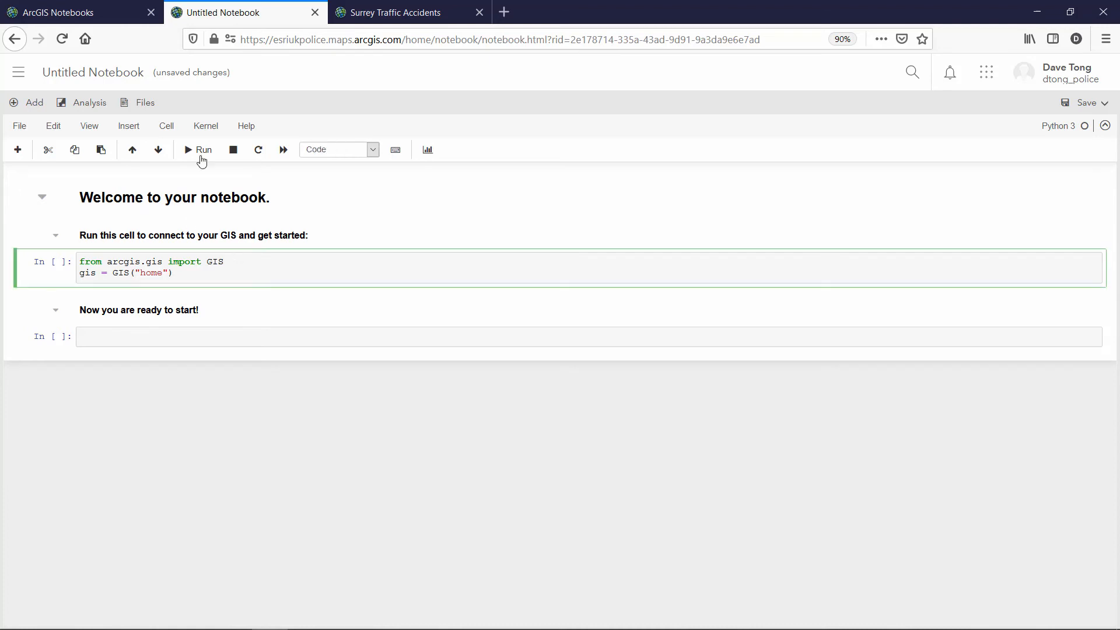
{"action": "left_click", "coordinate": [205, 153]}
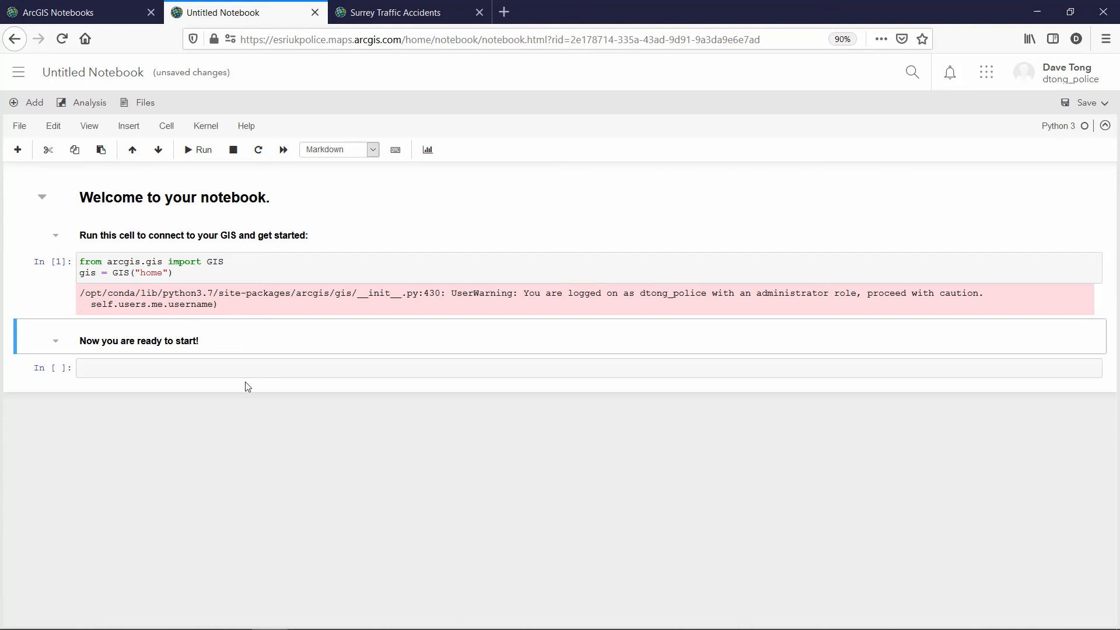
{"action": "left_click", "coordinate": [101, 366]}
{"action": "type", "text": "accident_data = gis.content.get(\"e807868a66b94643b152a0beafdfa0f0\").layers[0]"}
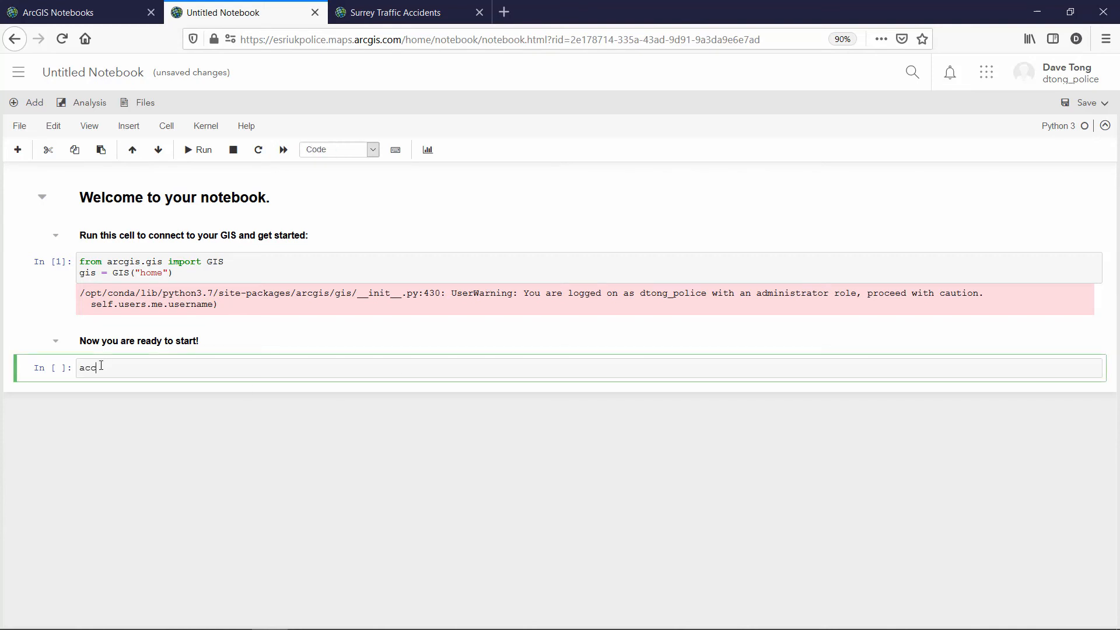
{"action": "key", "text": "Return"}
{"action": "type", "text": "road_data = gis.content.get(\"a71397fb277f424a94d7f9bf584f4e64\").layers[0]"}
{"action": "key", "text": "Return"}
{"action": "type", "text": "grid_data = gis.content.get(\"a71397fb277f424a94d7f9bf584f4e64\").layers[1]"}
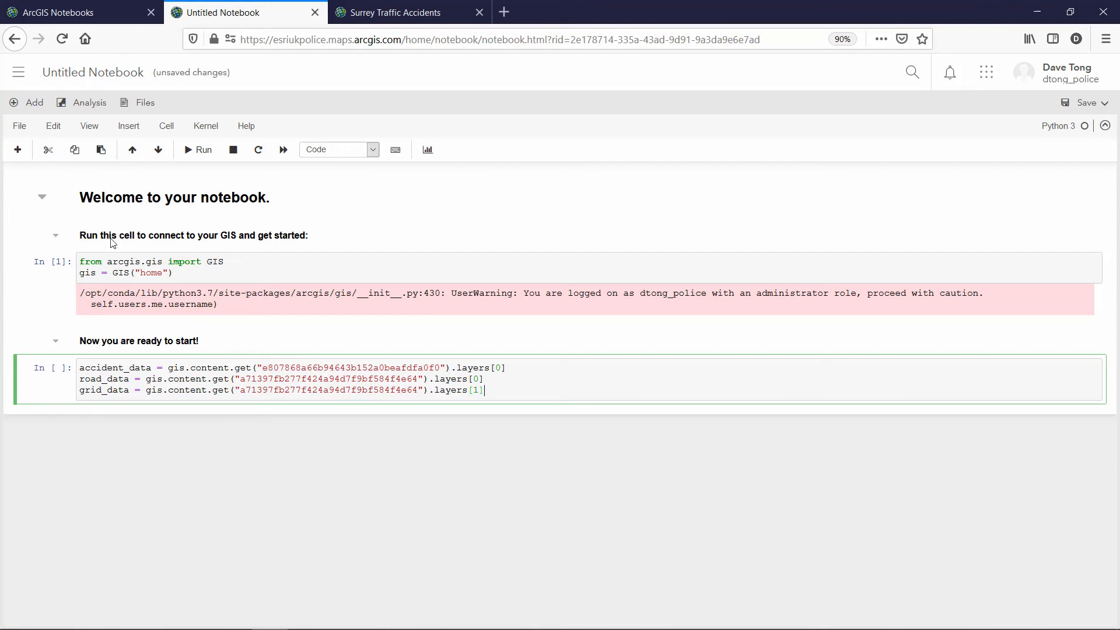
Insert two Join Features code snippets from the Summarize Data analysis tools
{"action": "left_click", "coordinate": [88, 104]}
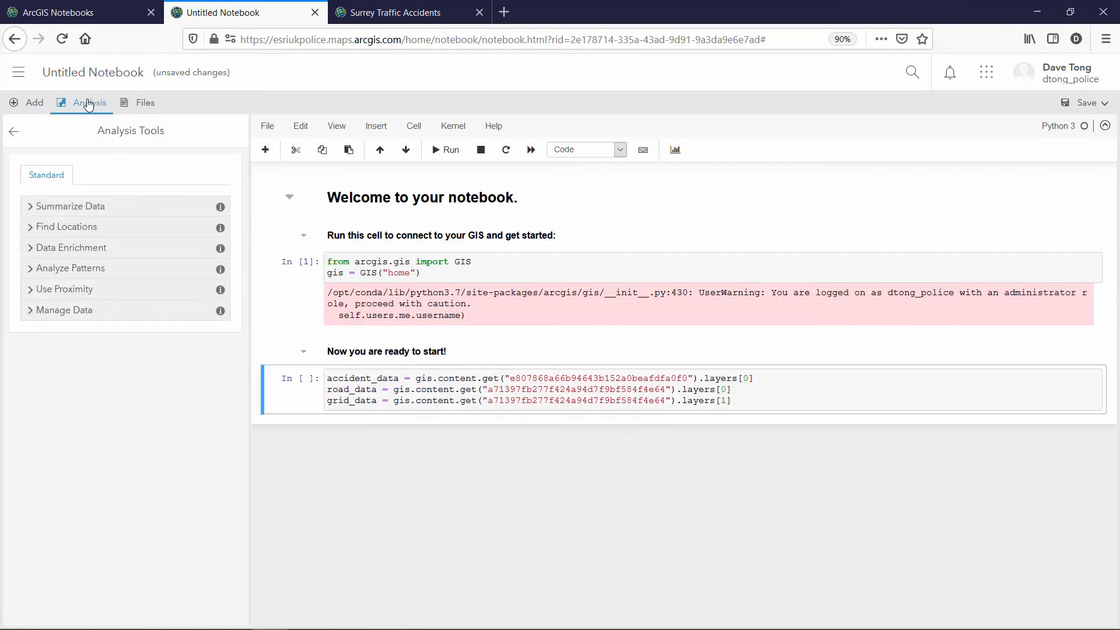
{"action": "left_click", "coordinate": [85, 208]}
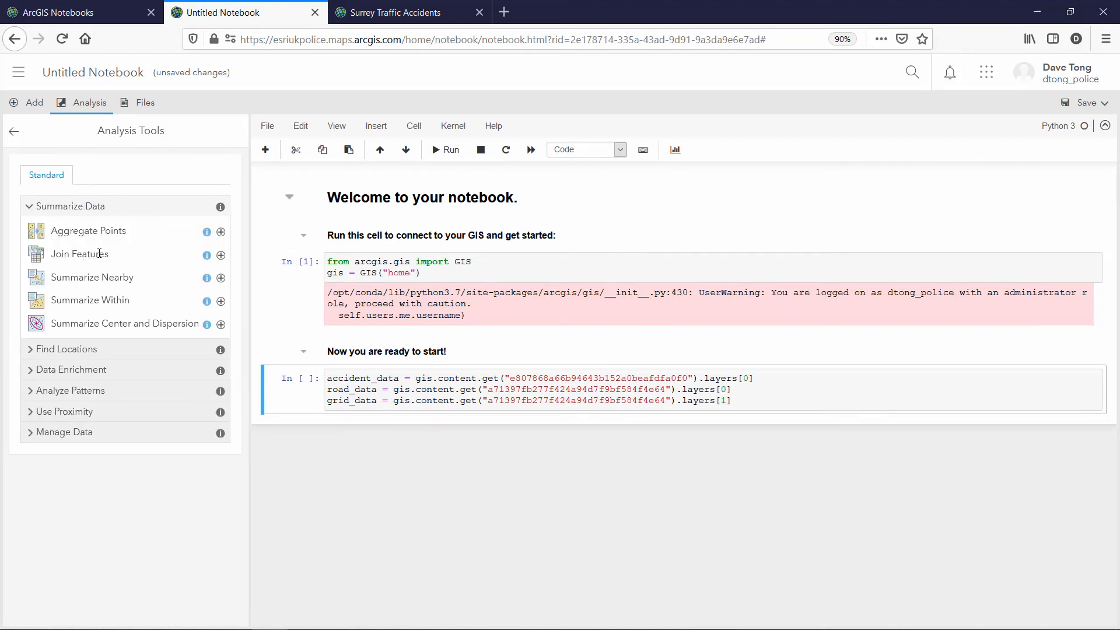
{"action": "left_click", "coordinate": [221, 256]}
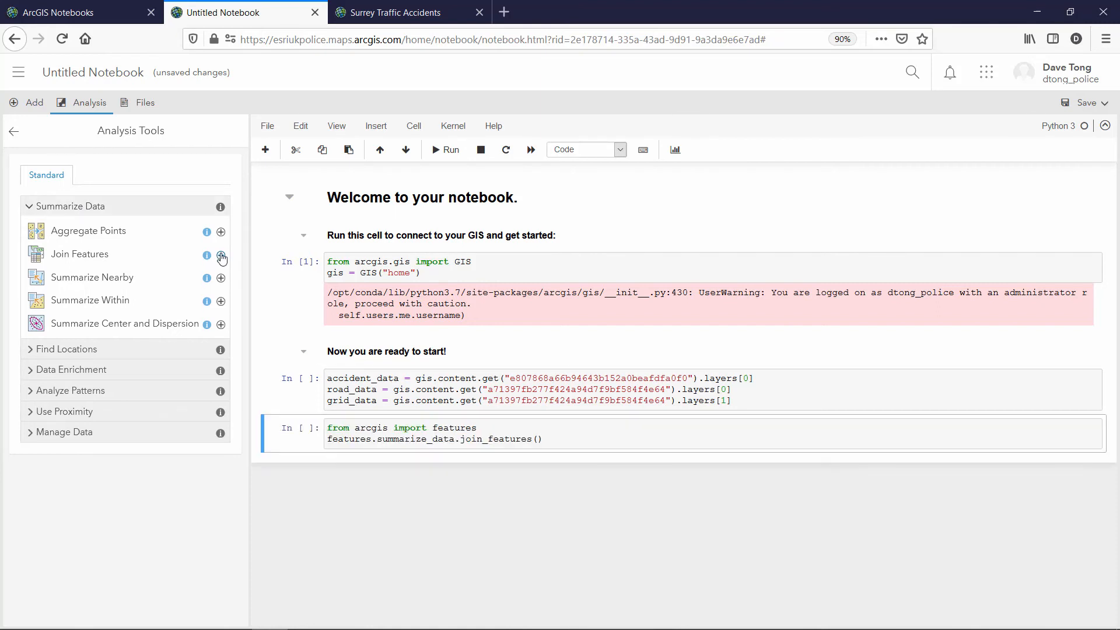
{"action": "left_click", "coordinate": [221, 256]}
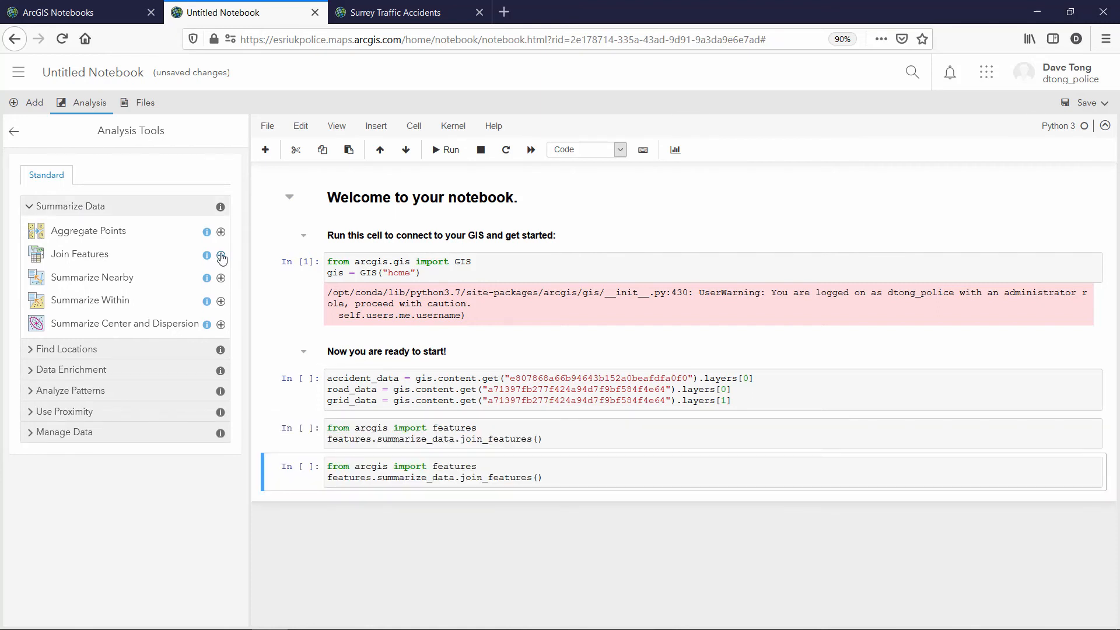
{"action": "left_click", "coordinate": [87, 103]}
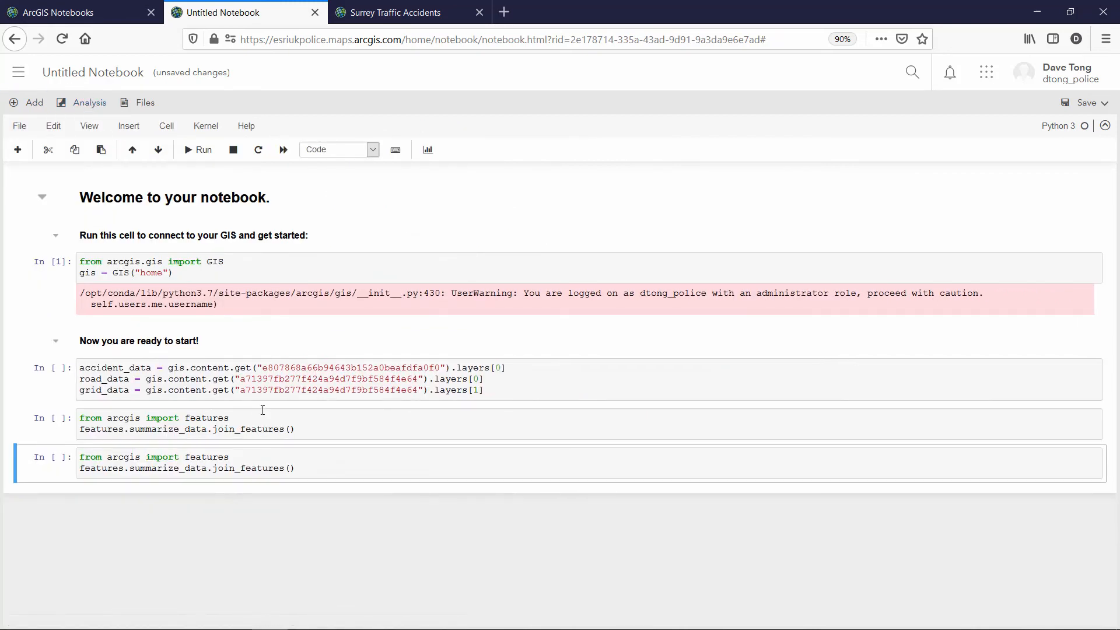
Fill the first join_features cell to join the grid to accidents as Surrey_accident_counts
{"action": "left_click", "coordinate": [291, 431]}
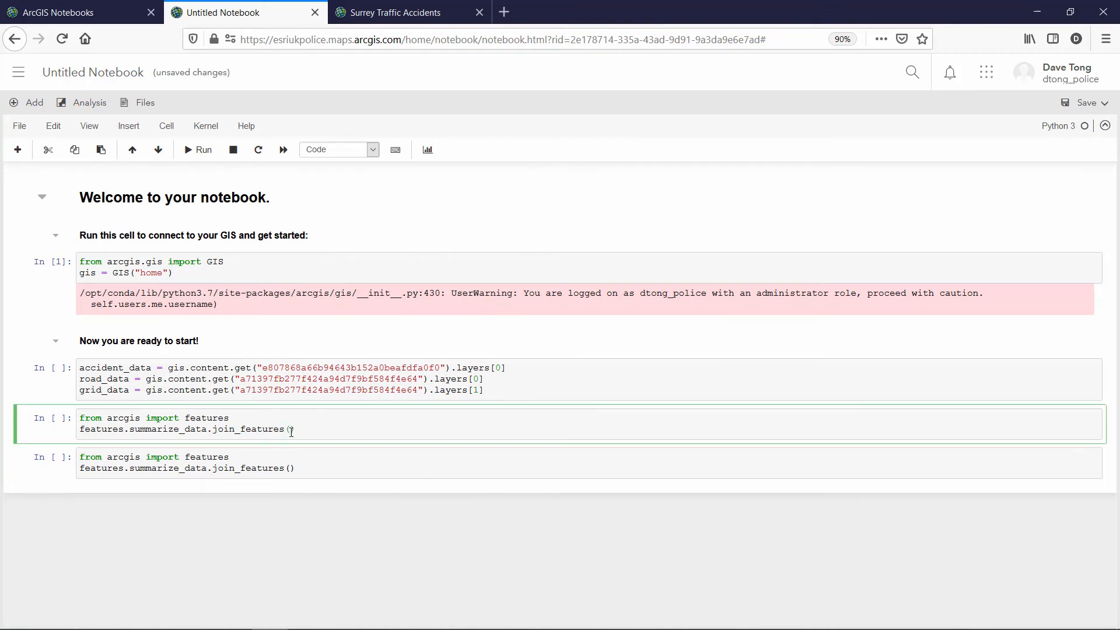
{"action": "key", "text": "Return"}
{"action": "key", "text": "Return"}
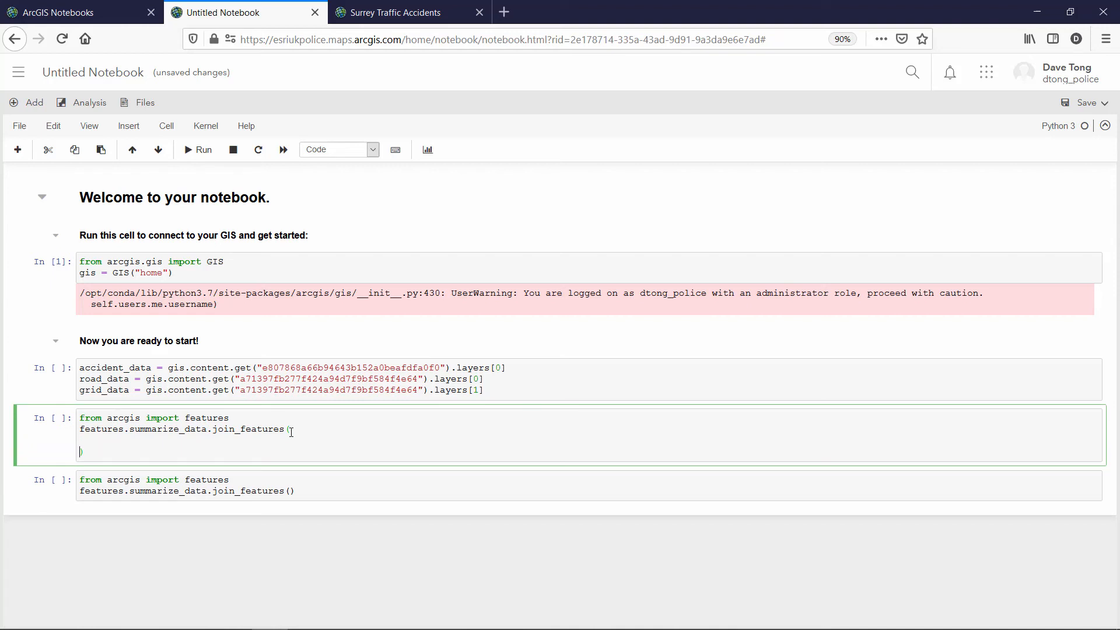
{"action": "left_click", "coordinate": [94, 438]}
{"action": "type", "text": "grid_data, accident_data,     spatial_relationship='intersects',     join_operation='JoinOneToOne',     summary_fields=None,     output_name='Surrey_accident_counts'"}
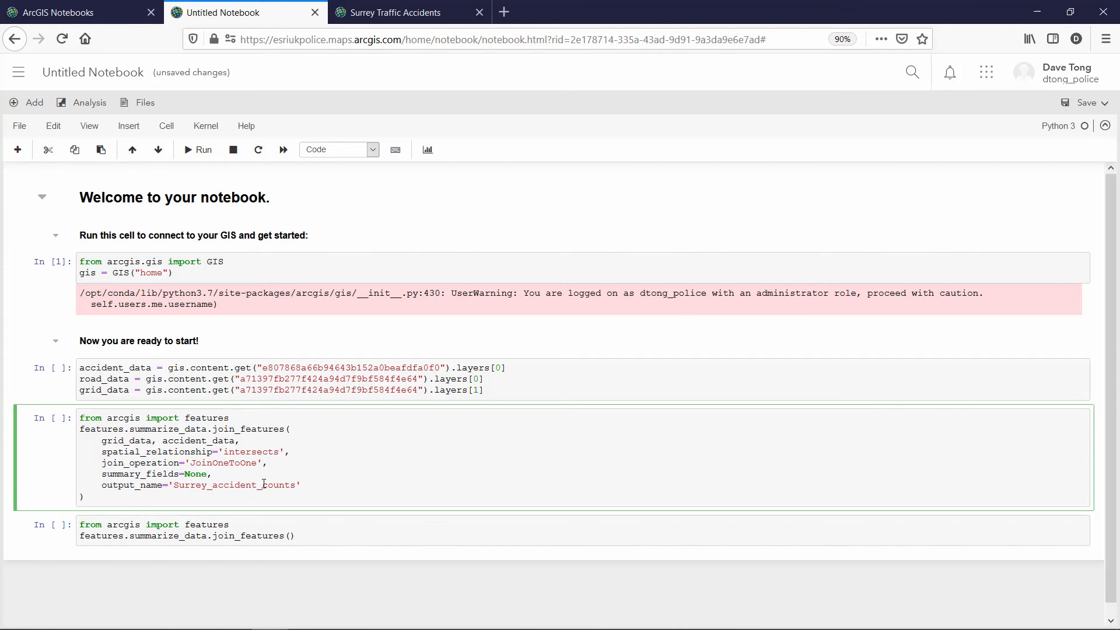
Fill the second join_features cell to join roads to accidents within 20 meters as Surrey_road_counts
{"action": "left_click", "coordinate": [292, 535]}
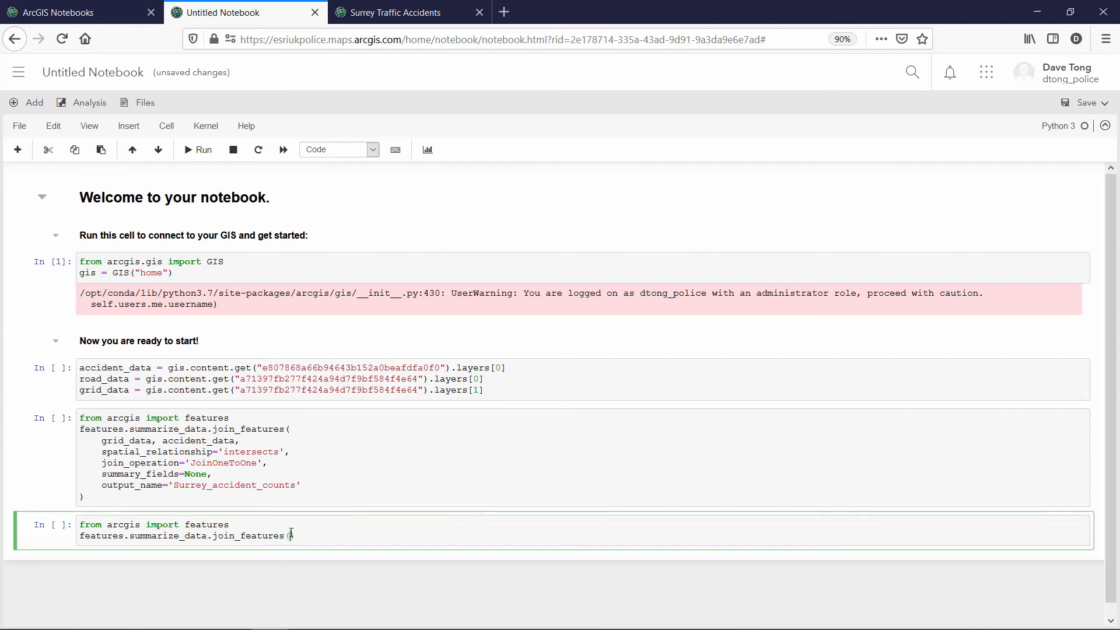
{"action": "key", "text": "Return"}
{"action": "key", "text": "Return"}
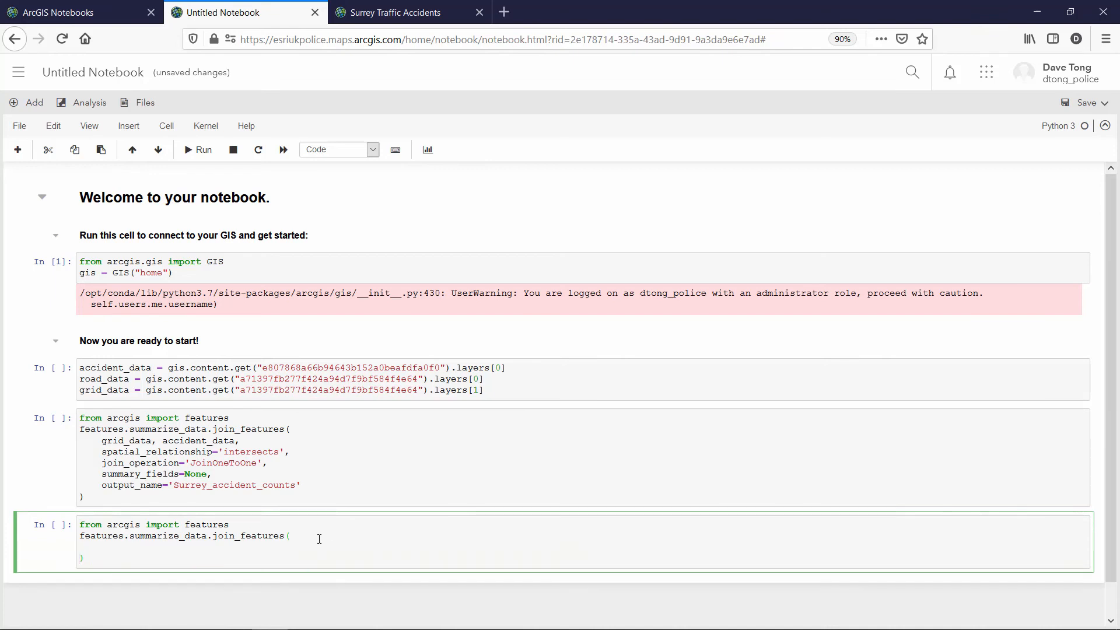
{"action": "key", "text": "Up"}
{"action": "type", "text": "road_data, accident_data, spatial_relationship='intersects', spatial_relationship_distance=20, spatial_relationship_distance_units='Meters', join_operation='JoinOneToOne', summary_fields=None, output_name='Surrey_road_counts'"}
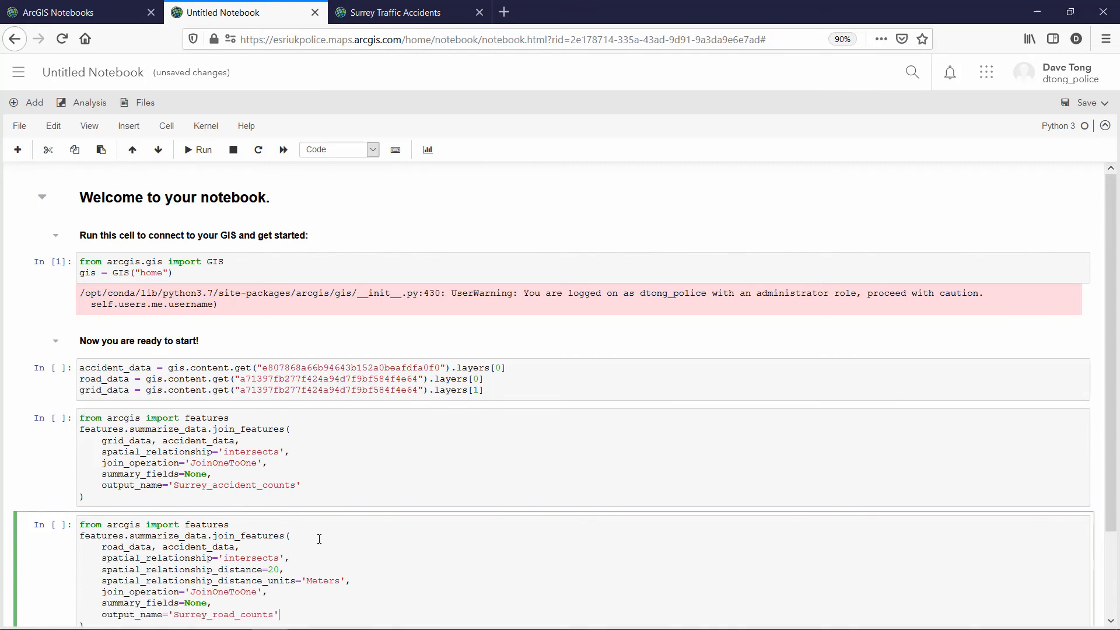
{"action": "scroll", "coordinate": [320, 537], "scroll_direction": "down", "scroll_amount": 3}
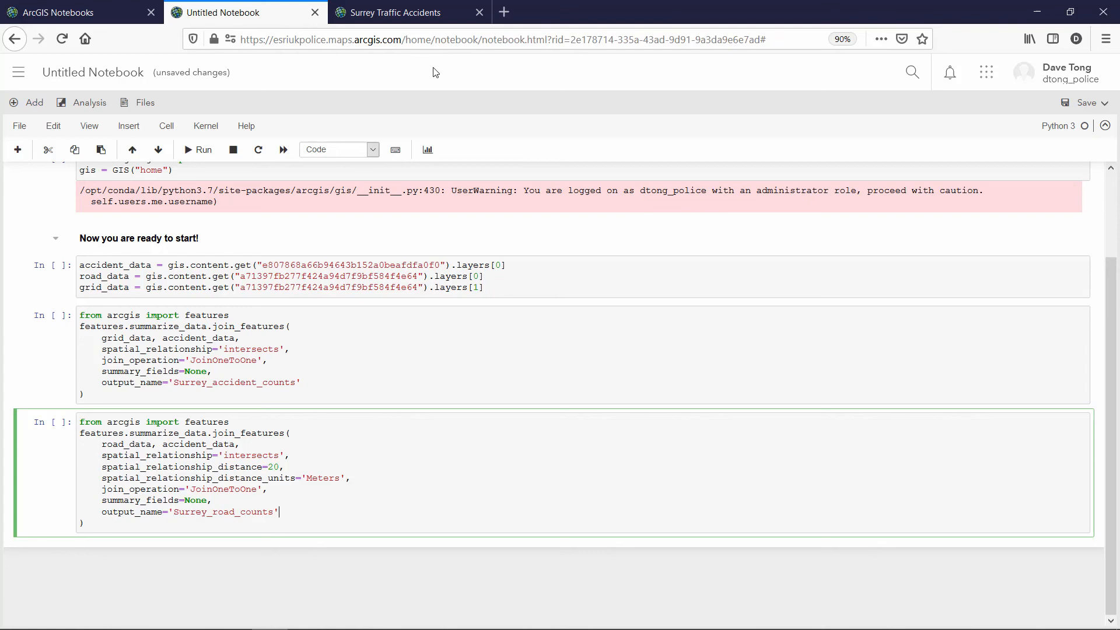
Add the Surrey_accident_counts hexagon layer from My Content to the Surrey Traffic Accidents map
{"action": "left_click", "coordinate": [406, 14]}
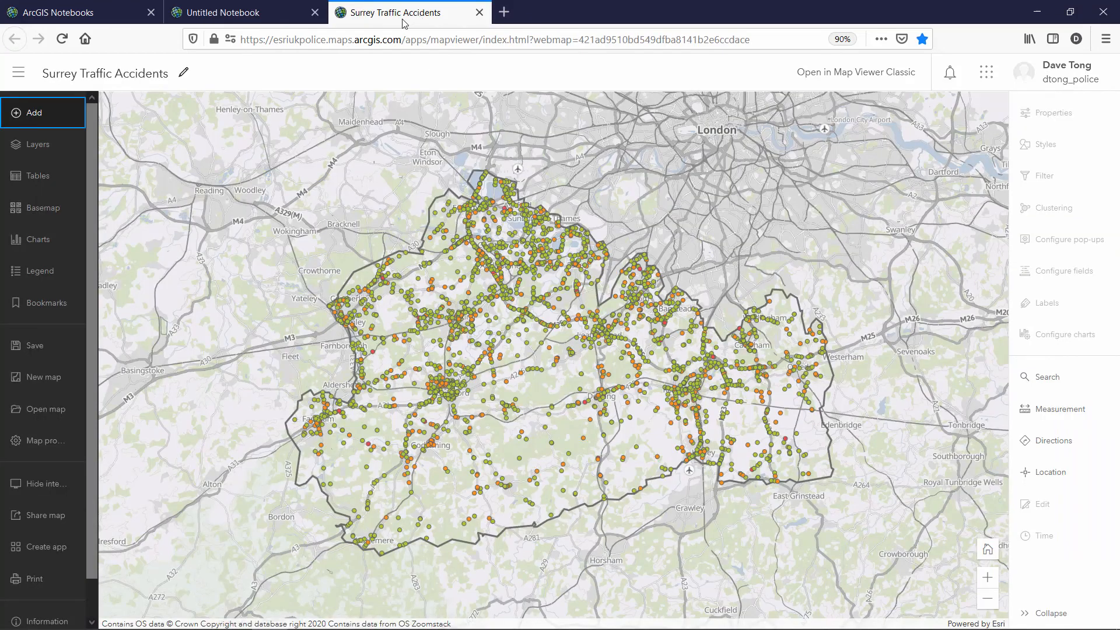
{"action": "left_click", "coordinate": [37, 112]}
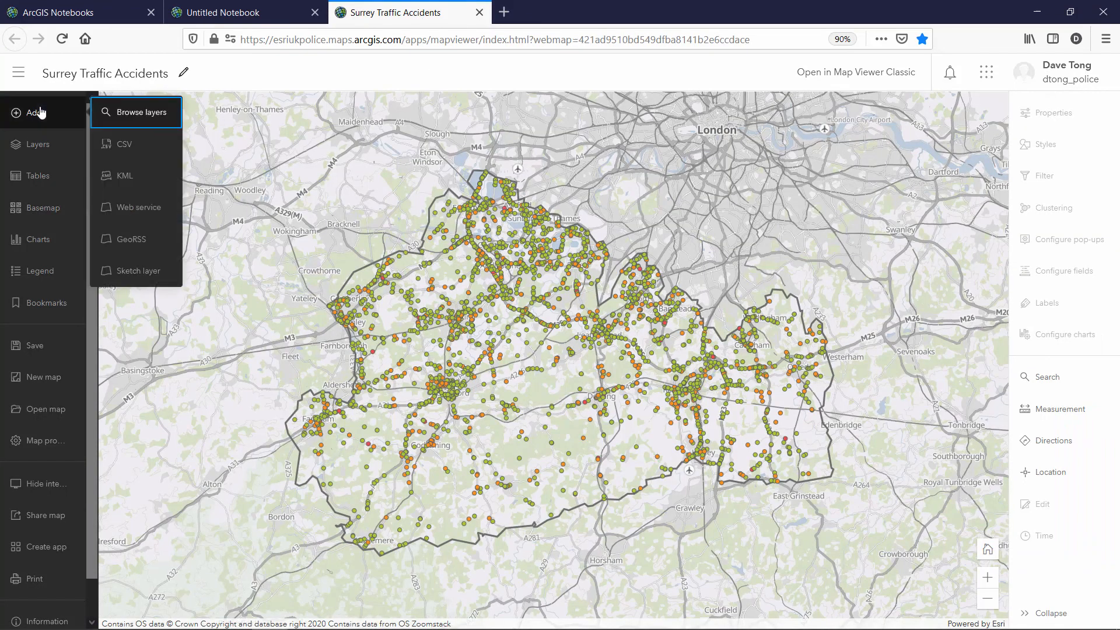
{"action": "left_click", "coordinate": [124, 113]}
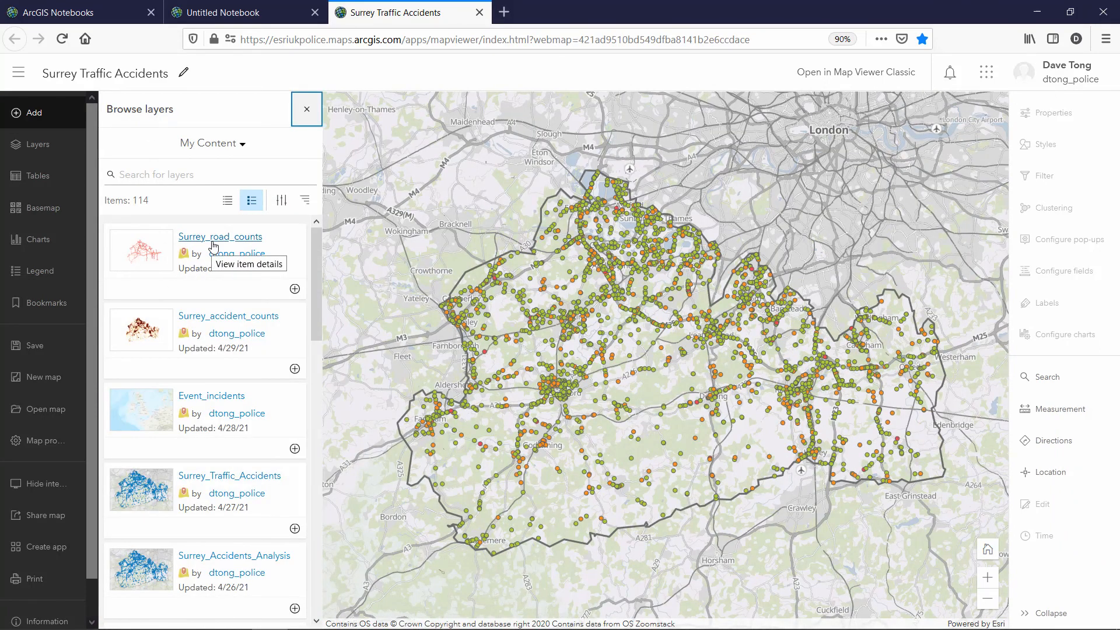
{"action": "left_click", "coordinate": [295, 369]}
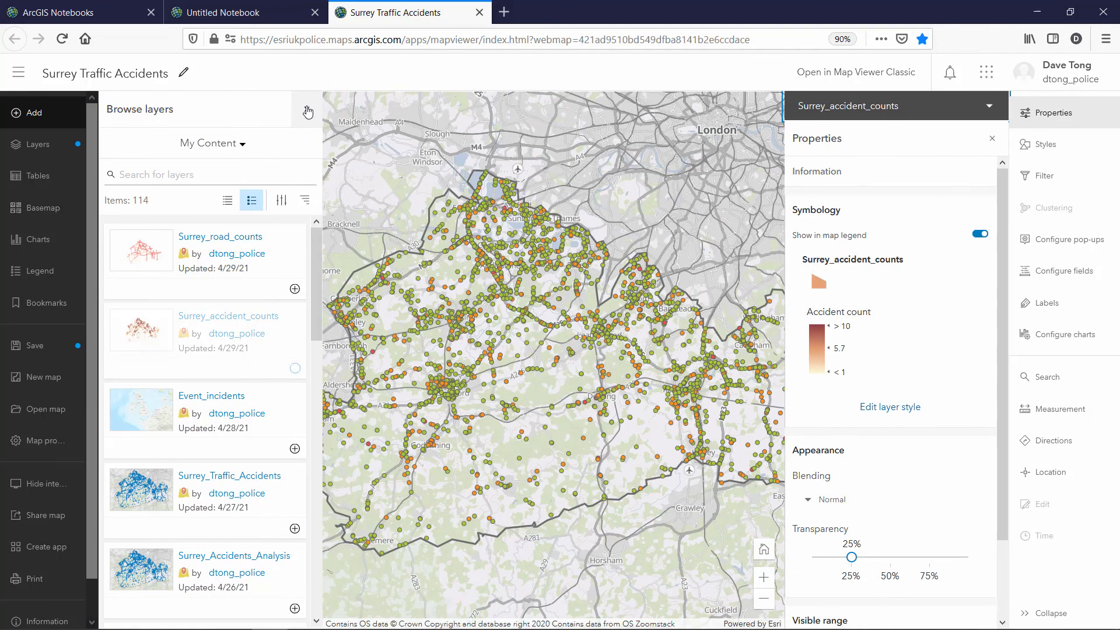
{"action": "left_click", "coordinate": [308, 112]}
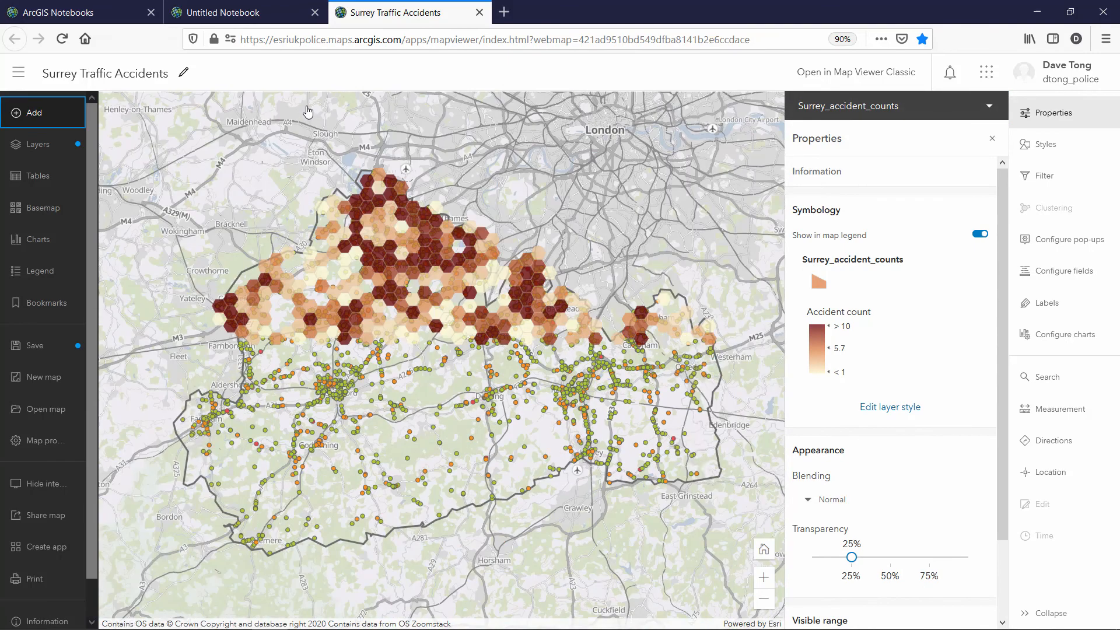
{"action": "left_click", "coordinate": [1050, 118]}
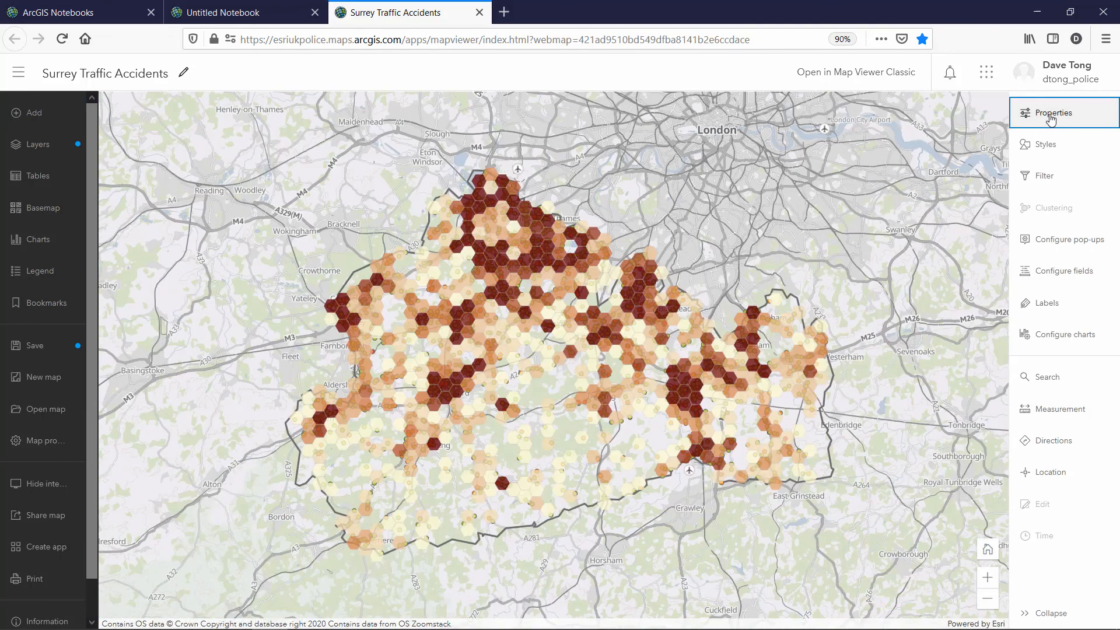